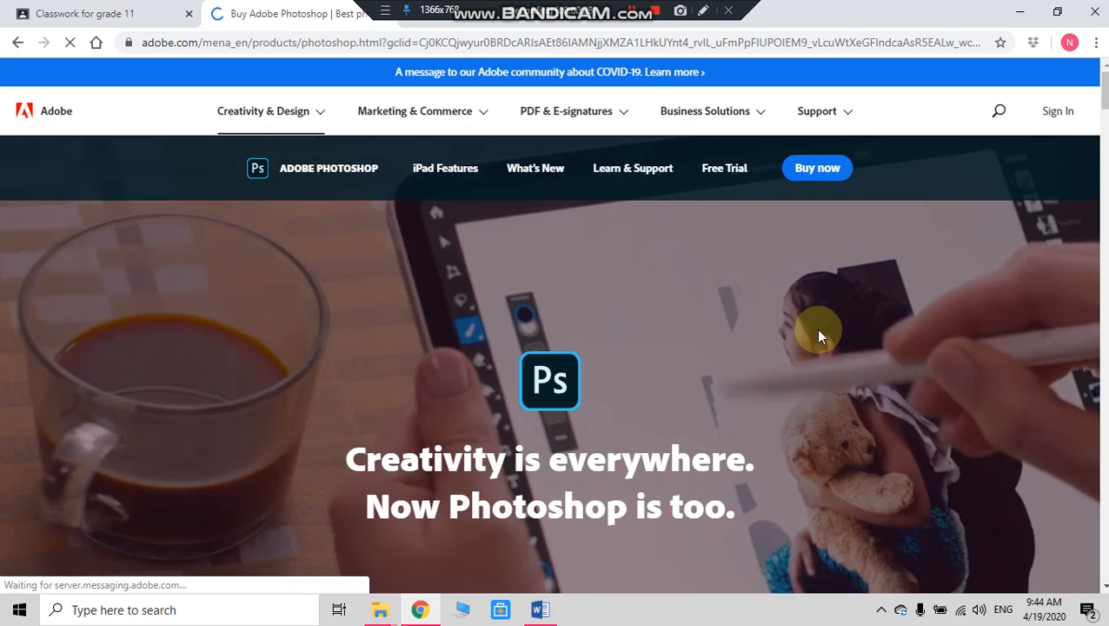
Step: Download the Photoshop trial from Adobe's free trial page and launch Photoshop_Set-Up.exe
{"action": "scroll", "coordinate": [643, 414], "scroll_direction": "down", "scroll_amount": 3}
{"action": "scroll", "coordinate": [624, 412], "scroll_direction": "up", "scroll_amount": 3}
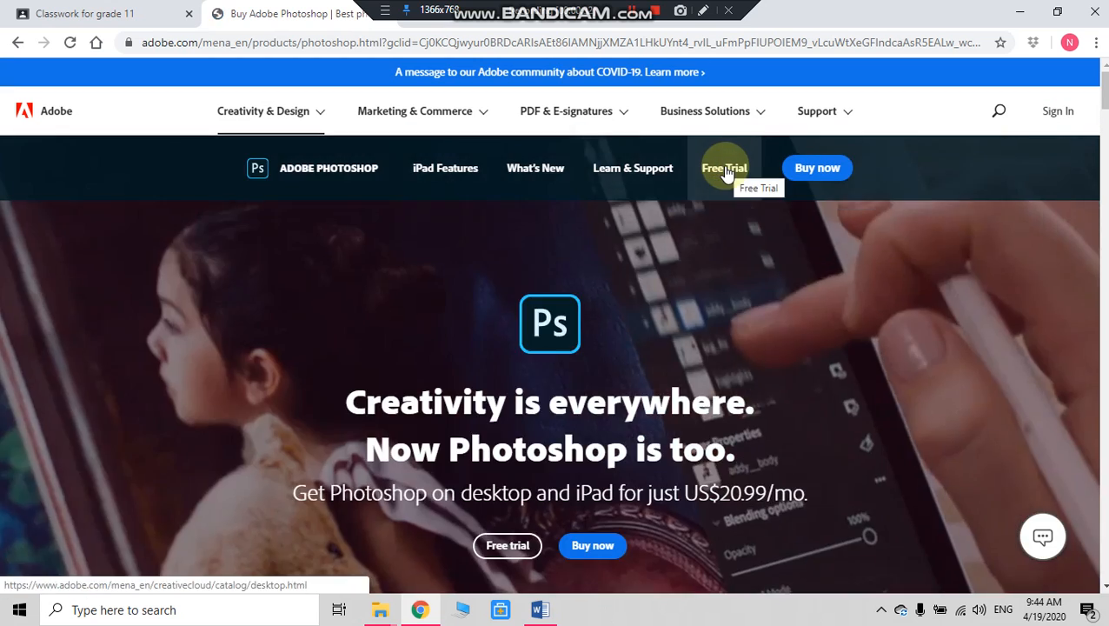
{"action": "left_click", "coordinate": [681, 369]}
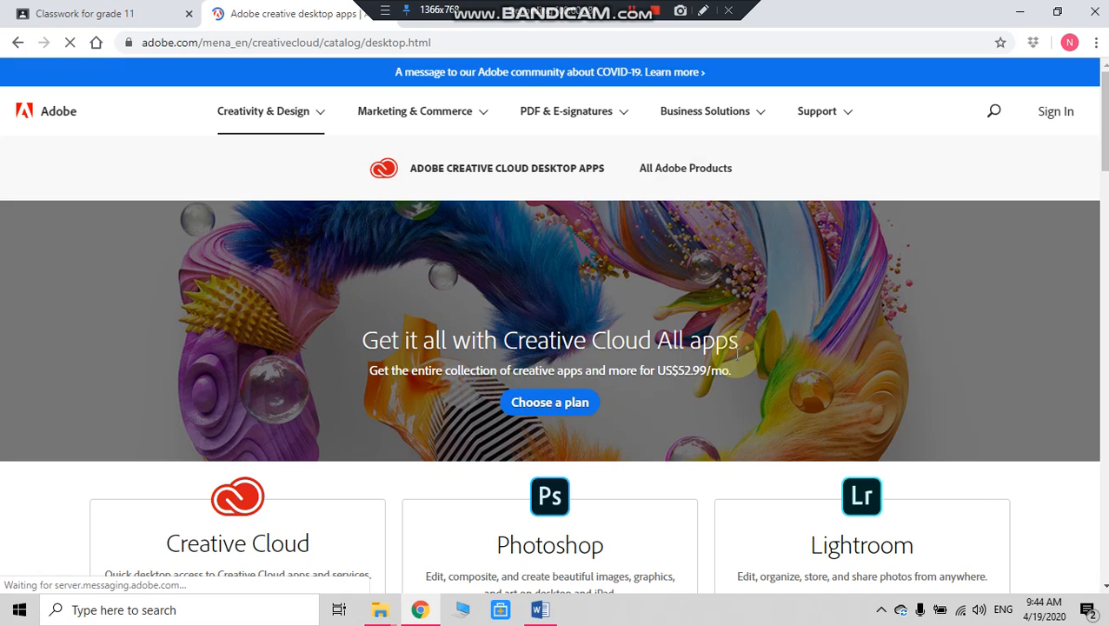
{"action": "scroll", "coordinate": [882, 325], "scroll_direction": "down", "scroll_amount": 3}
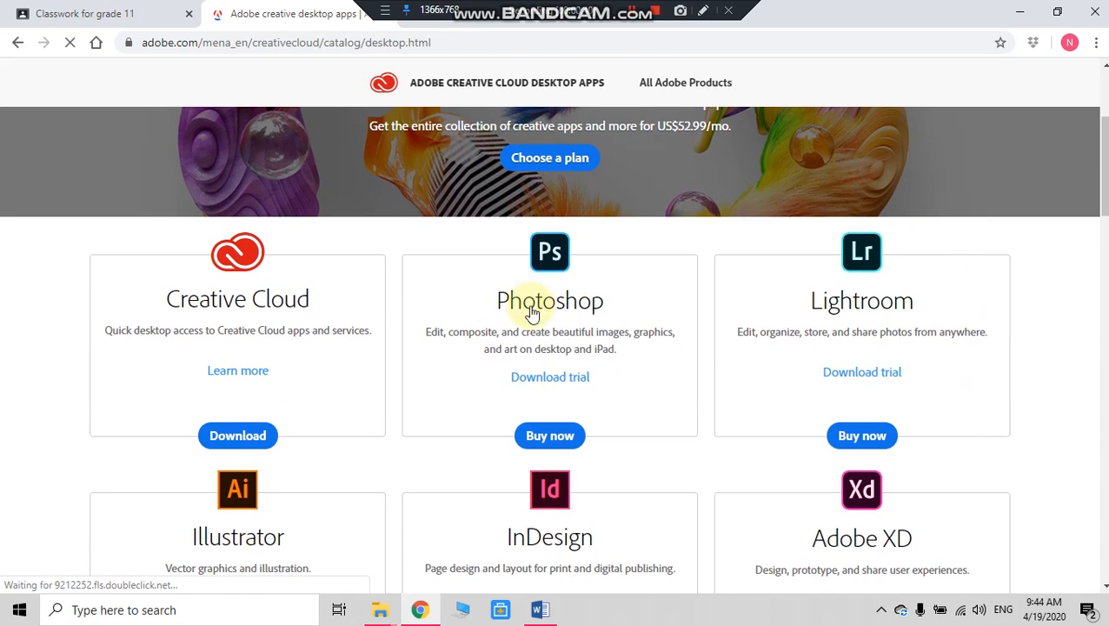
{"action": "left_click", "coordinate": [572, 378]}
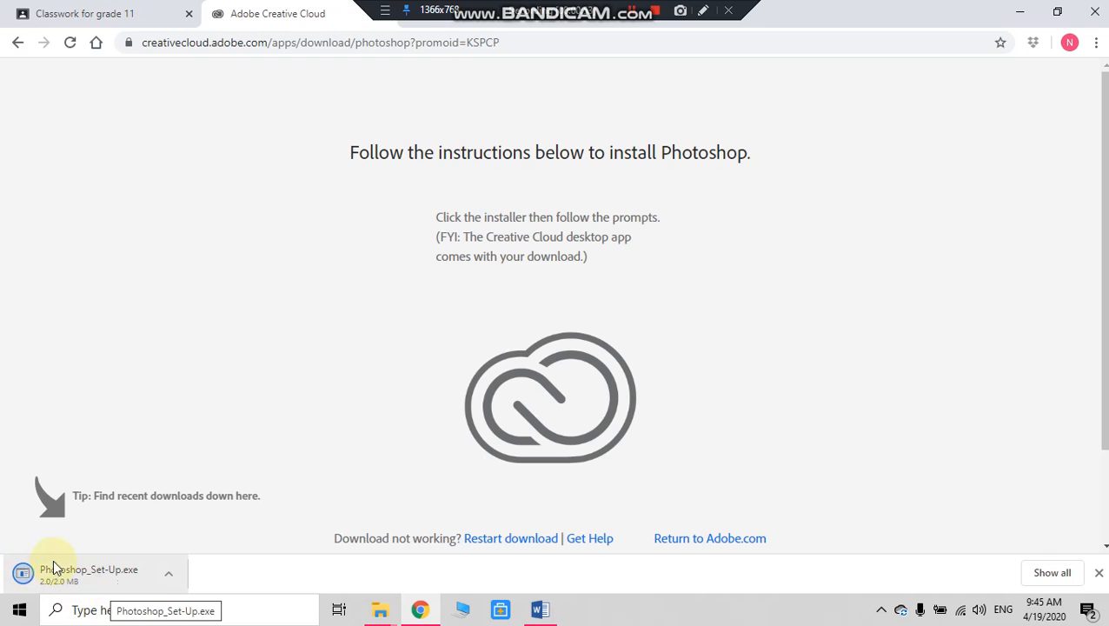
{"action": "left_click", "coordinate": [87, 571]}
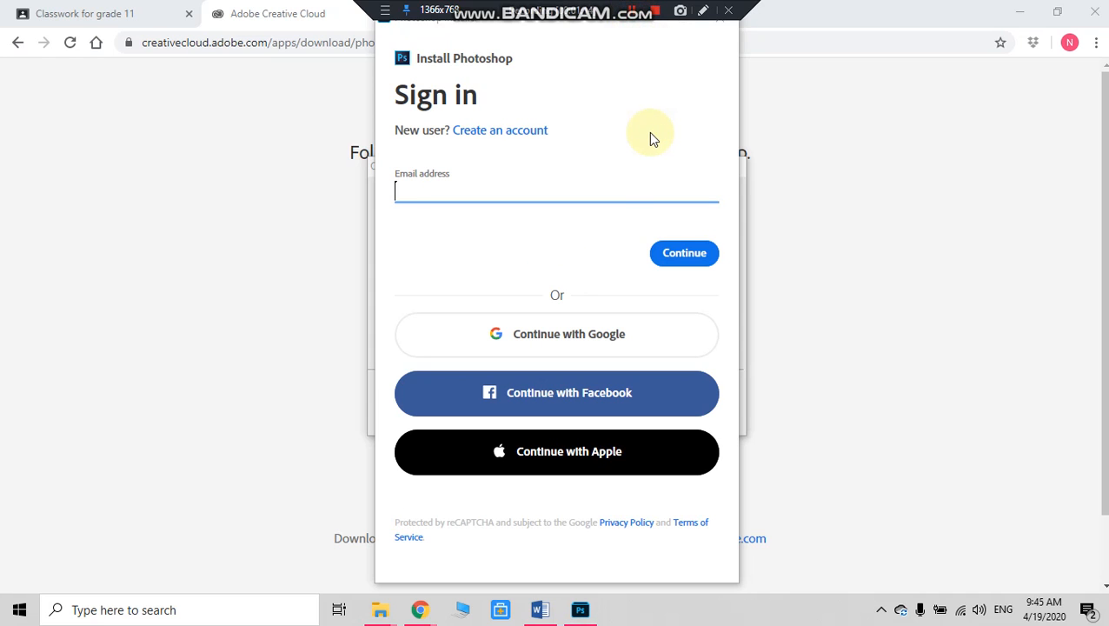
Step: Choose to sign in to the Photoshop installer with Google and select the existing Google account in the browser
{"action": "left_click", "coordinate": [554, 339]}
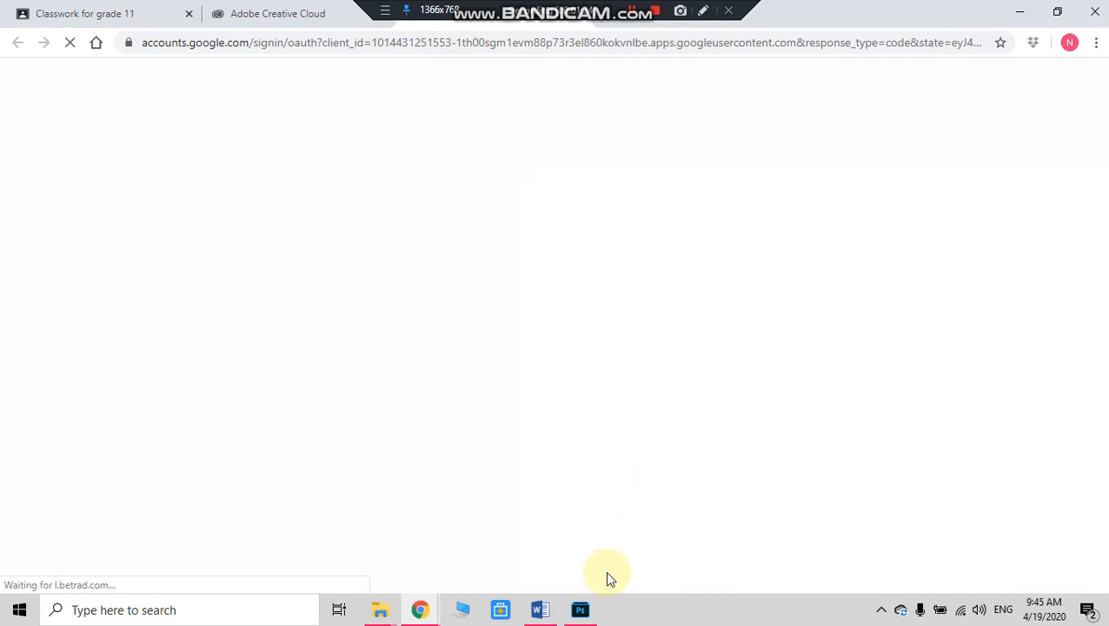
{"action": "left_click", "coordinate": [580, 611]}
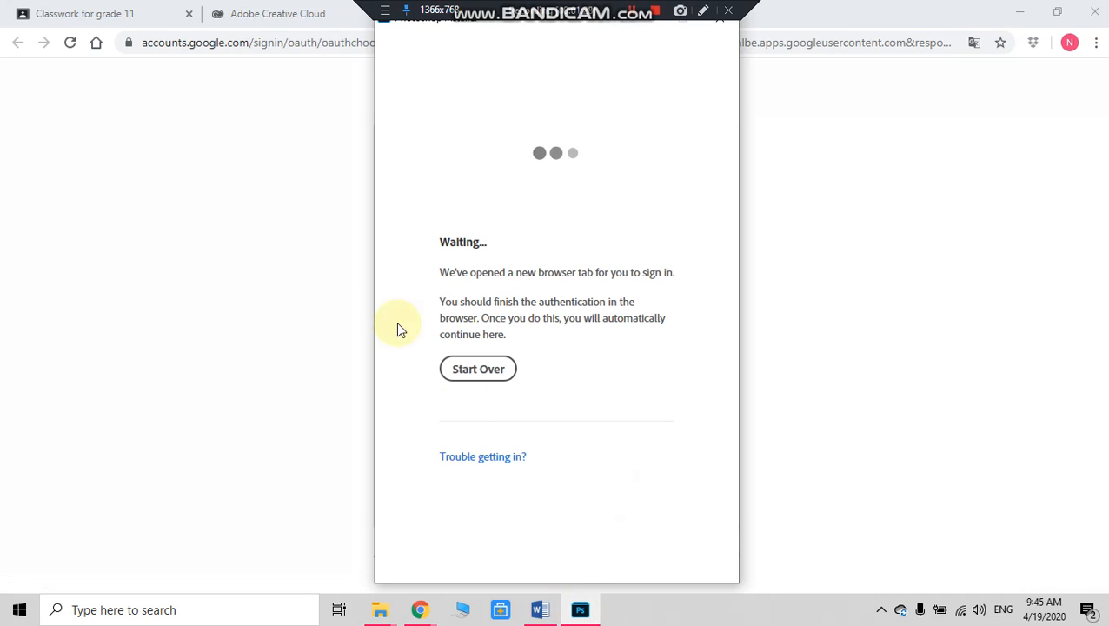
{"action": "left_click", "coordinate": [328, 286]}
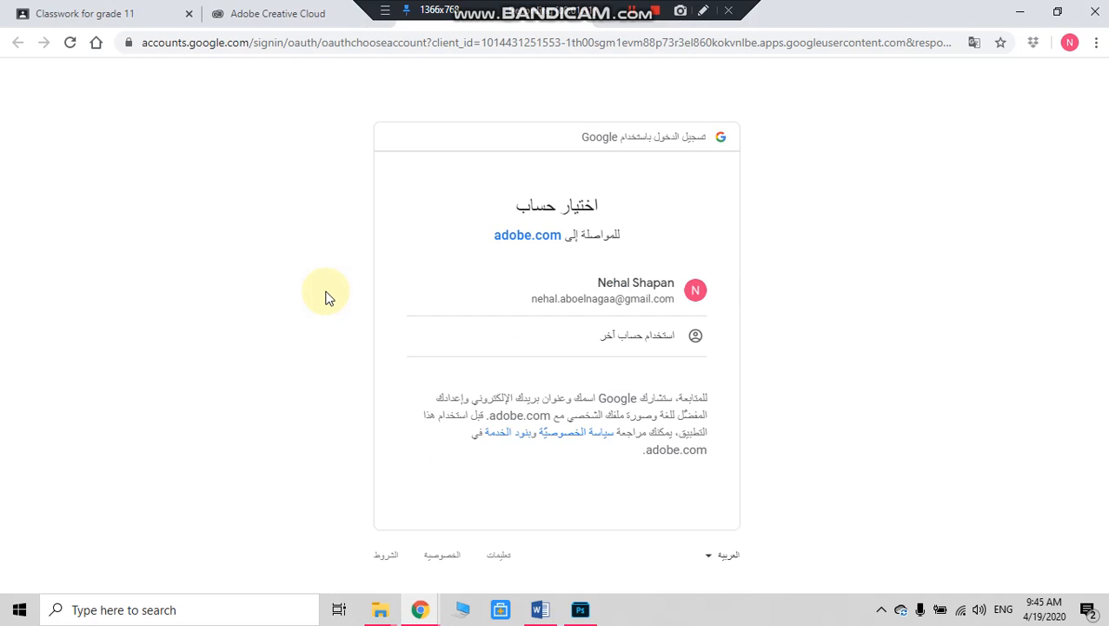
{"action": "left_click", "coordinate": [595, 303]}
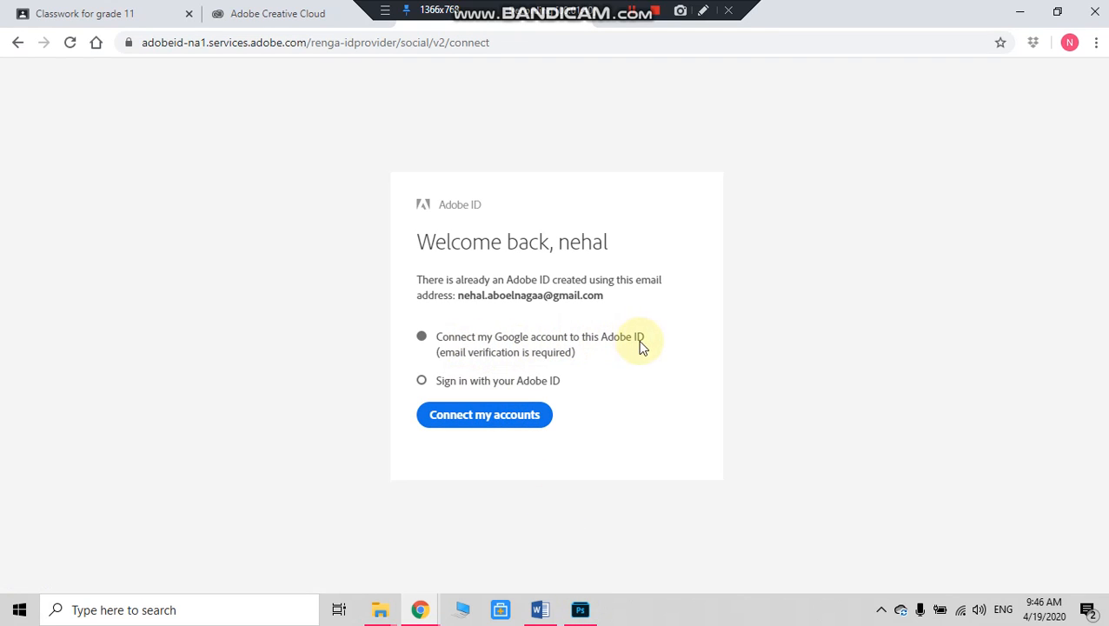
Step: Connect the Google account to the existing Adobe ID by entering the emailed verification code, and finish the account linking
{"action": "left_click", "coordinate": [490, 424]}
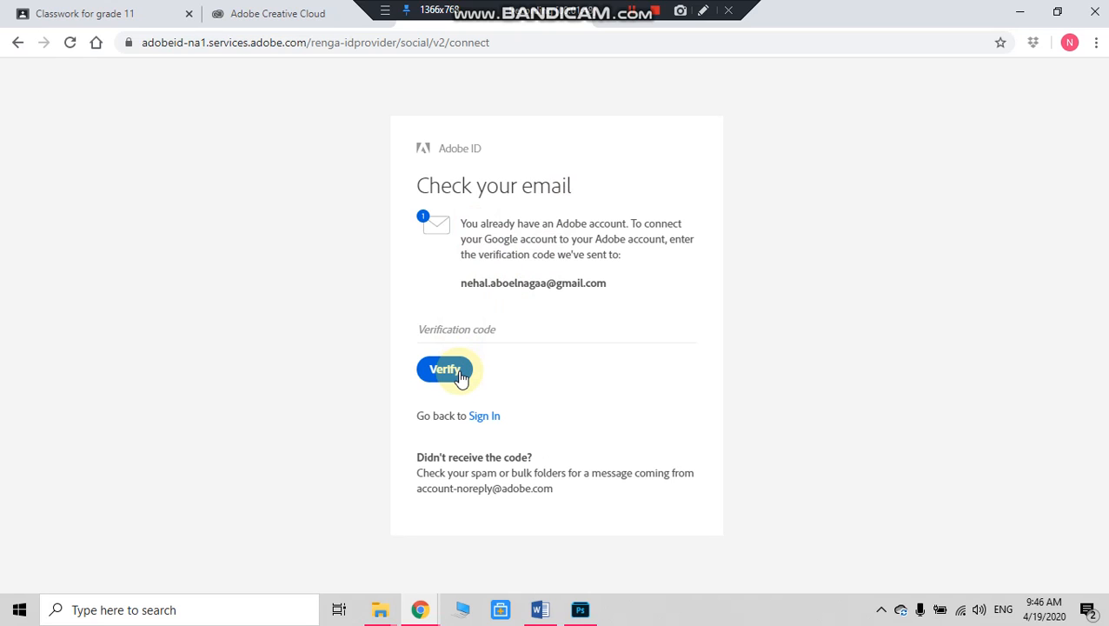
{"action": "left_click", "coordinate": [443, 332]}
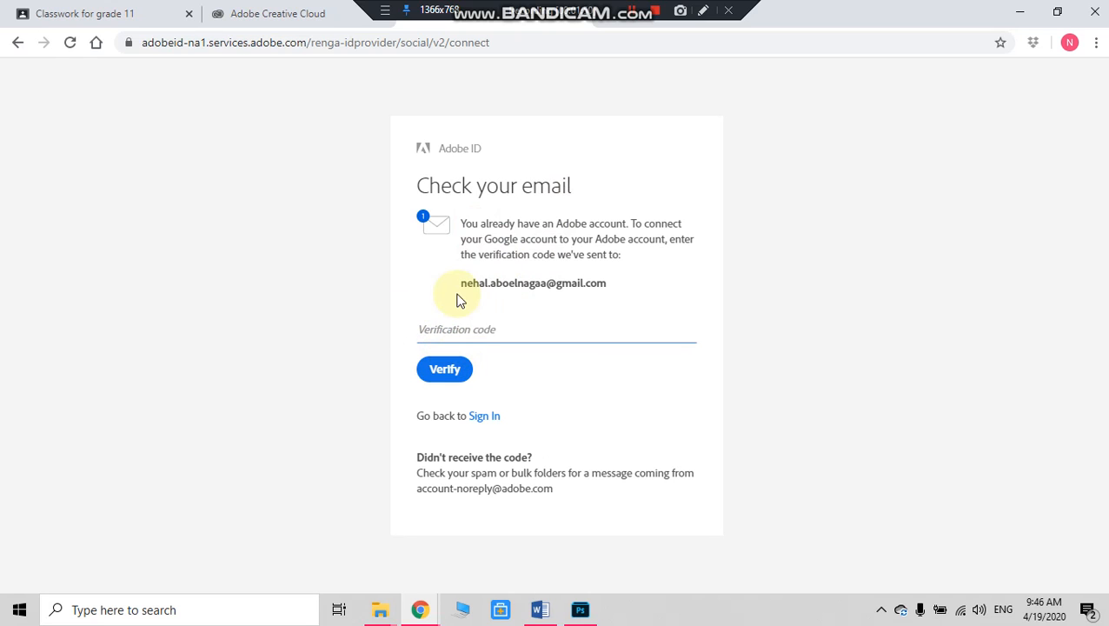
{"action": "left_click", "coordinate": [283, 15]}
{"action": "left_click", "coordinate": [272, 43]}
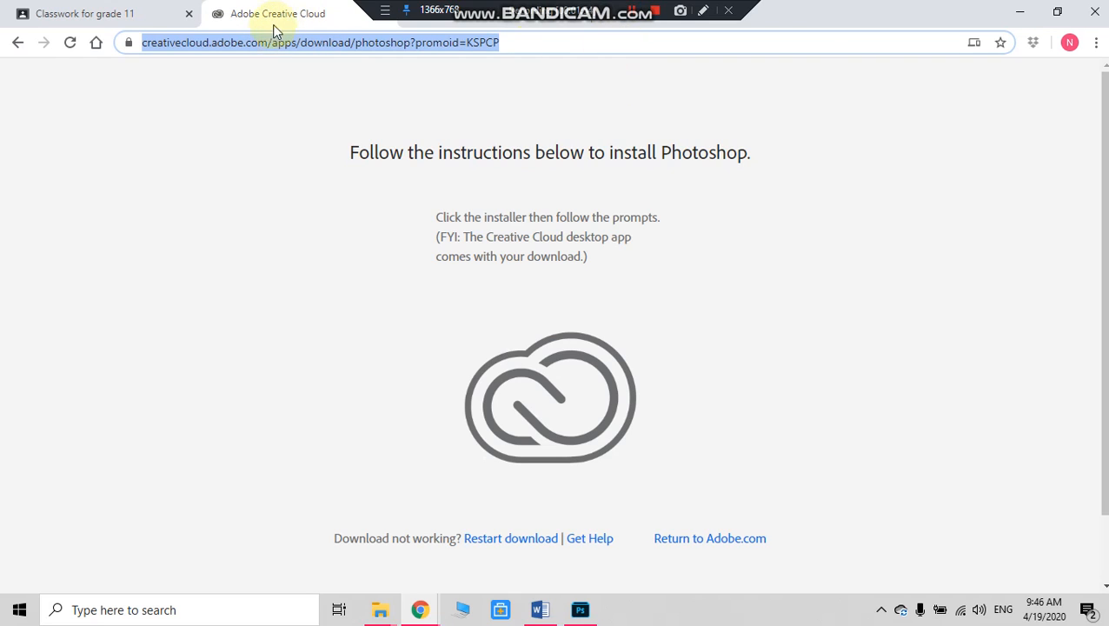
{"action": "left_click", "coordinate": [420, 25]}
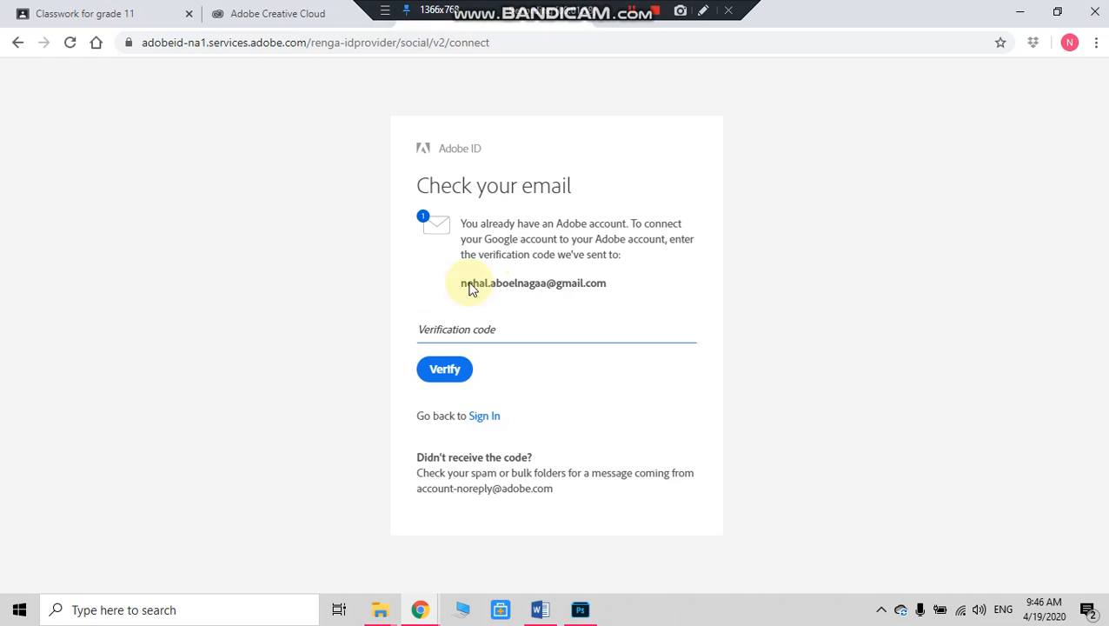
{"action": "left_click", "coordinate": [234, 12]}
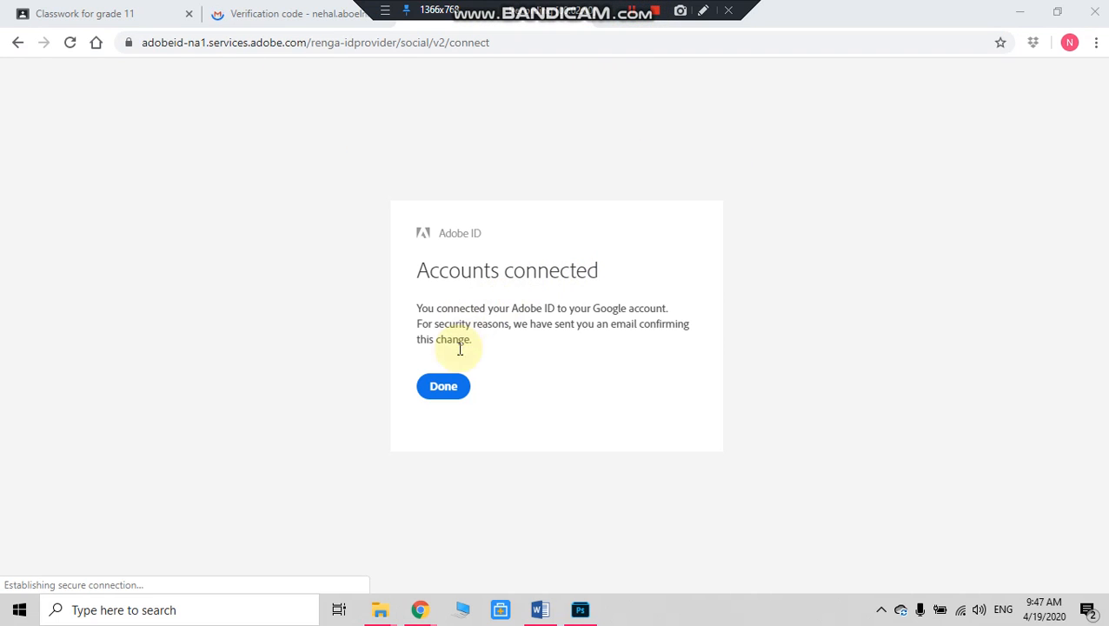
{"action": "left_click", "coordinate": [445, 396]}
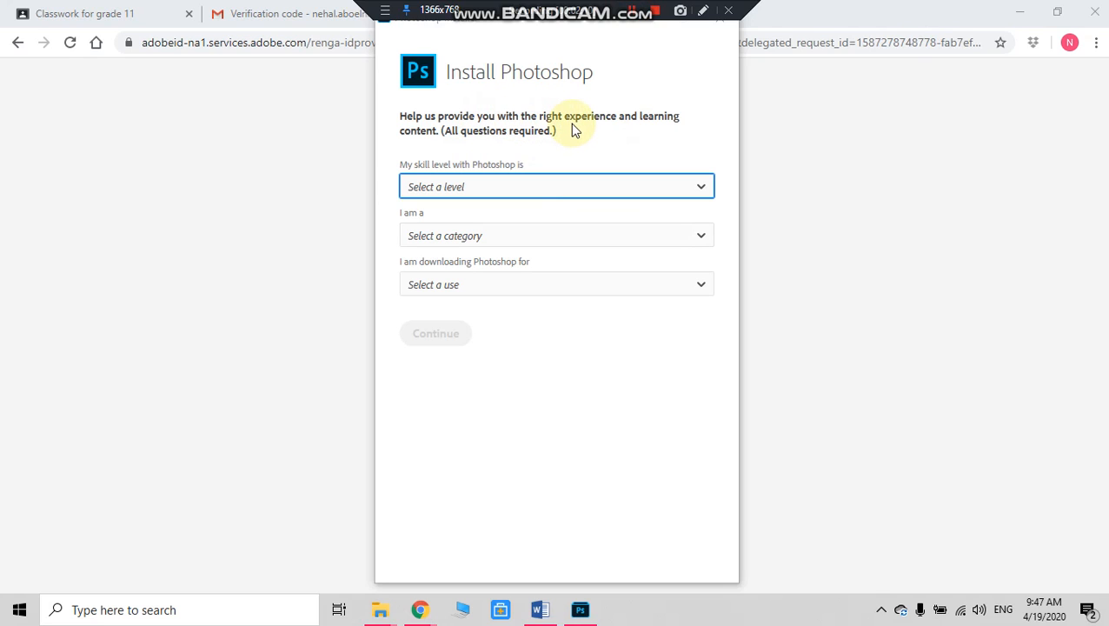
Step: Set the Photoshop skill level to Beginner and the user category to Student, dismissing the Steam login window
{"action": "left_click", "coordinate": [539, 186]}
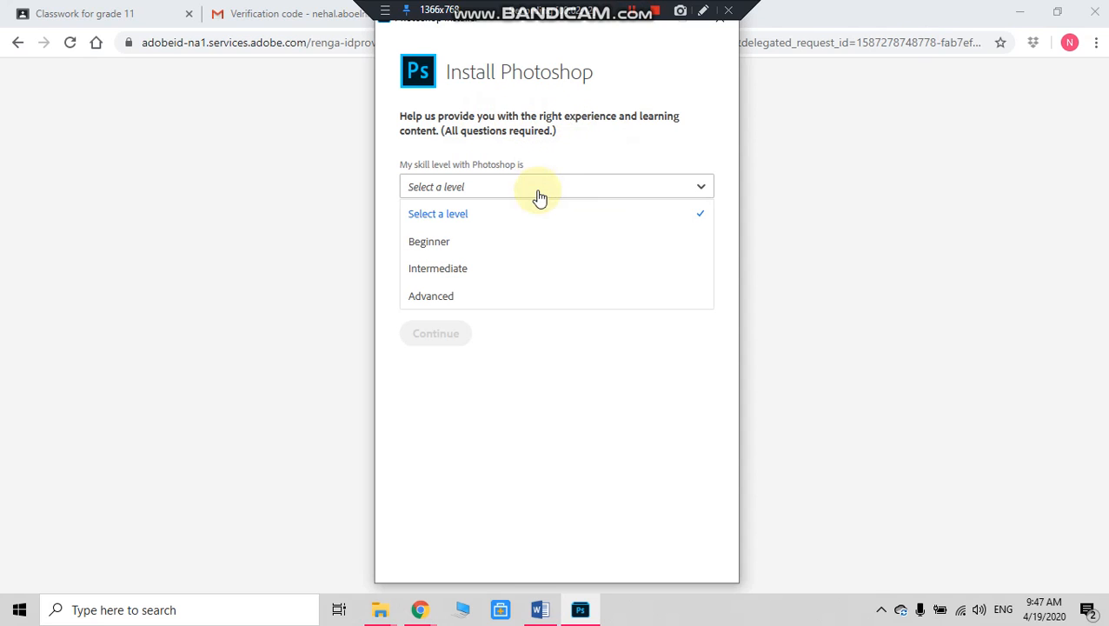
{"action": "left_click", "coordinate": [460, 241]}
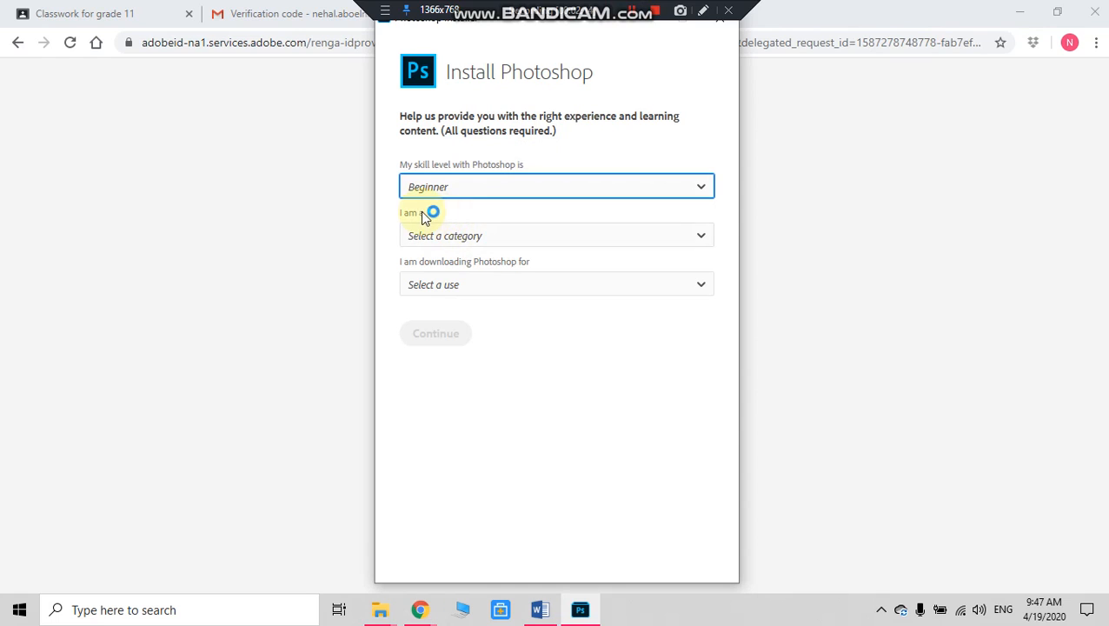
{"action": "left_click", "coordinate": [453, 237]}
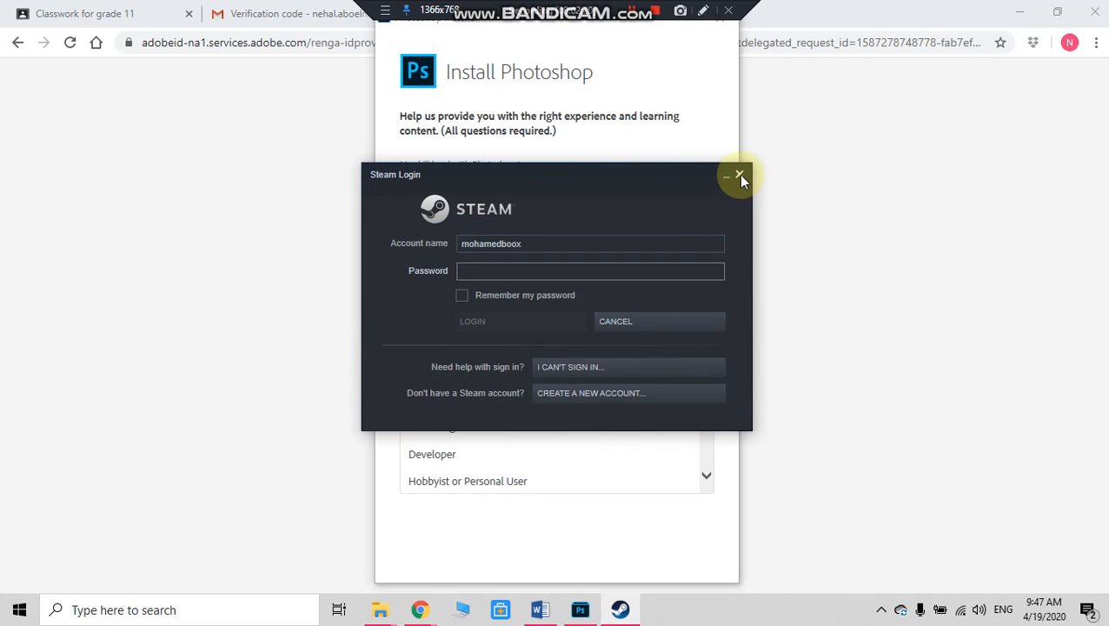
{"action": "left_click", "coordinate": [740, 175]}
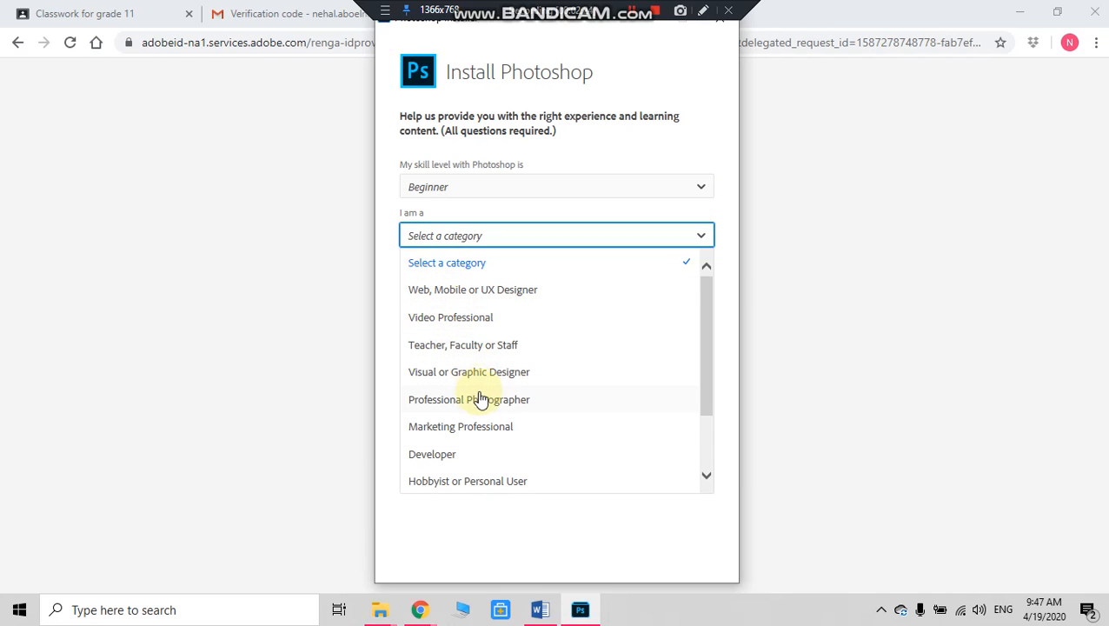
{"action": "left_click_drag", "start_coordinate": [710, 322], "coordinate": [708, 371]}
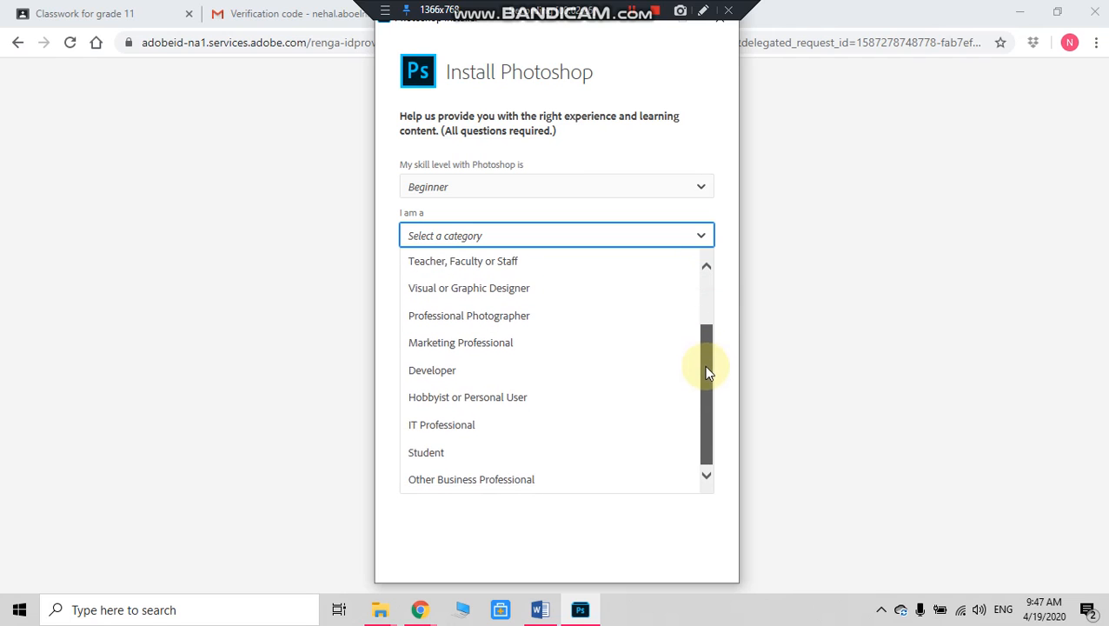
{"action": "left_click", "coordinate": [422, 451]}
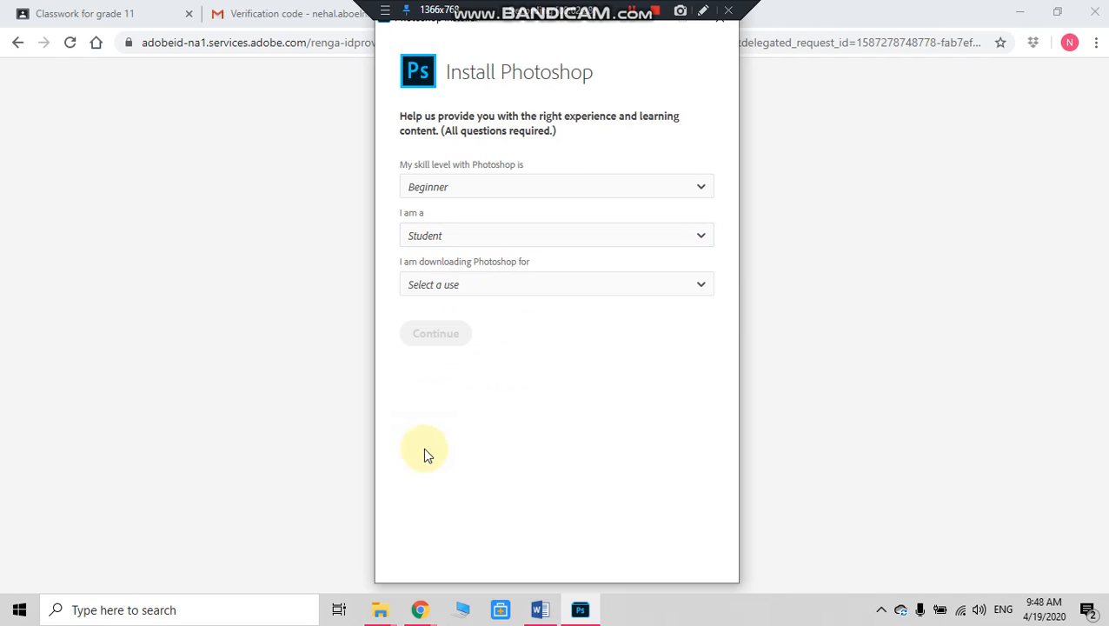
Step: Set the download use to Myself only, continue, and start installing Photoshop
{"action": "left_click", "coordinate": [497, 285]}
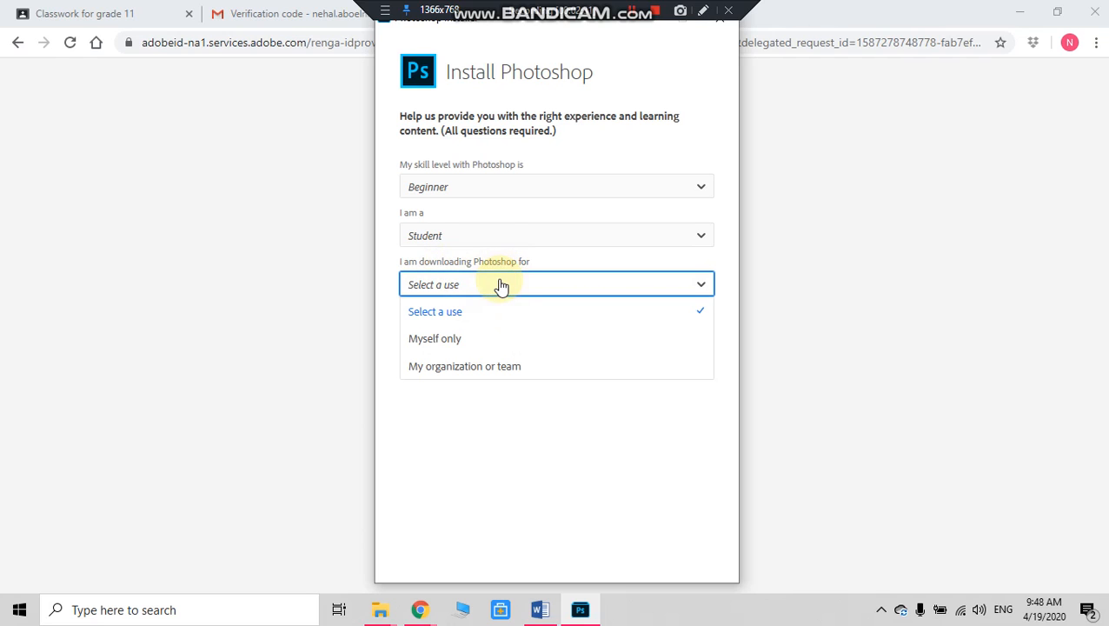
{"action": "left_click", "coordinate": [492, 342]}
{"action": "left_click", "coordinate": [449, 344]}
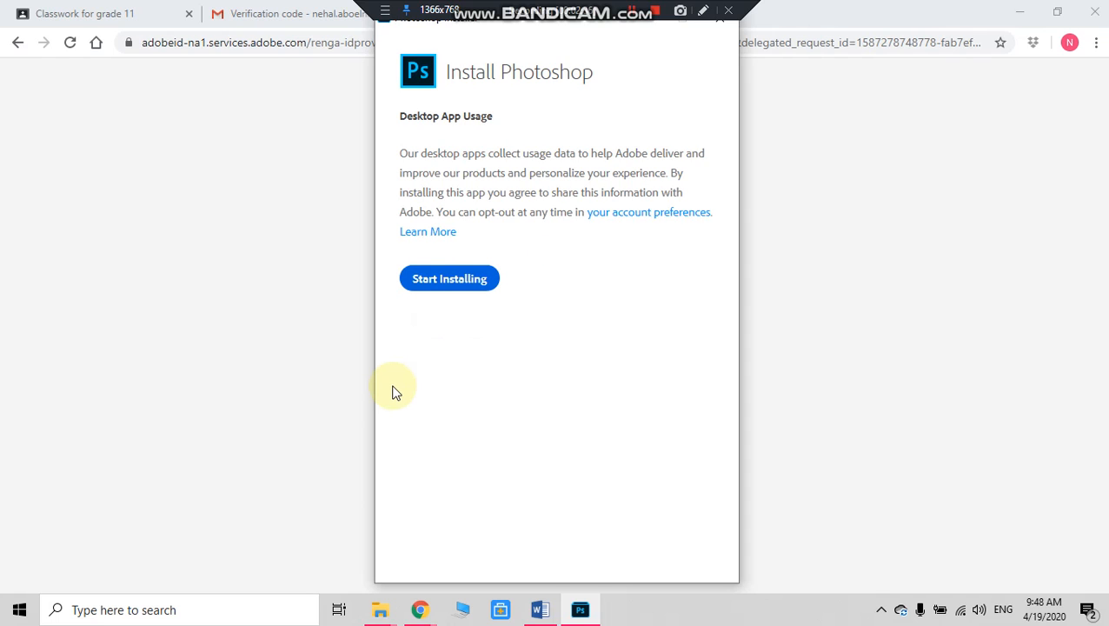
{"action": "left_click", "coordinate": [451, 280]}
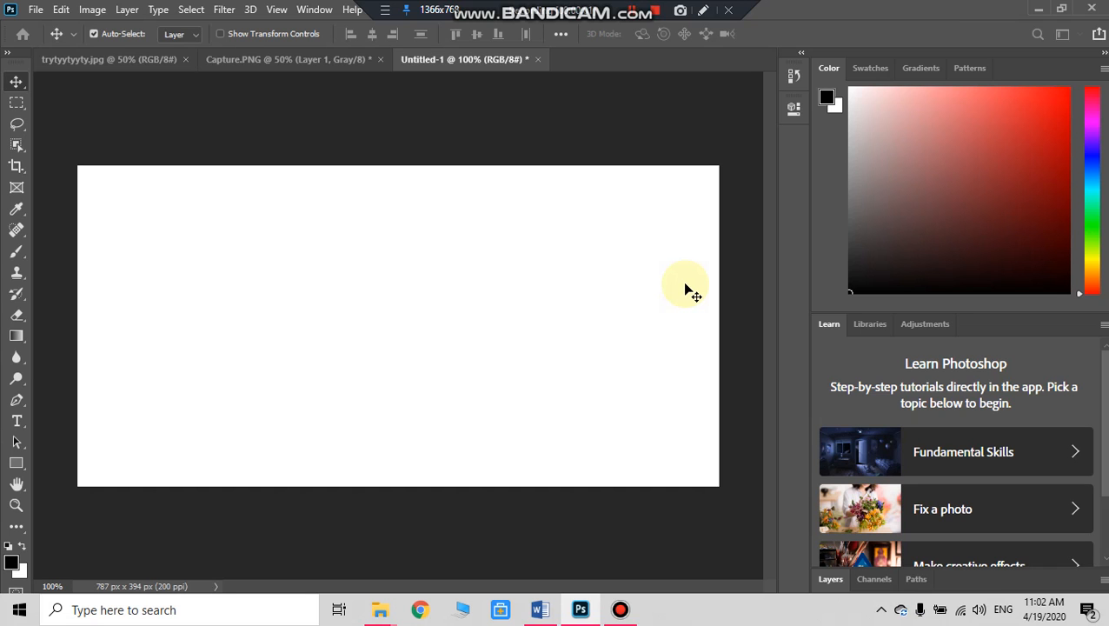
Step: Switch to the Word task sheet, review the crop size and resolution in the first instruction, and return to Photoshop
{"action": "left_click", "coordinate": [539, 605]}
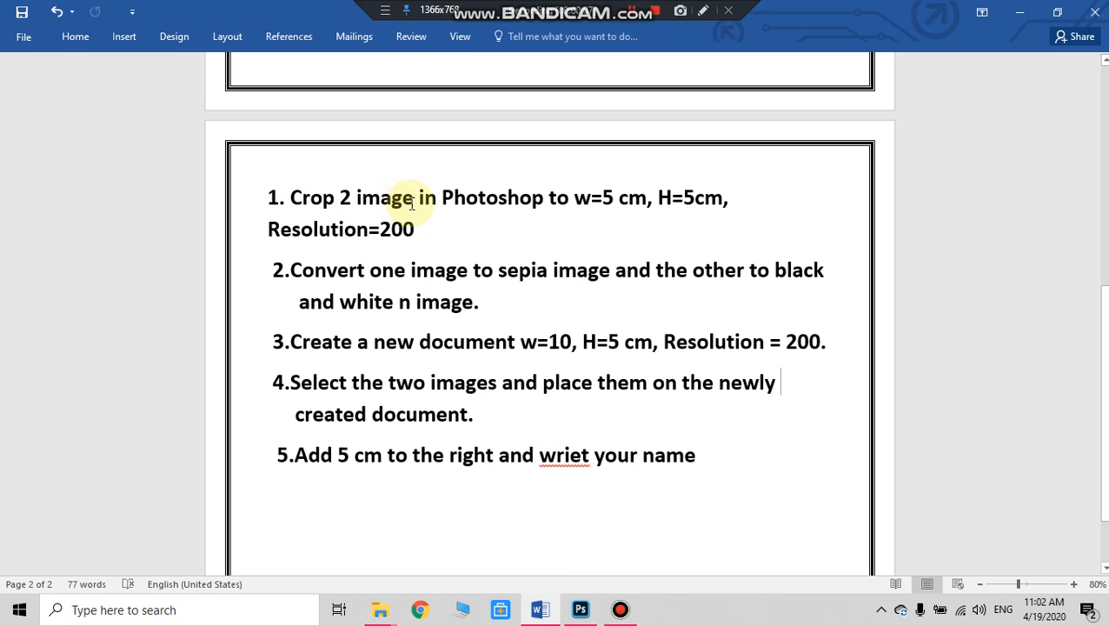
{"action": "left_click_drag", "start_coordinate": [601, 198], "coordinate": [631, 243]}
{"action": "left_click", "coordinate": [631, 243]}
{"action": "left_click", "coordinate": [1019, 13]}
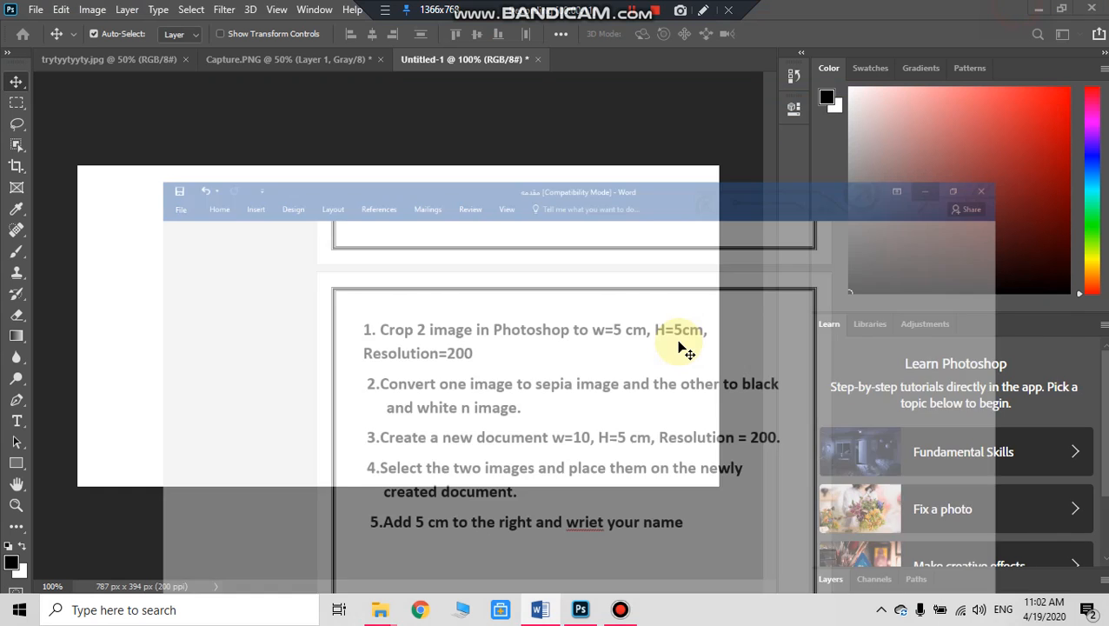
Step: Open the unnamed JPG image from the Desktop in Photoshop
{"action": "left_click", "coordinate": [35, 10]}
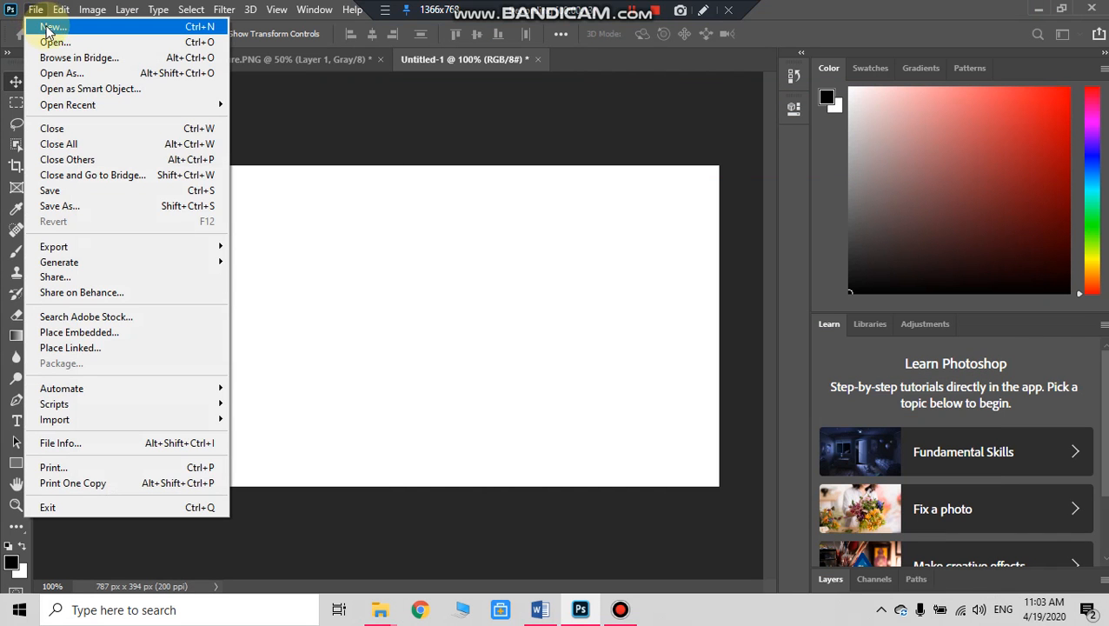
{"action": "left_click", "coordinate": [49, 27]}
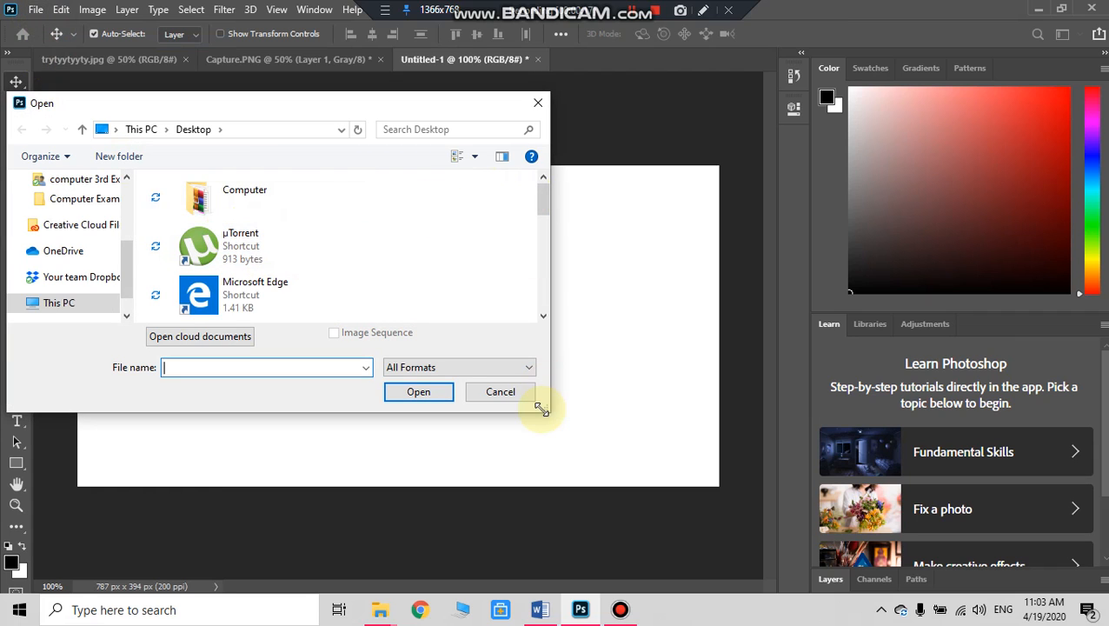
{"action": "left_click_drag", "start_coordinate": [540, 408], "coordinate": [589, 502]}
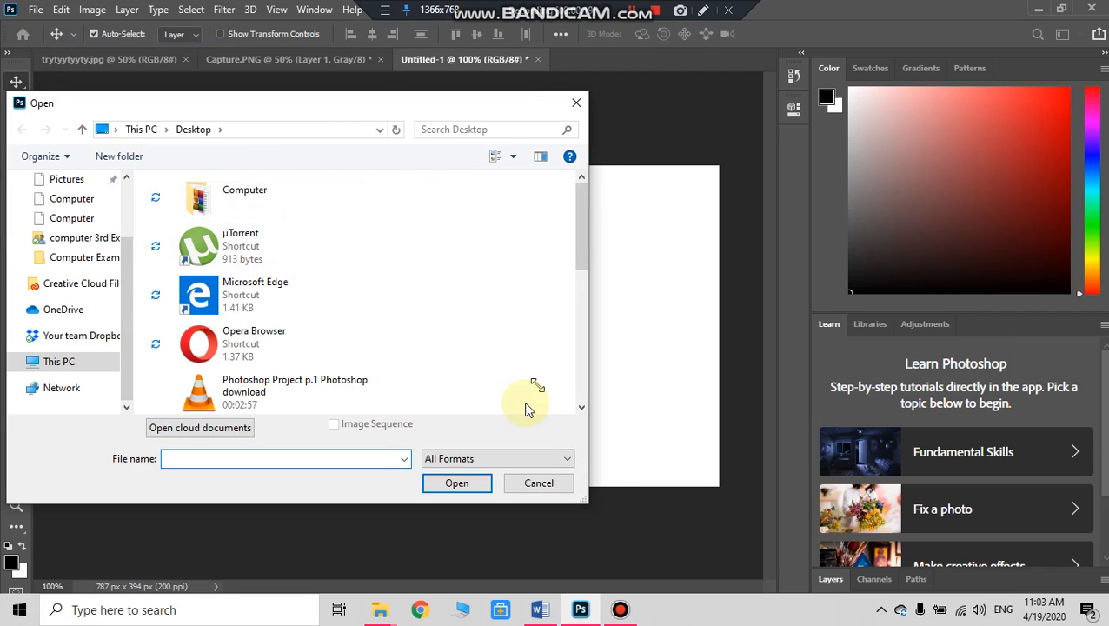
{"action": "scroll", "coordinate": [418, 295], "scroll_direction": "down", "scroll_amount": 5}
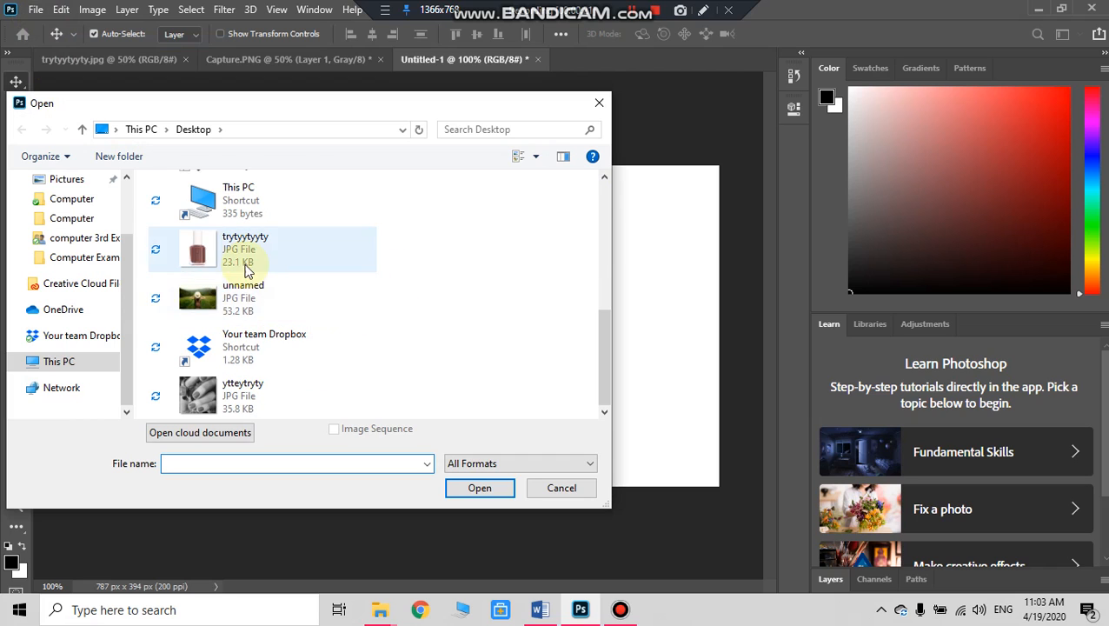
{"action": "double_click", "coordinate": [237, 300]}
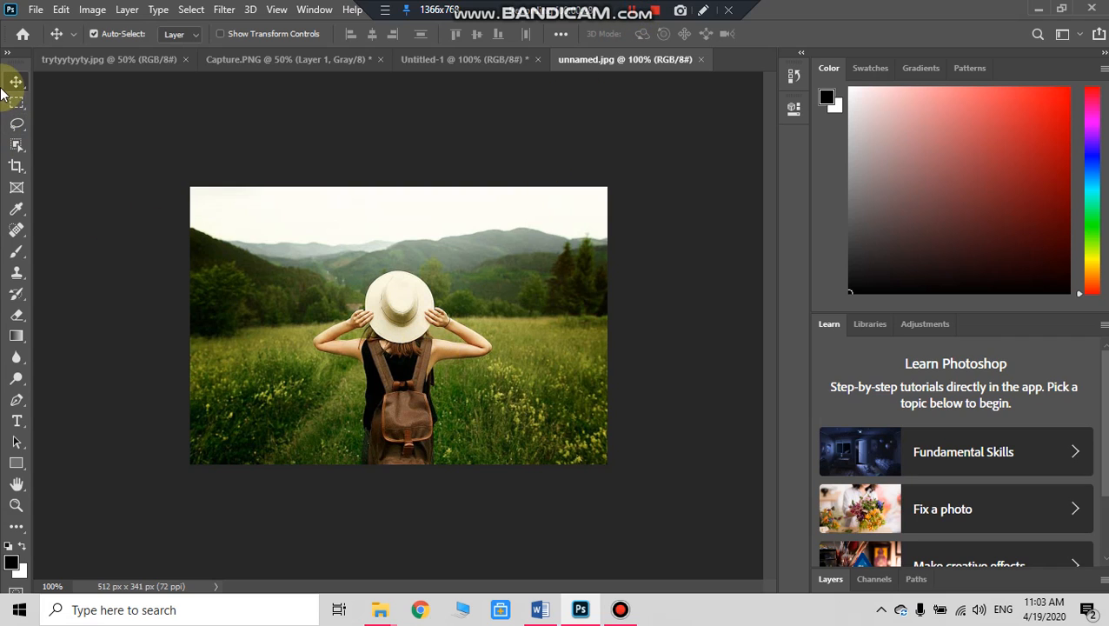
Step: Activate the Crop tool on the unnamed image, using the W x H x Resolution option with 5 cm width and height
{"action": "left_click", "coordinate": [21, 171]}
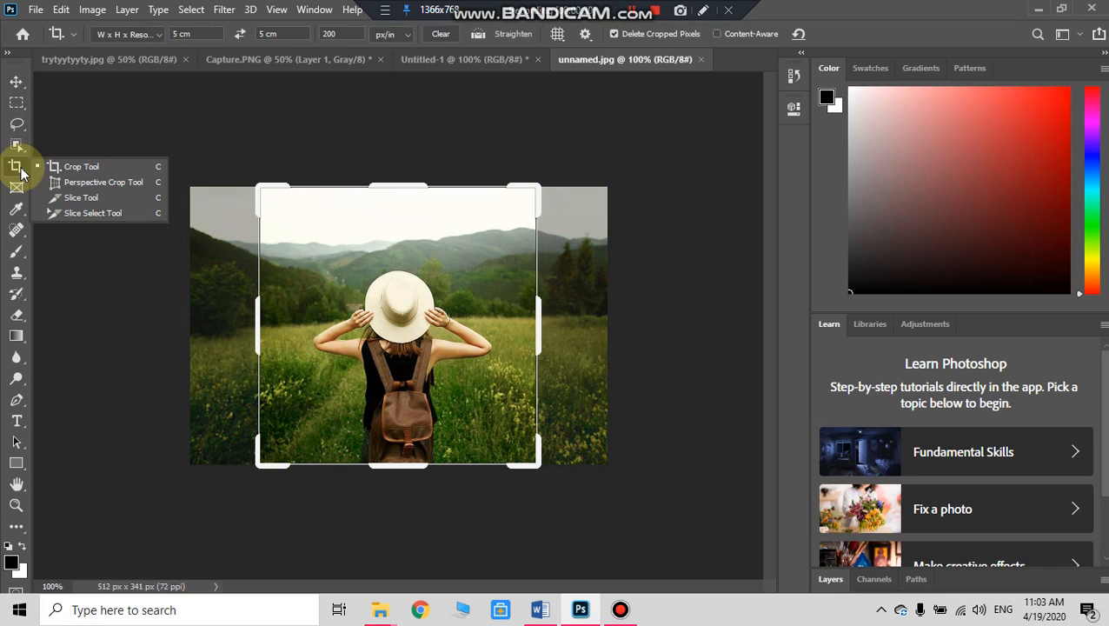
{"action": "left_click", "coordinate": [183, 34]}
{"action": "left_click", "coordinate": [139, 35]}
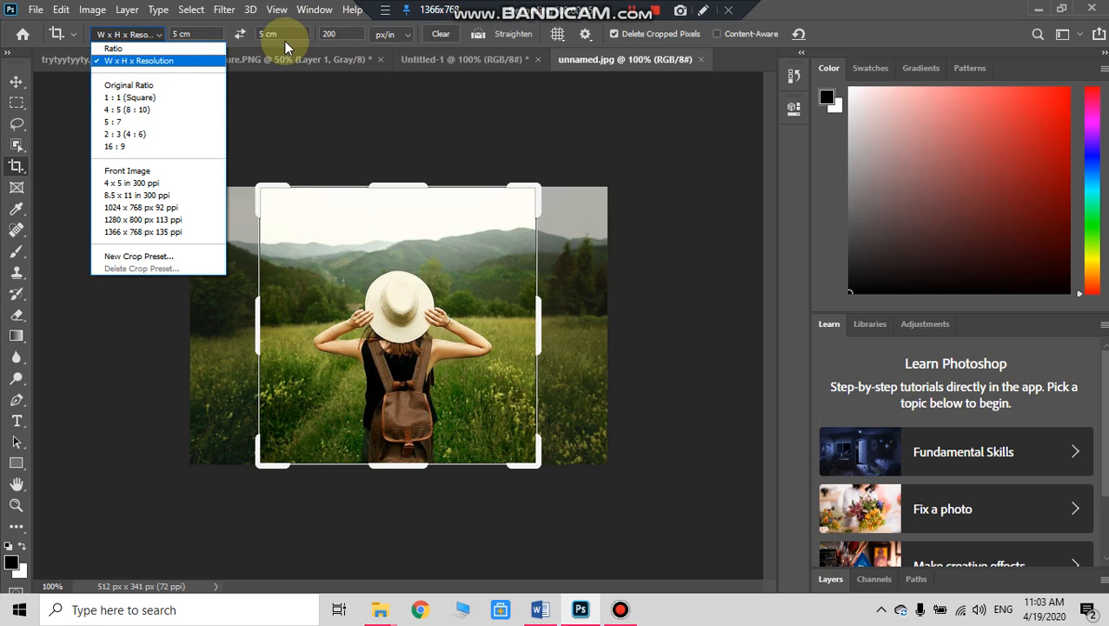
{"action": "left_click", "coordinate": [338, 103]}
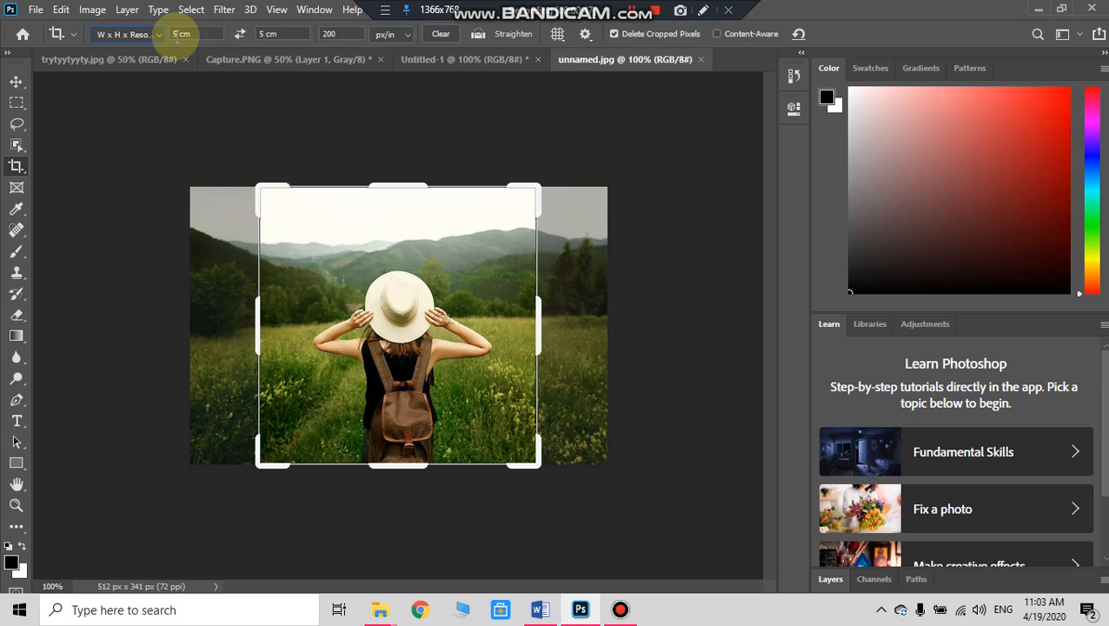
Step: Switch to the Word task sheet, check the required crop width and height in the first instruction, and return to Photoshop
{"action": "left_click", "coordinate": [539, 609]}
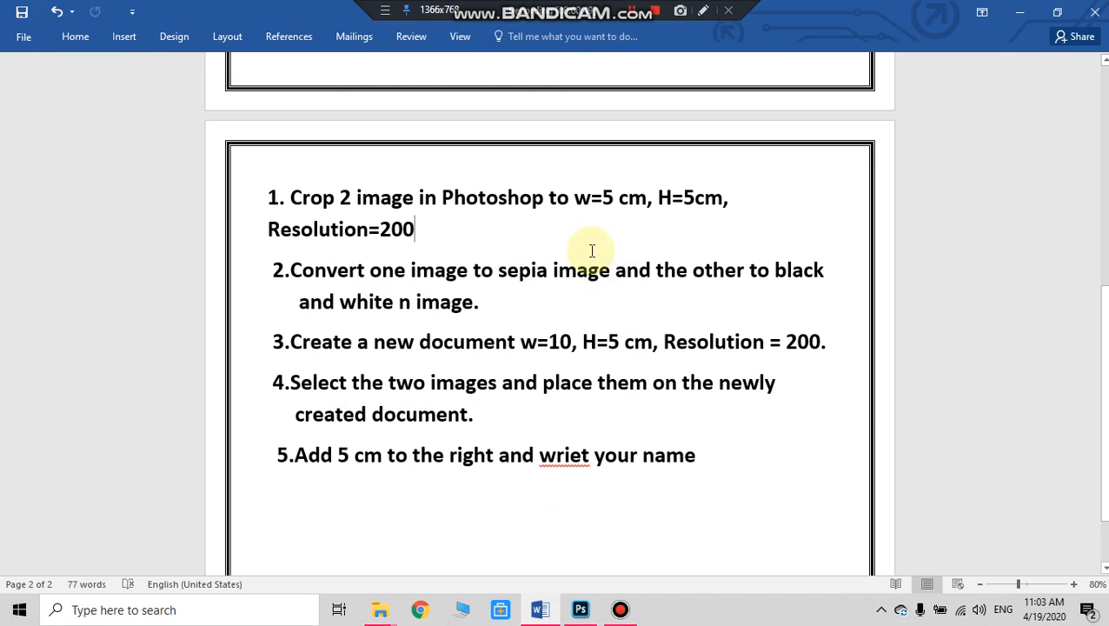
{"action": "left_click_drag", "start_coordinate": [549, 198], "coordinate": [648, 199]}
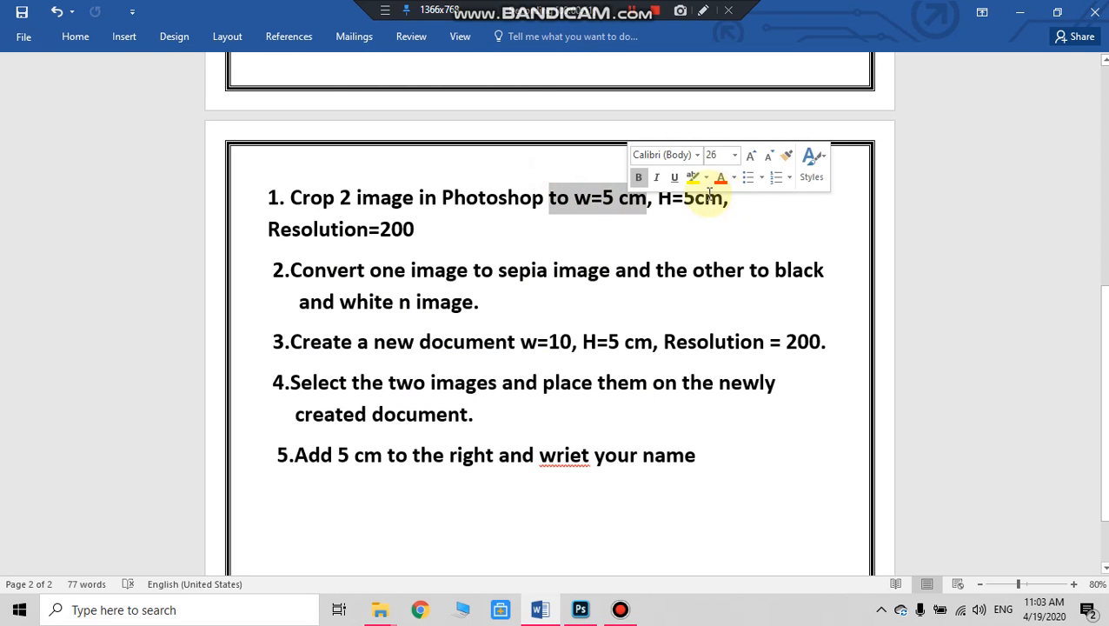
{"action": "left_click", "coordinate": [675, 199]}
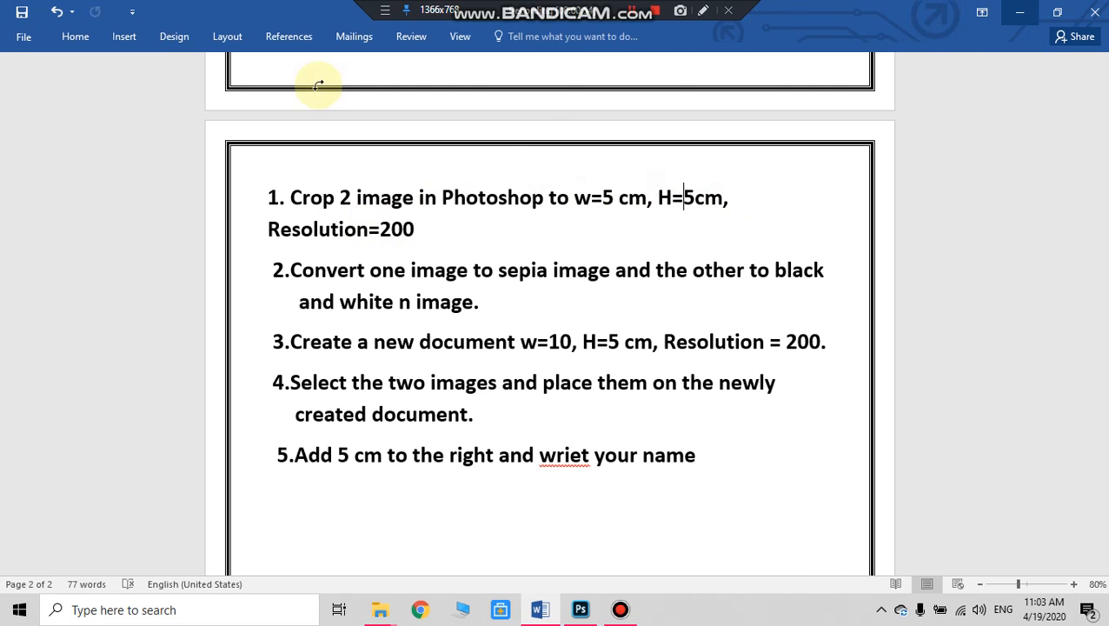
{"action": "key", "text": "alt+Tab"}
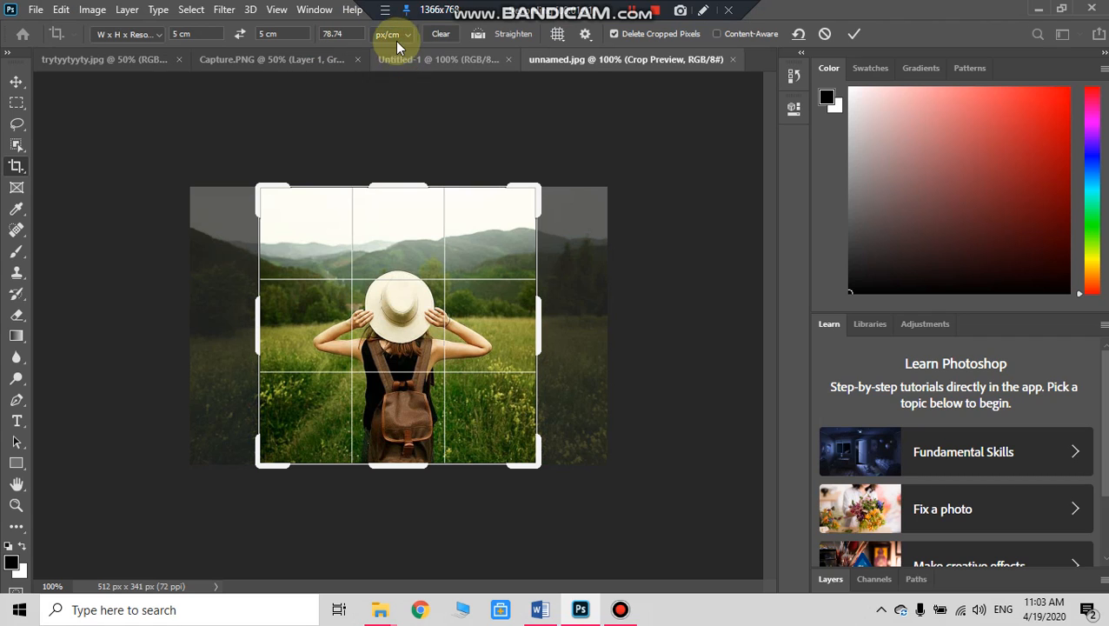
Step: Set the crop resolution to 200 px/cm and apply the 5 x 5 cm crop to the unnamed image
{"action": "left_click", "coordinate": [353, 34]}
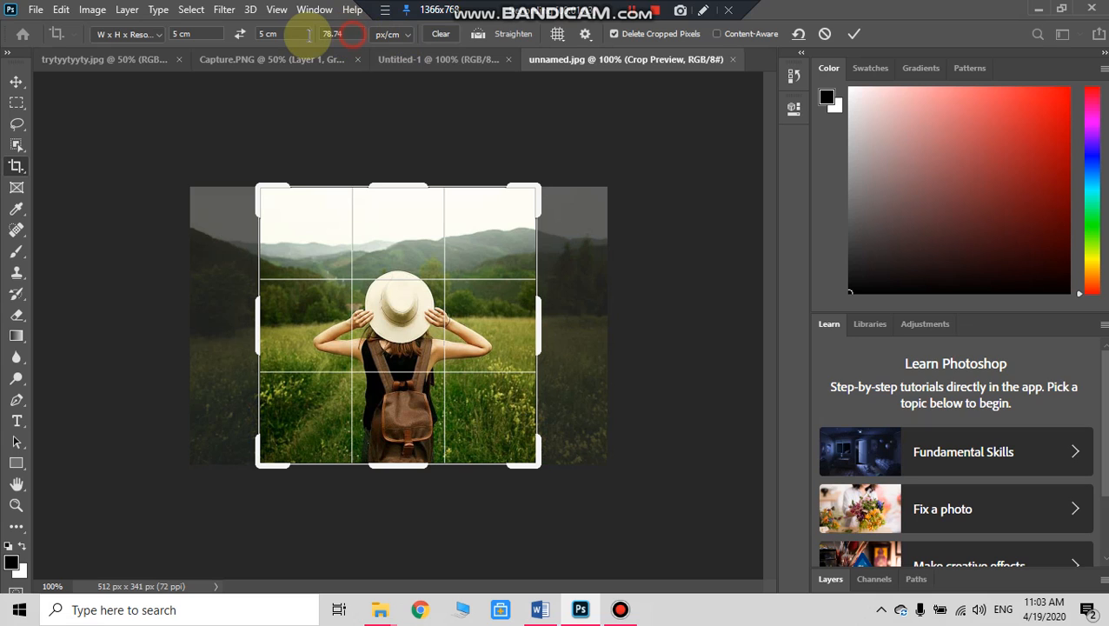
{"action": "type", "text": "200"}
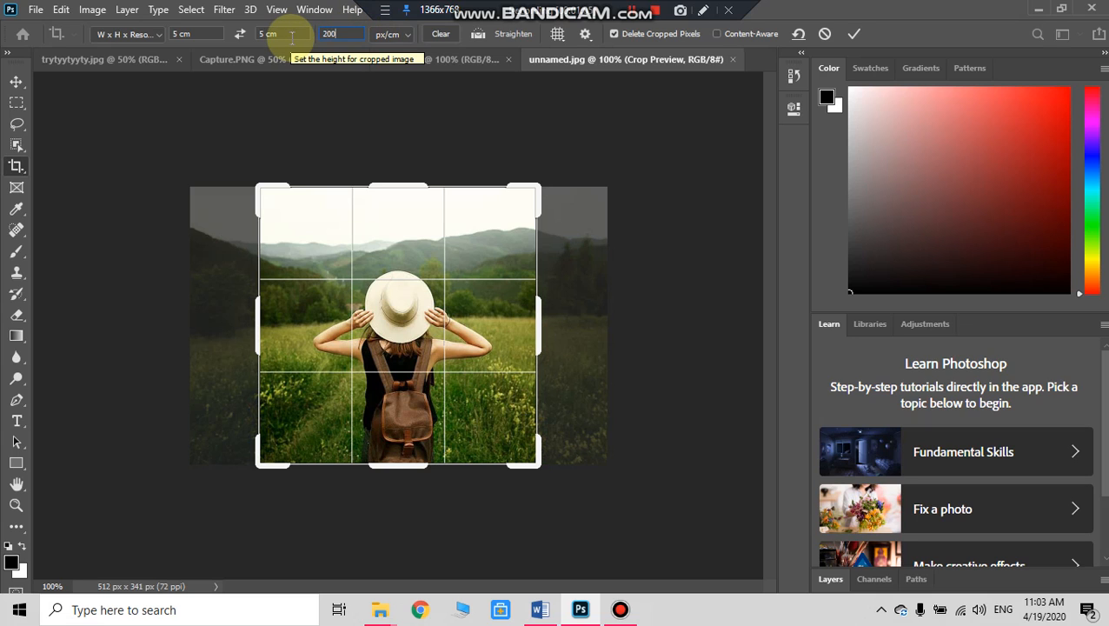
{"action": "key", "text": "Return"}
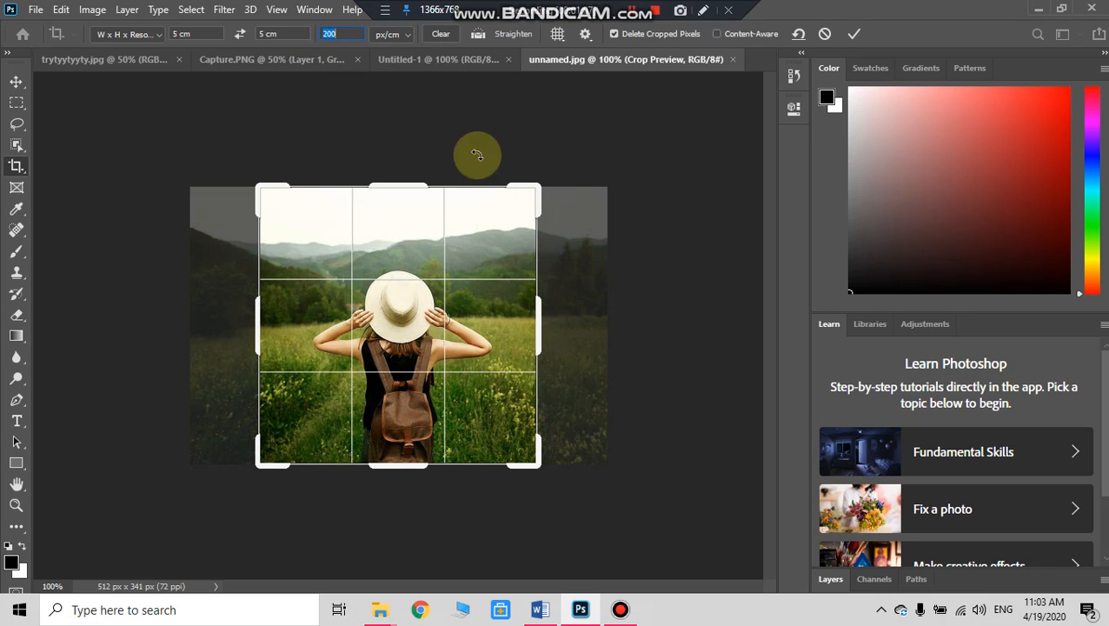
{"action": "left_click", "coordinate": [854, 34]}
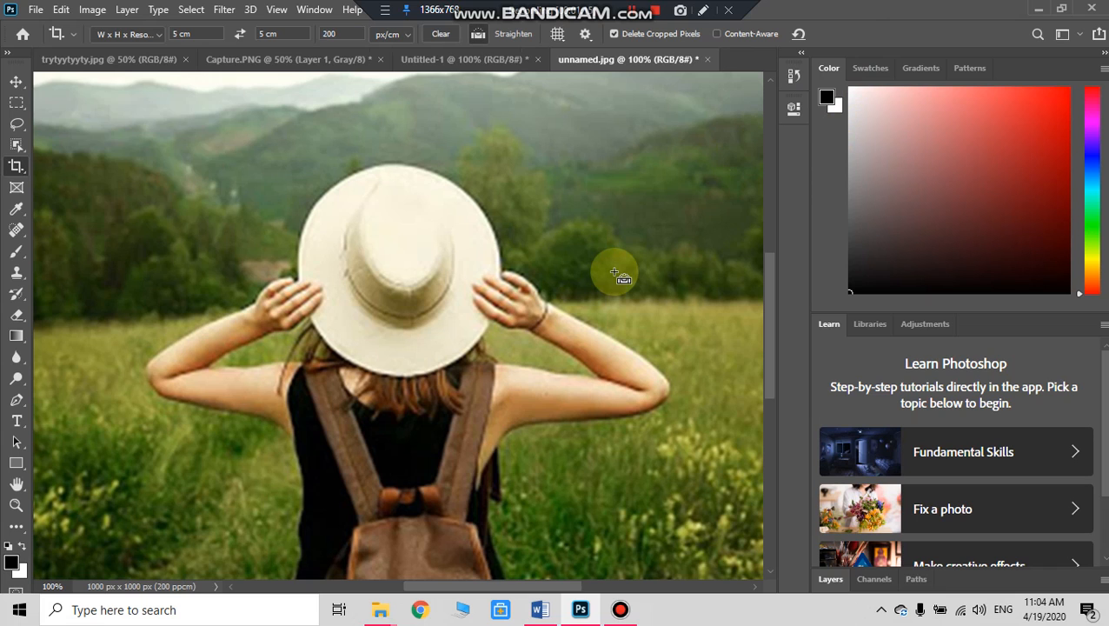
Step: Examine the cropped unnamed image as a whole and in close-up at different magnifications
{"action": "key", "text": "ctrl+minus"}
{"action": "key", "text": "ctrl+minus"}
{"action": "key", "text": "ctrl+minus"}
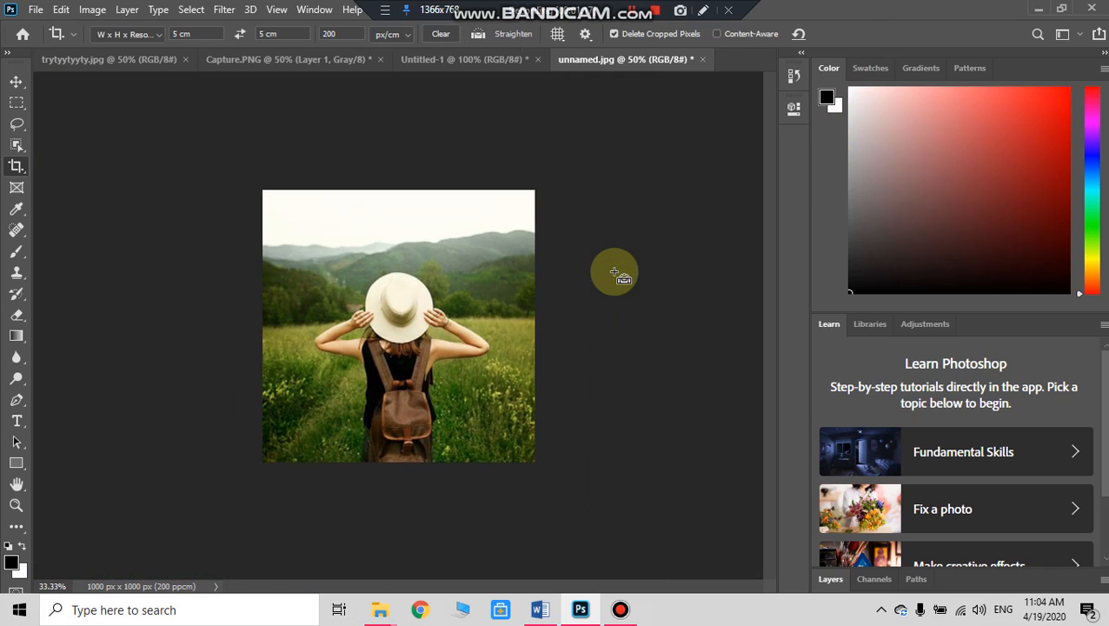
{"action": "key", "text": "ctrl+plus"}
{"action": "key", "text": "ctrl+plus"}
{"action": "key", "text": "ctrl+plus"}
{"action": "key", "text": "ctrl+minus"}
{"action": "key", "text": "ctrl+minus"}
{"action": "key", "text": "ctrl+minus"}
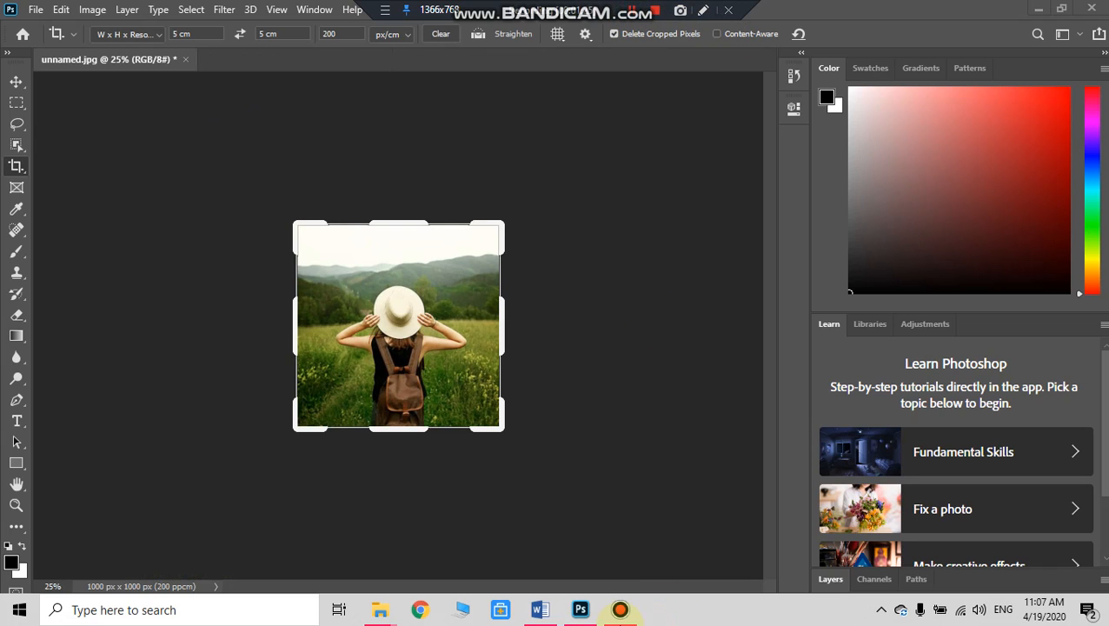
Step: Open the Shaqi_jrvej JPG image from the Desktop
{"action": "left_click", "coordinate": [33, 10]}
{"action": "left_click", "coordinate": [45, 40]}
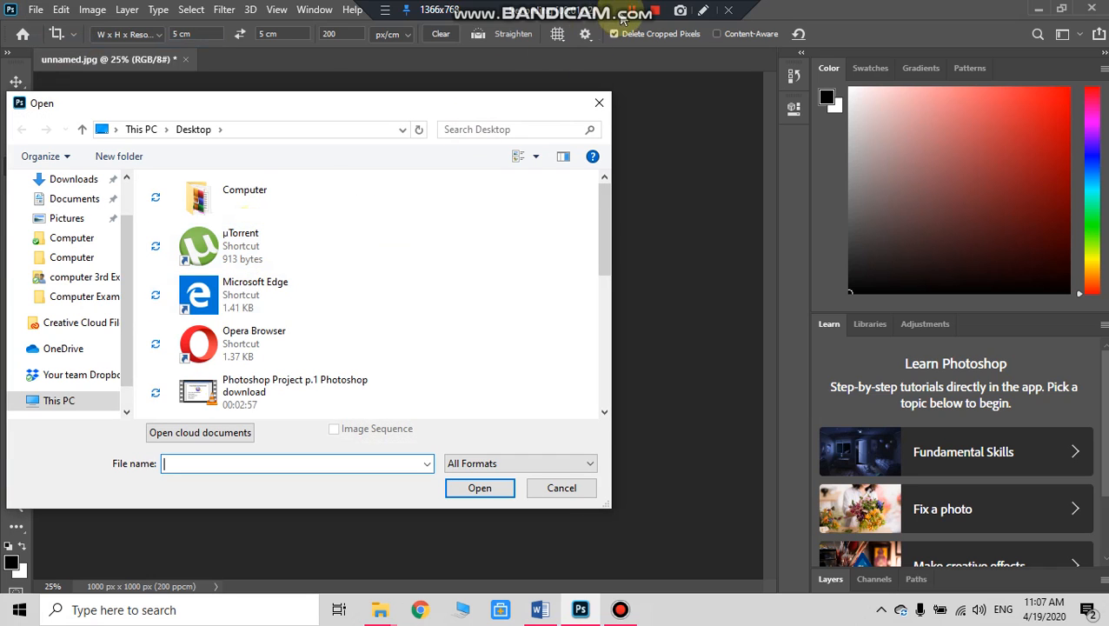
{"action": "scroll", "coordinate": [370, 364], "scroll_direction": "down", "scroll_amount": 5}
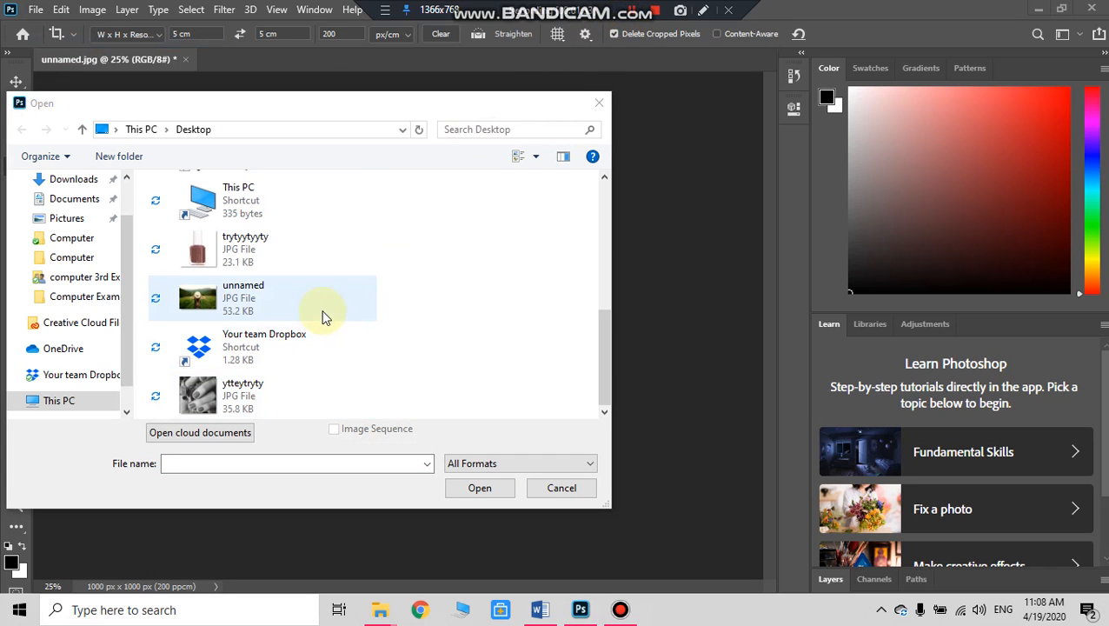
{"action": "left_click", "coordinate": [320, 313]}
{"action": "scroll", "coordinate": [330, 351], "scroll_direction": "up", "scroll_amount": 3}
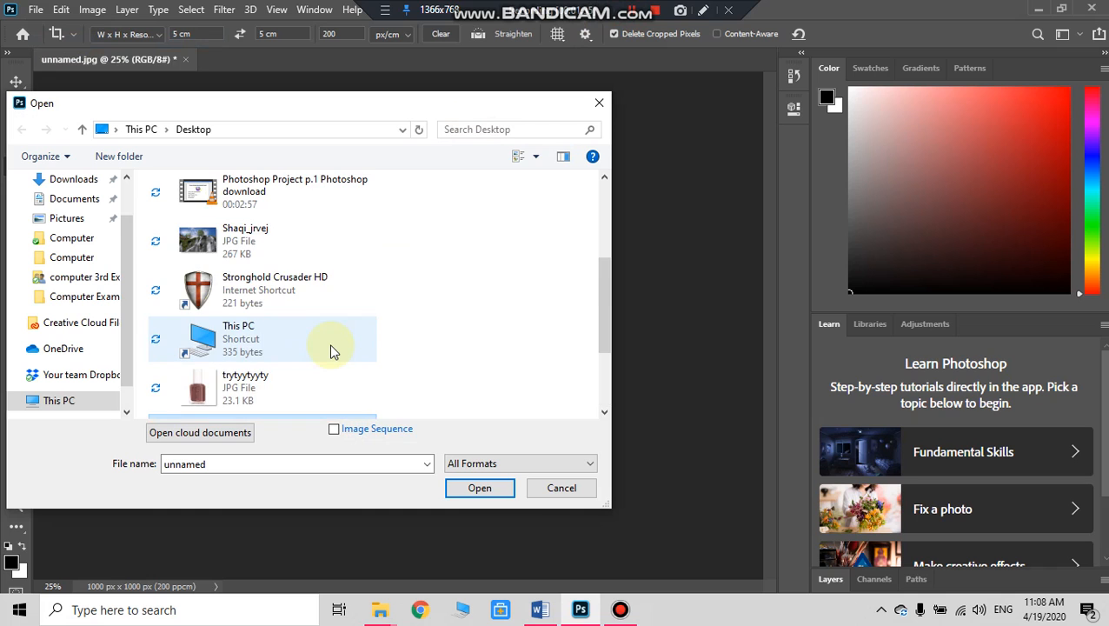
{"action": "double_click", "coordinate": [239, 233]}
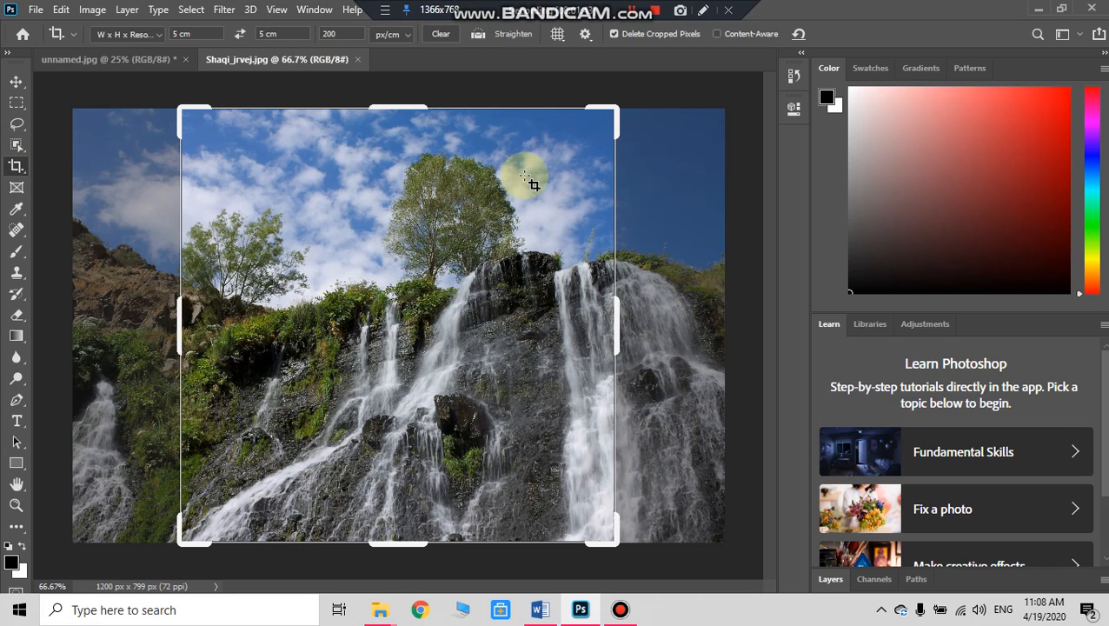
Step: Crop the Shaqi_jrvej waterfall image to 5 x 5 cm at 200 px/cm, keeping the centred crop area
{"action": "left_click", "coordinate": [524, 321]}
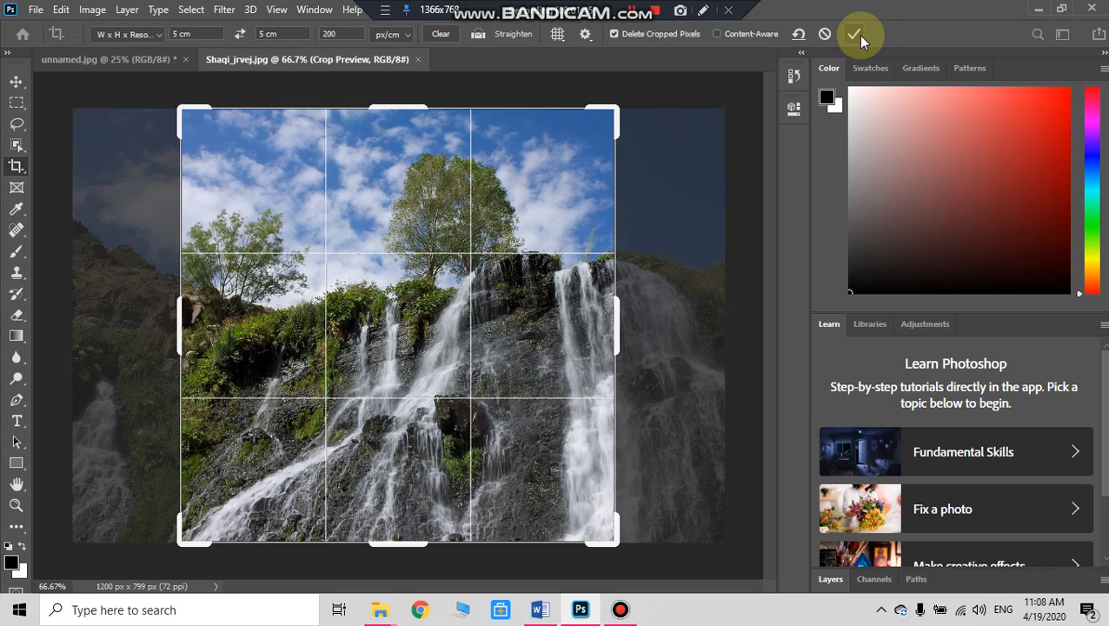
{"action": "left_click", "coordinate": [852, 34]}
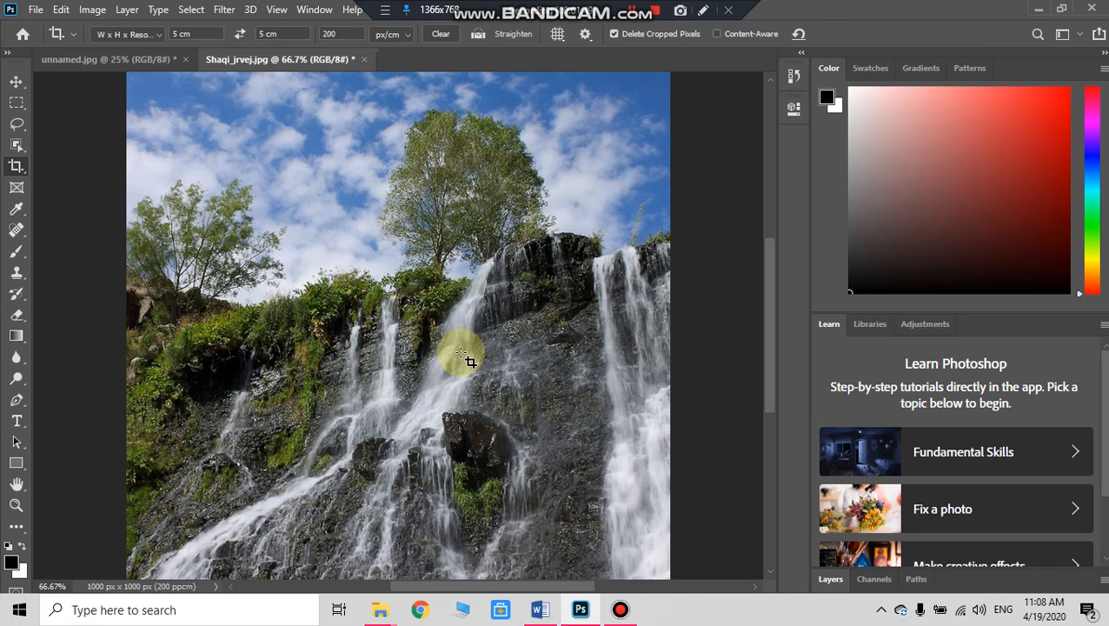
{"action": "key", "text": "ctrl+minus"}
{"action": "key", "text": "ctrl+minus"}
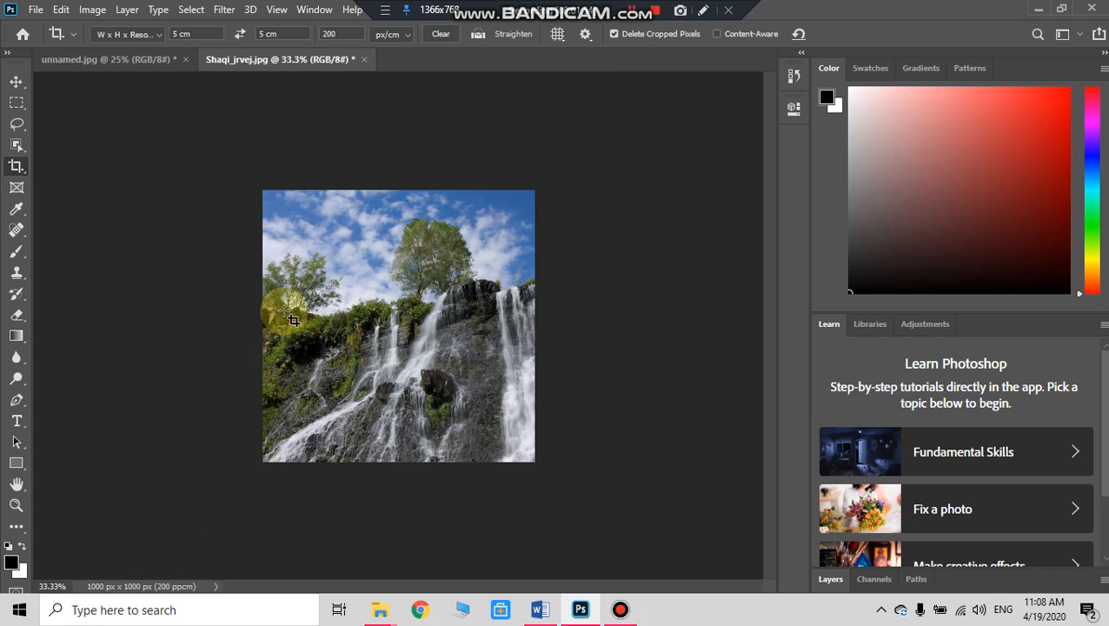
Step: Compare the two cropped images by switching between the unnamed and Shaqi_jrvej documents
{"action": "left_click", "coordinate": [230, 58]}
{"action": "left_click", "coordinate": [240, 61]}
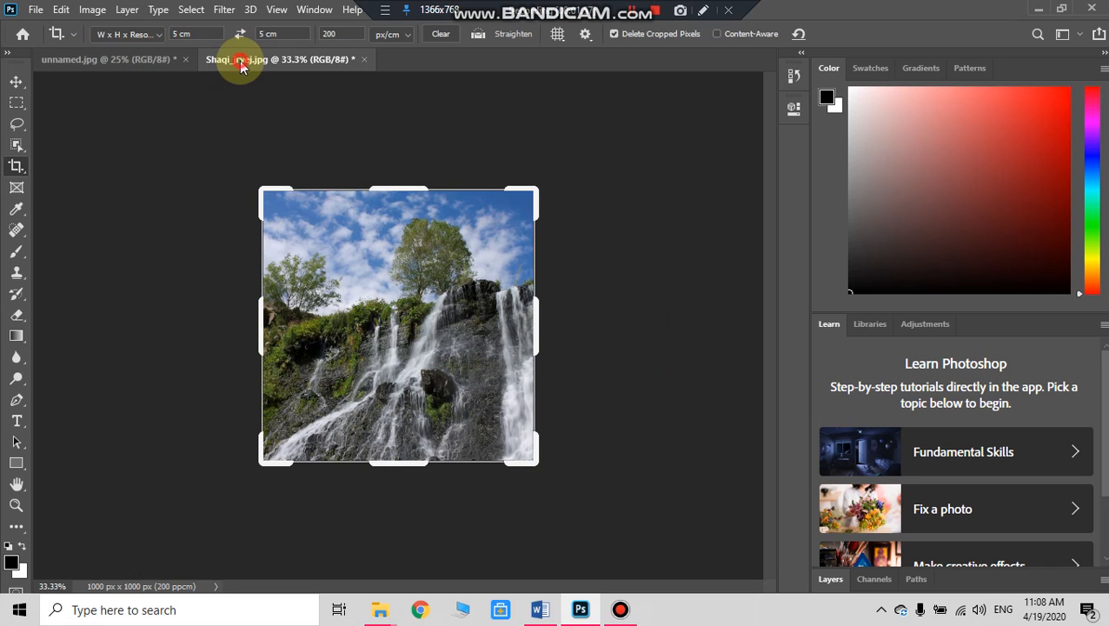
{"action": "left_click", "coordinate": [128, 61]}
{"action": "left_click", "coordinate": [236, 65]}
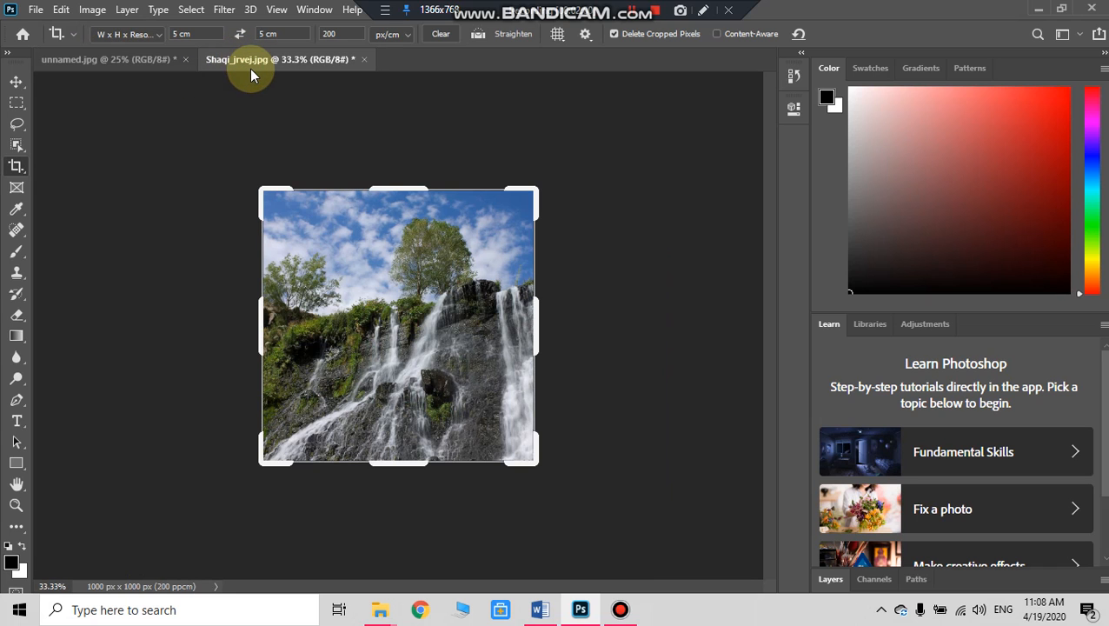
Step: Switch to the Word task sheet, review the second instruction on sepia and black-and-white conversion, and return to Photoshop
{"action": "left_click", "coordinate": [574, 613]}
{"action": "left_click", "coordinate": [574, 614]}
{"action": "left_click", "coordinate": [543, 613]}
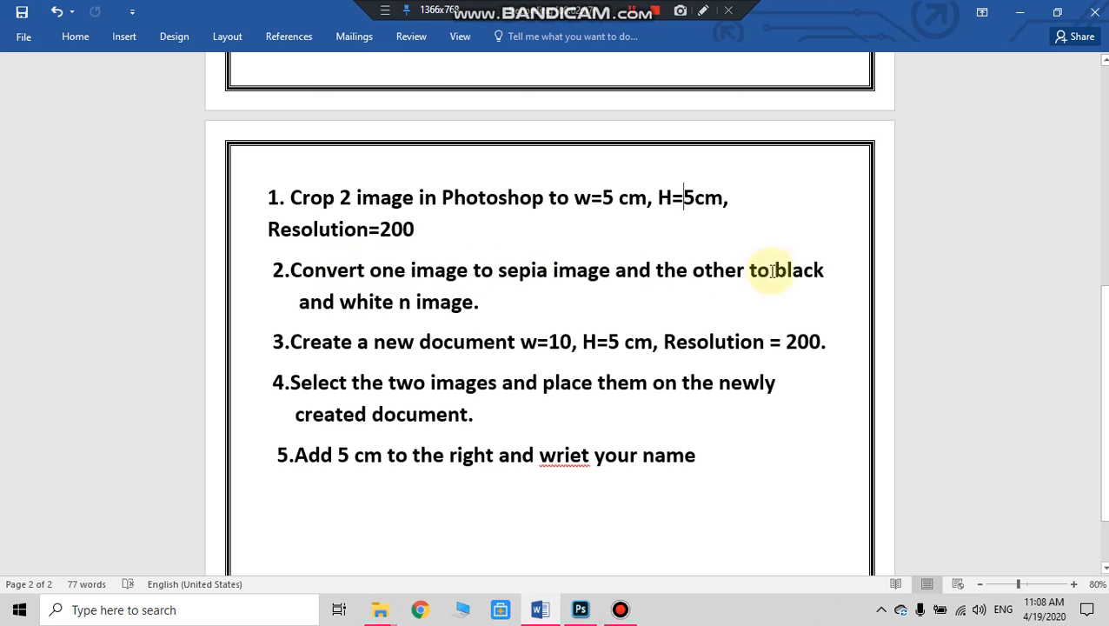
{"action": "left_click", "coordinate": [1019, 12]}
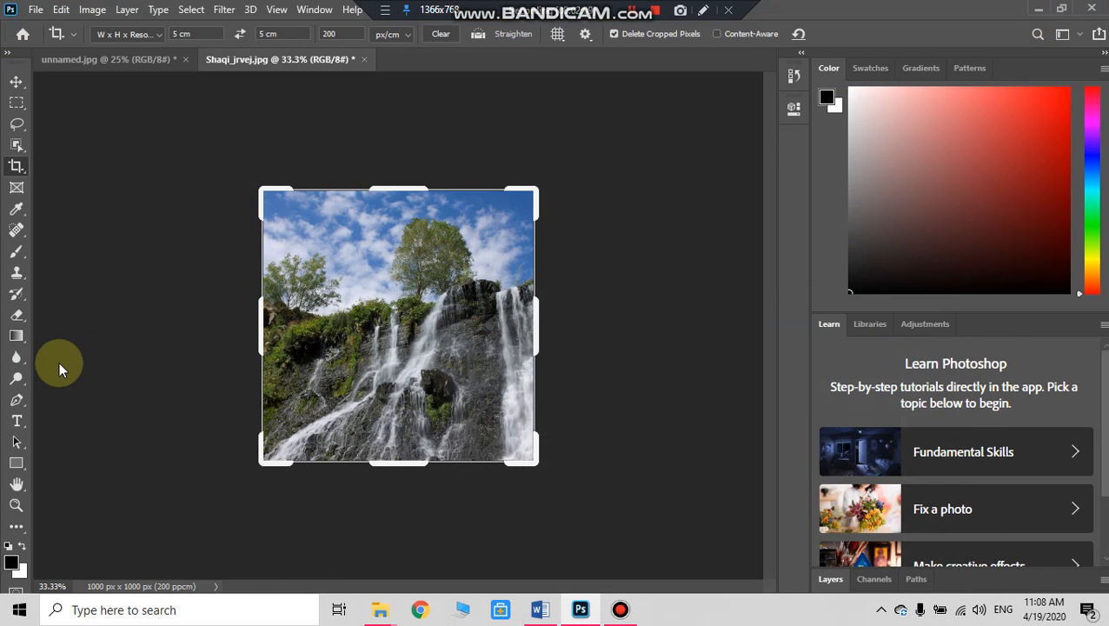
Step: Convert the unnamed image to Grayscale mode, discarding its color information
{"action": "left_click", "coordinate": [120, 68]}
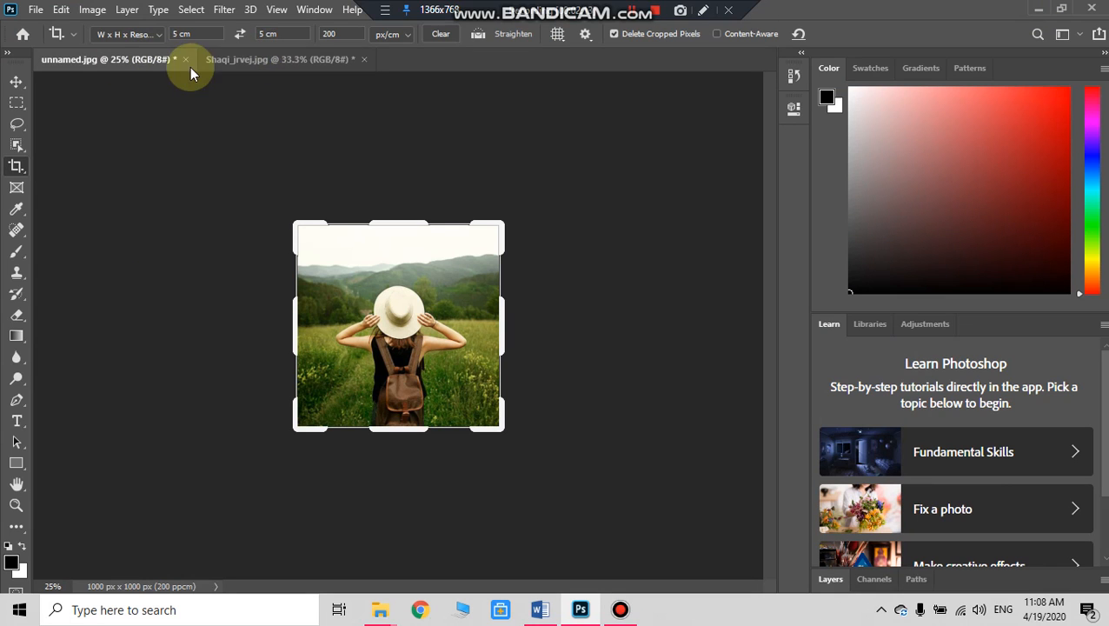
{"action": "left_click", "coordinate": [35, 9]}
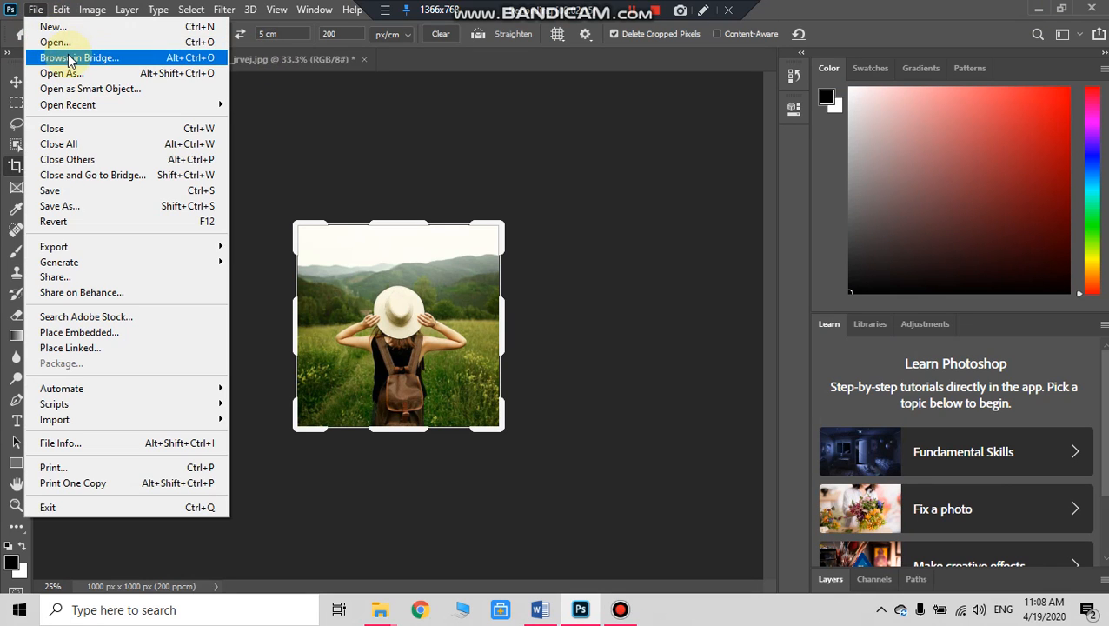
{"action": "left_click", "coordinate": [240, 122]}
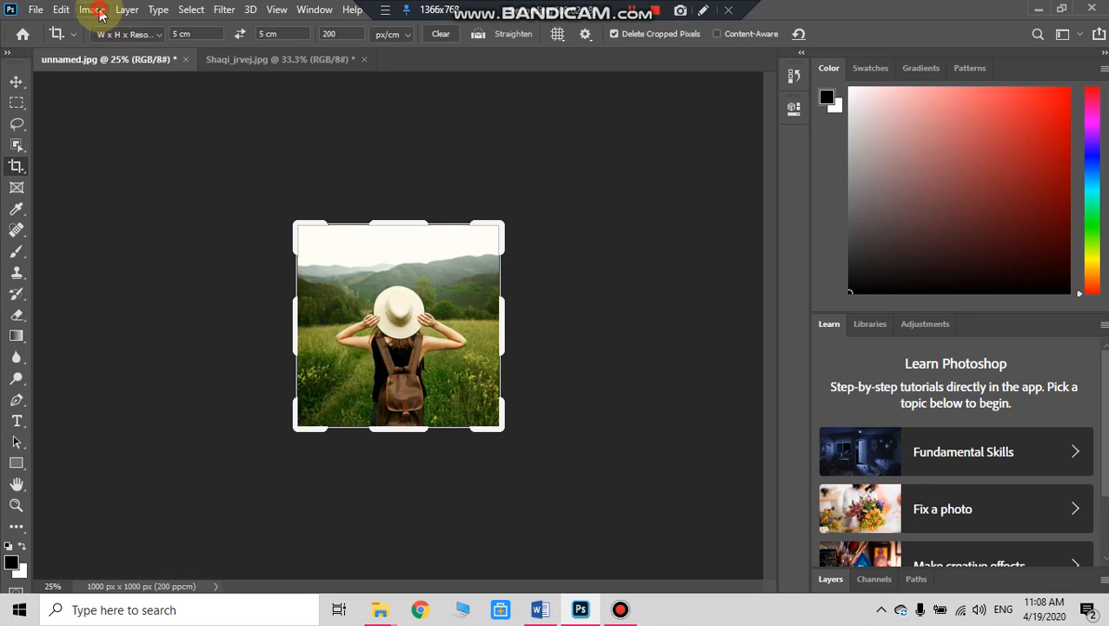
{"action": "left_click", "coordinate": [97, 11]}
{"action": "mouse_move", "coordinate": [123, 54]}
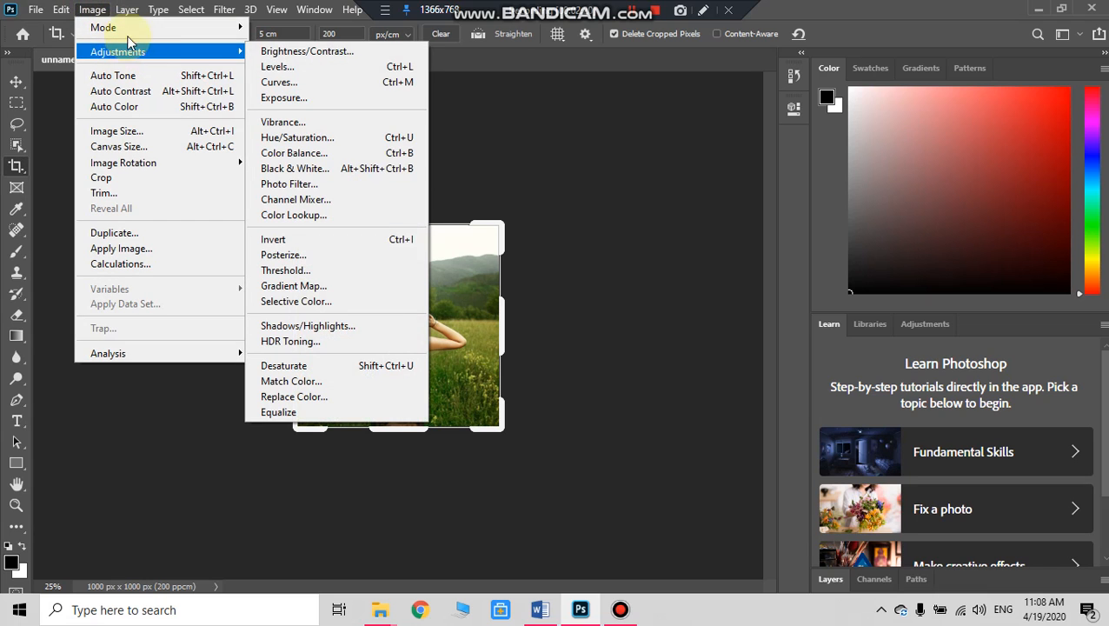
{"action": "mouse_move", "coordinate": [130, 27]}
{"action": "left_click", "coordinate": [280, 41]}
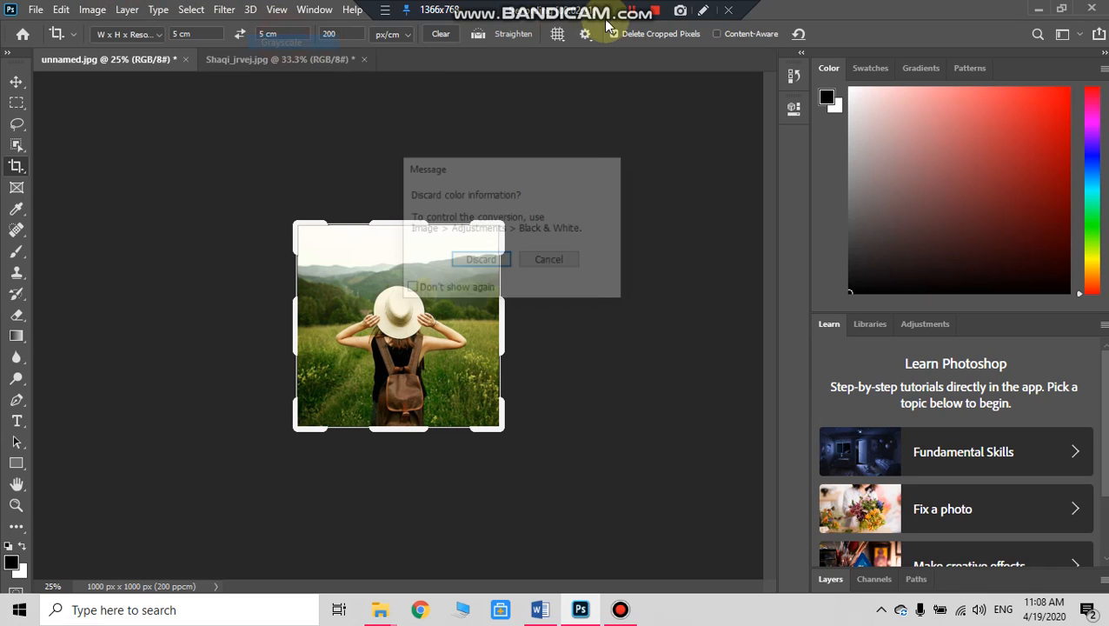
{"action": "left_click", "coordinate": [483, 273]}
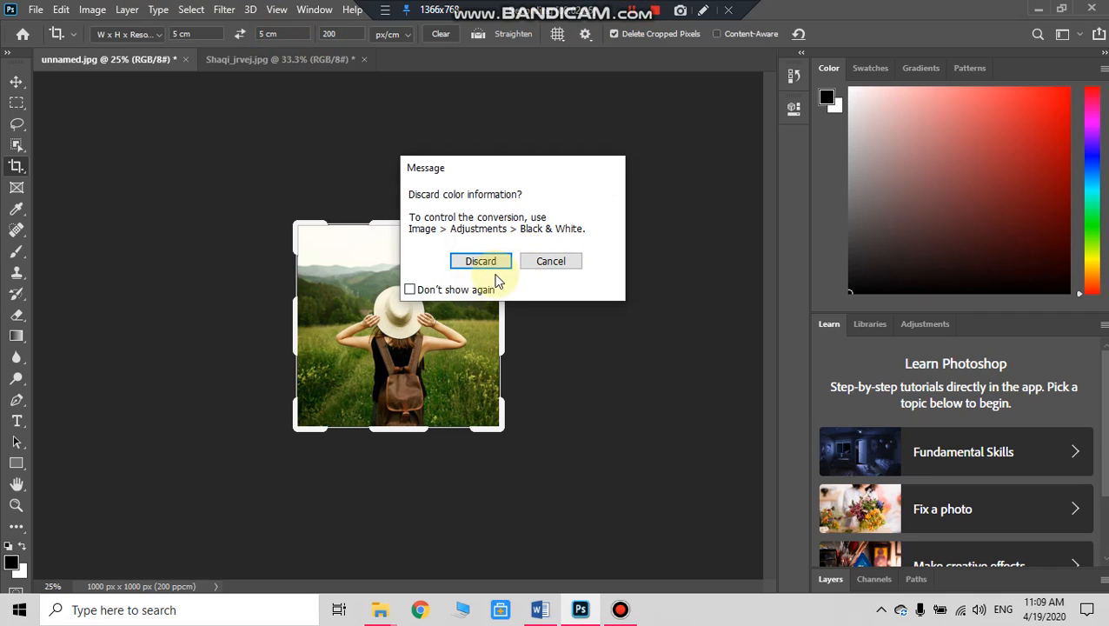
{"action": "left_click", "coordinate": [495, 265]}
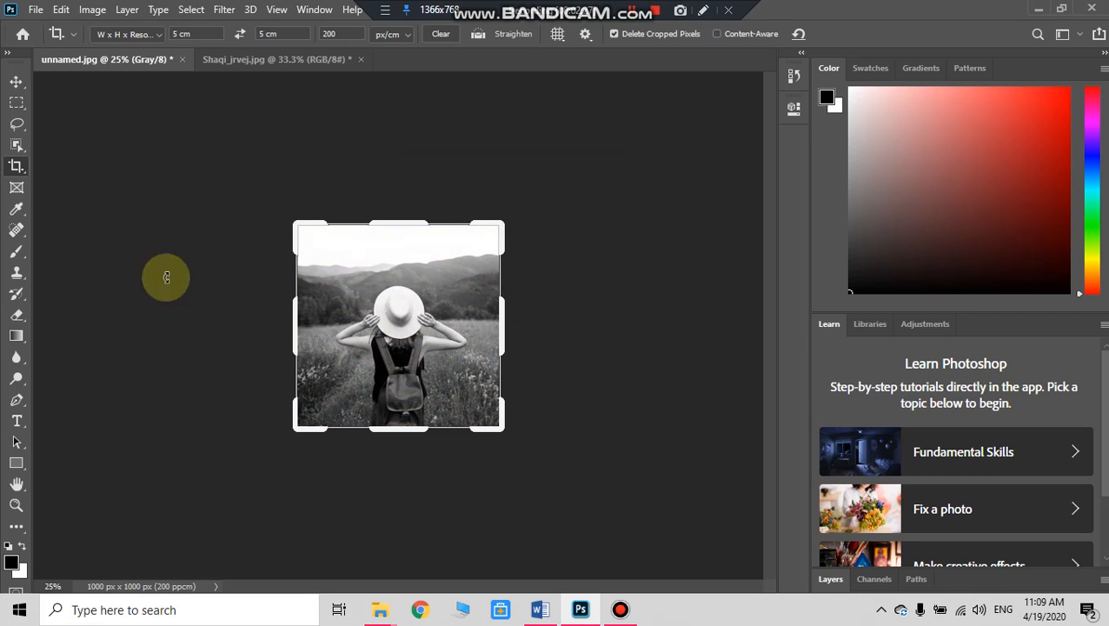
Step: Tint the Shaqi_jrvej waterfall image in one sepia-like tone using Hue/Saturation with Colorize enabled, hue 0 and saturation 25
{"action": "left_click", "coordinate": [278, 61]}
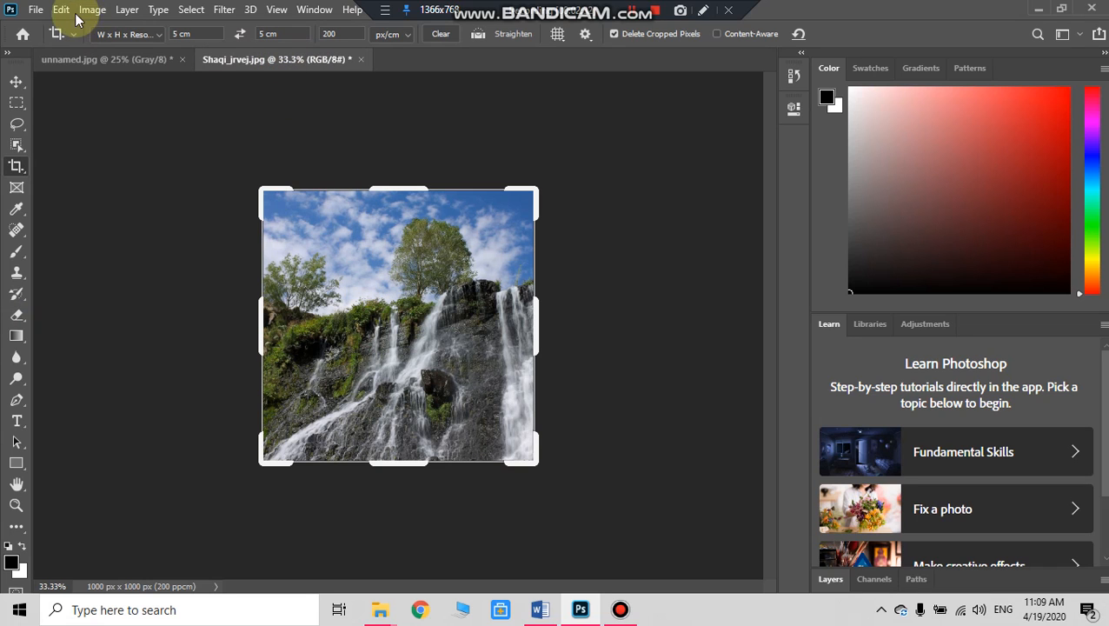
{"action": "left_click", "coordinate": [87, 11]}
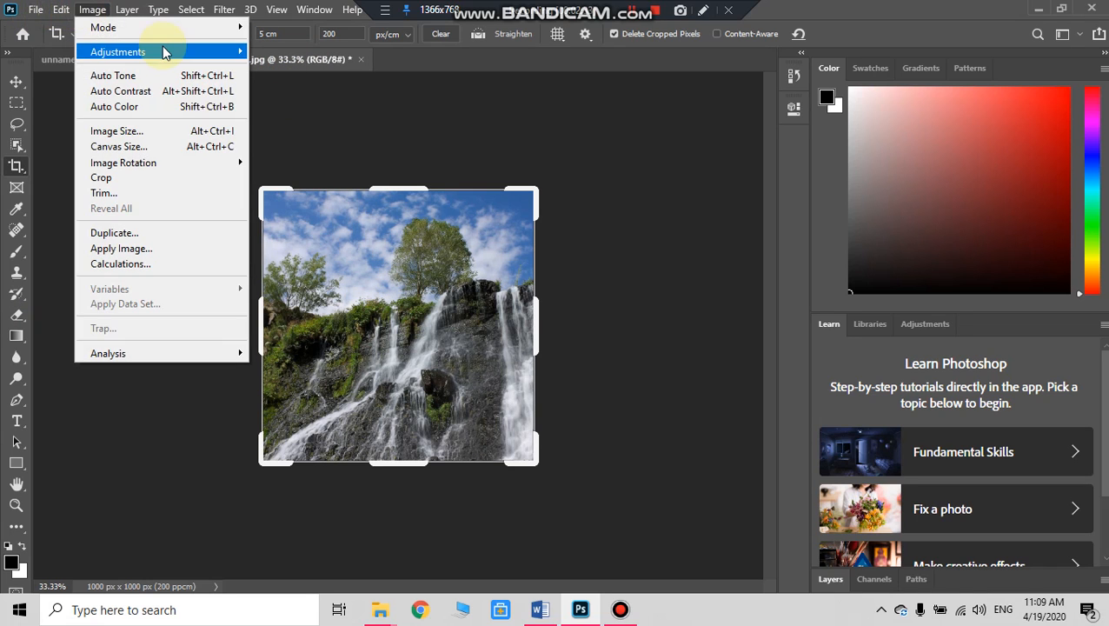
{"action": "mouse_move", "coordinate": [167, 50]}
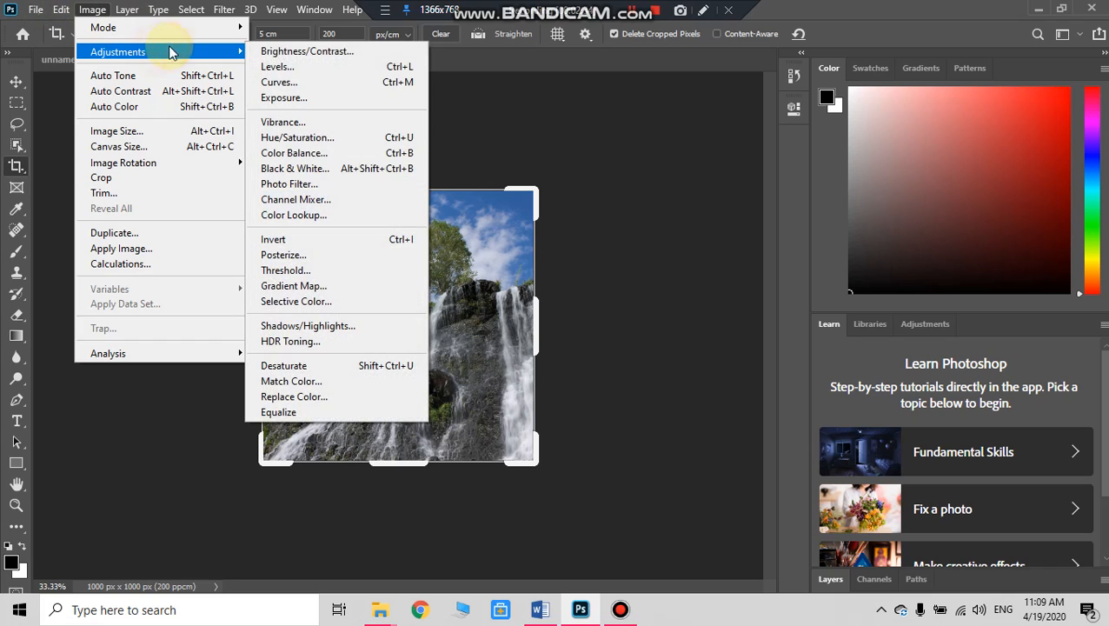
{"action": "left_click", "coordinate": [313, 137]}
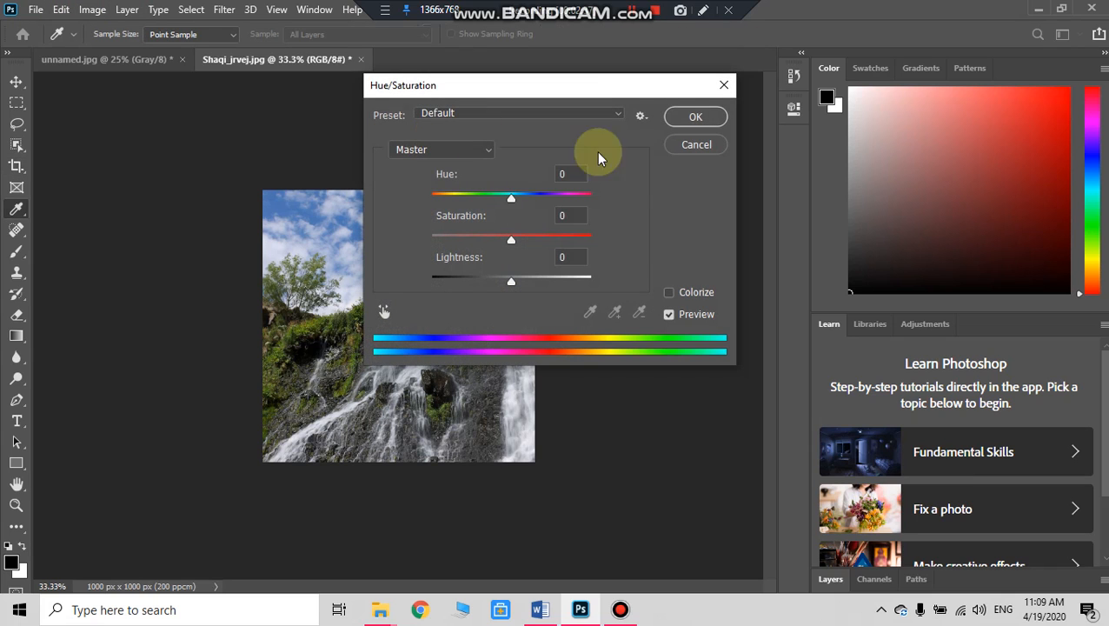
{"action": "left_click", "coordinate": [671, 293]}
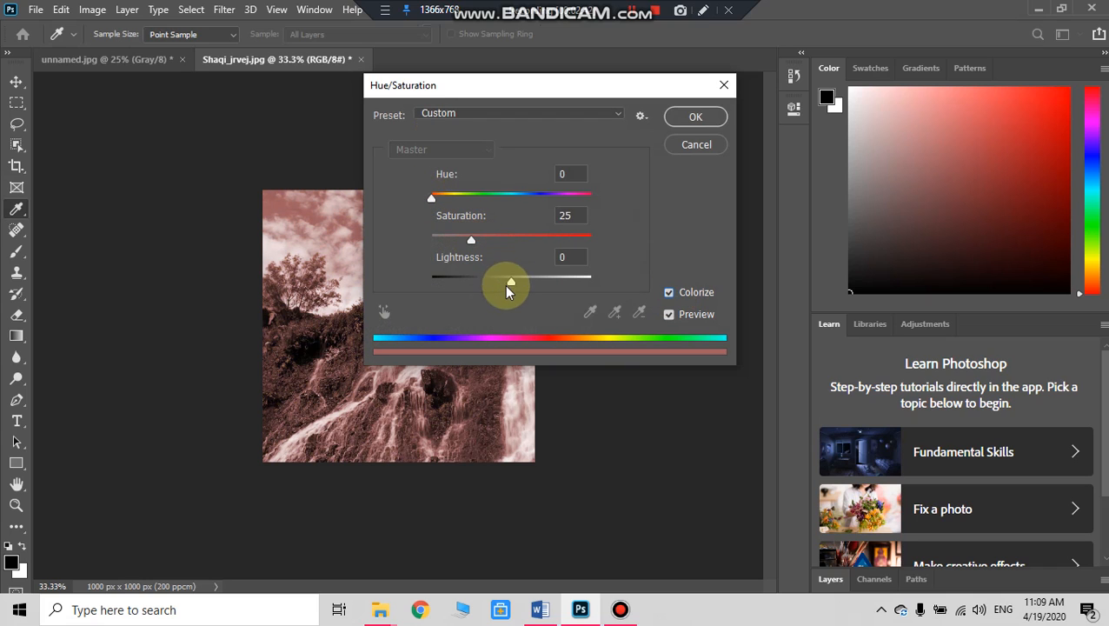
{"action": "left_click", "coordinate": [694, 117]}
{"action": "key", "text": "c"}
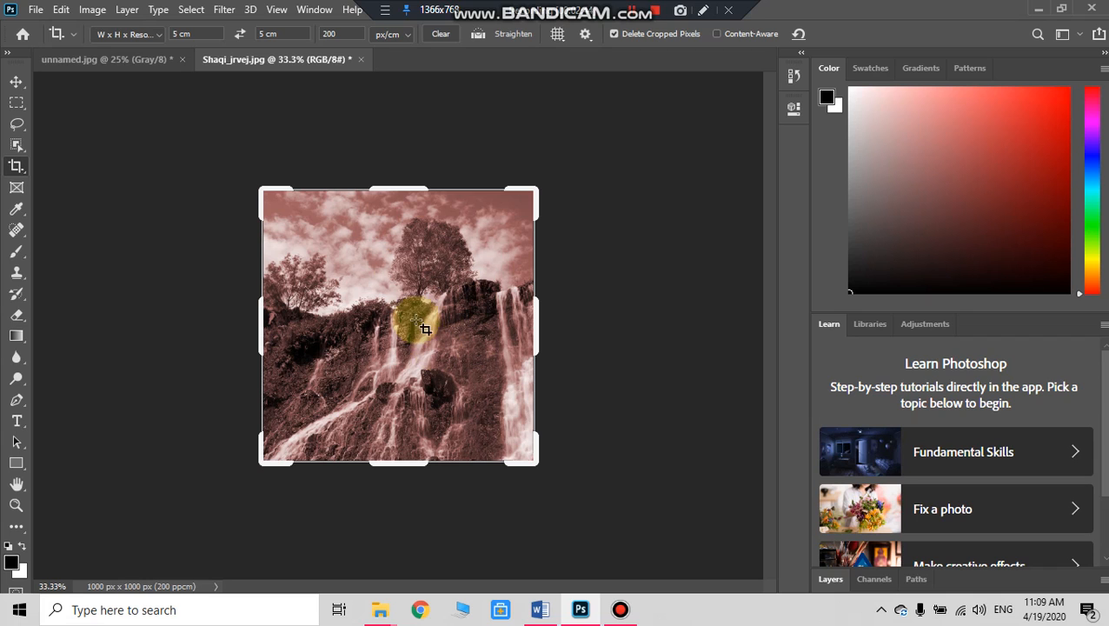
Step: Switch to the Word task sheet, review the third instruction on creating a new document, and return to Photoshop
{"action": "left_click", "coordinate": [549, 615]}
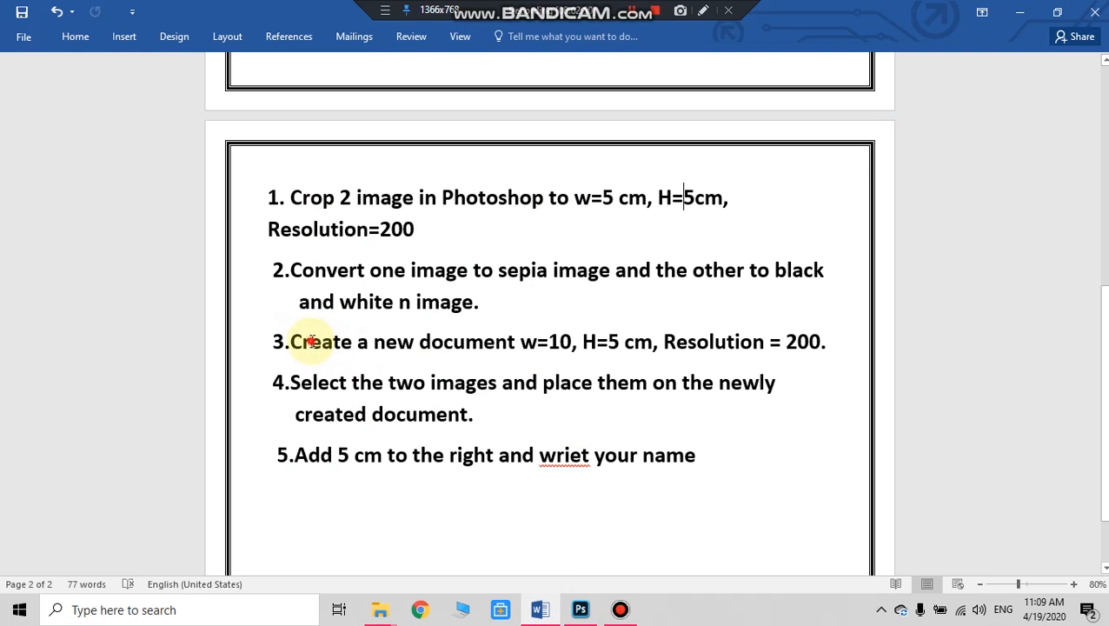
{"action": "left_click_drag", "start_coordinate": [311, 342], "coordinate": [478, 341]}
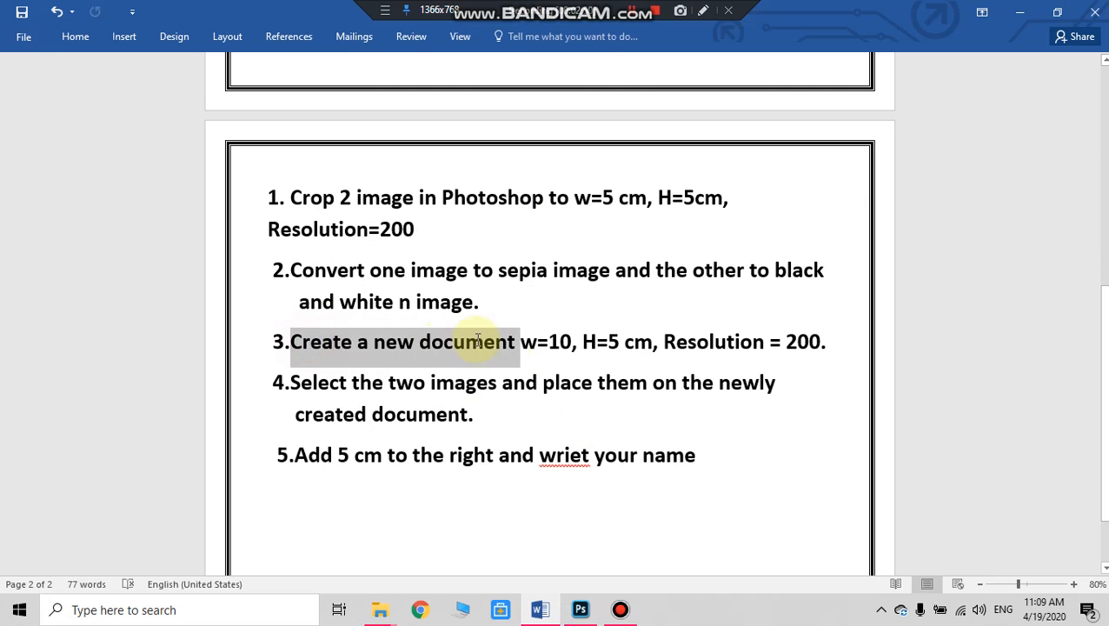
{"action": "left_click", "coordinate": [1021, 24]}
Step: Create a landscape document 10 cm wide and 5 cm high at 200 pixels/inch with a white background, and activate the Move tool
{"action": "left_click", "coordinate": [33, 11]}
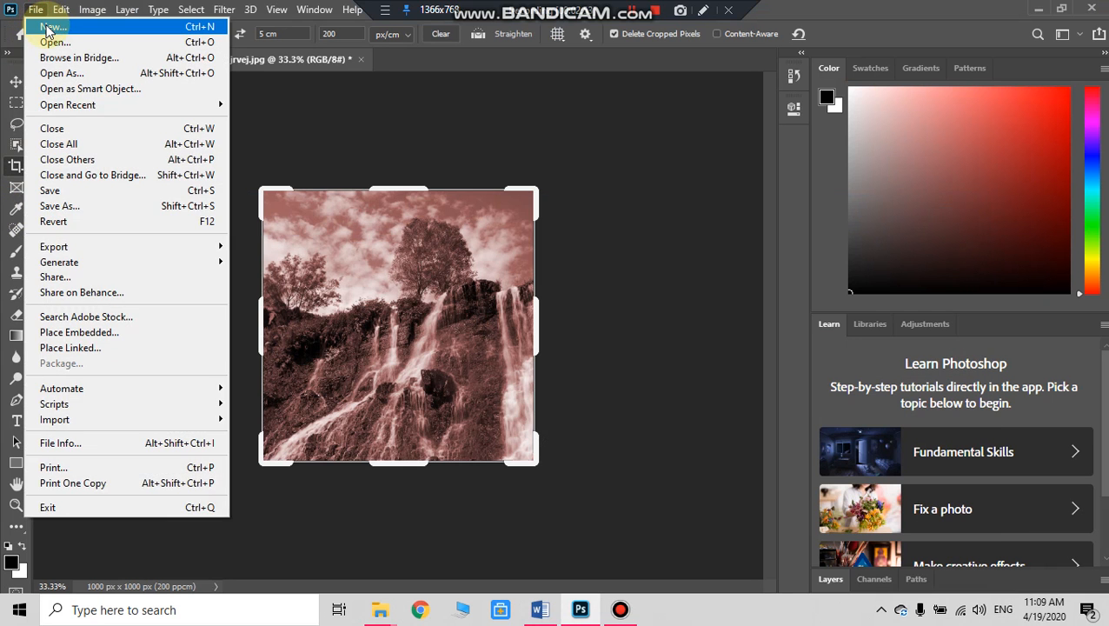
{"action": "left_click", "coordinate": [48, 28]}
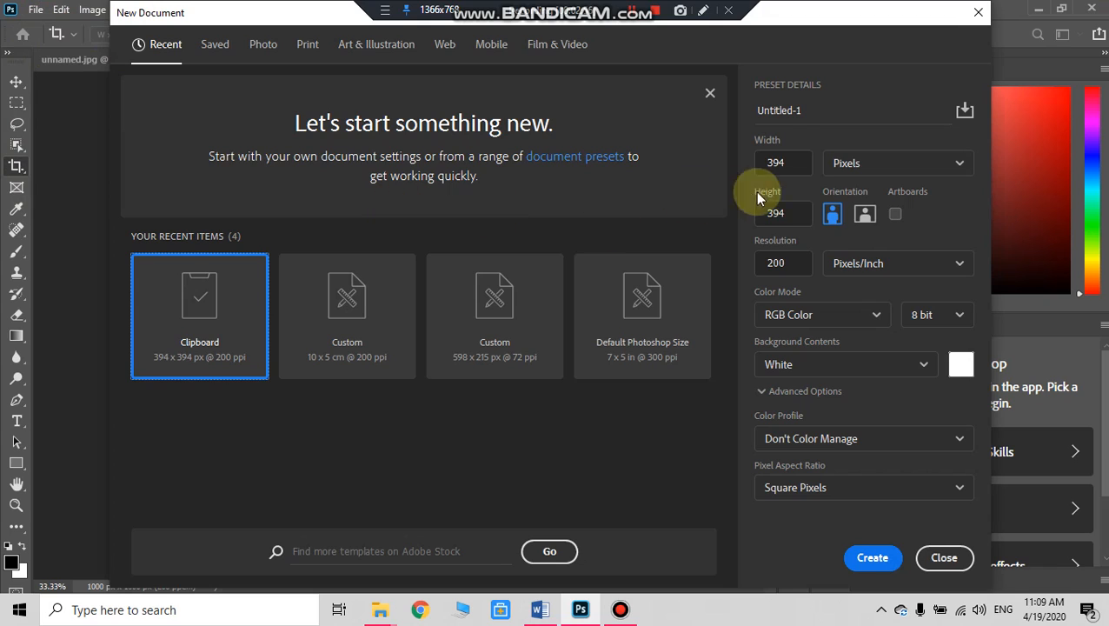
{"action": "double_click", "coordinate": [798, 163]}
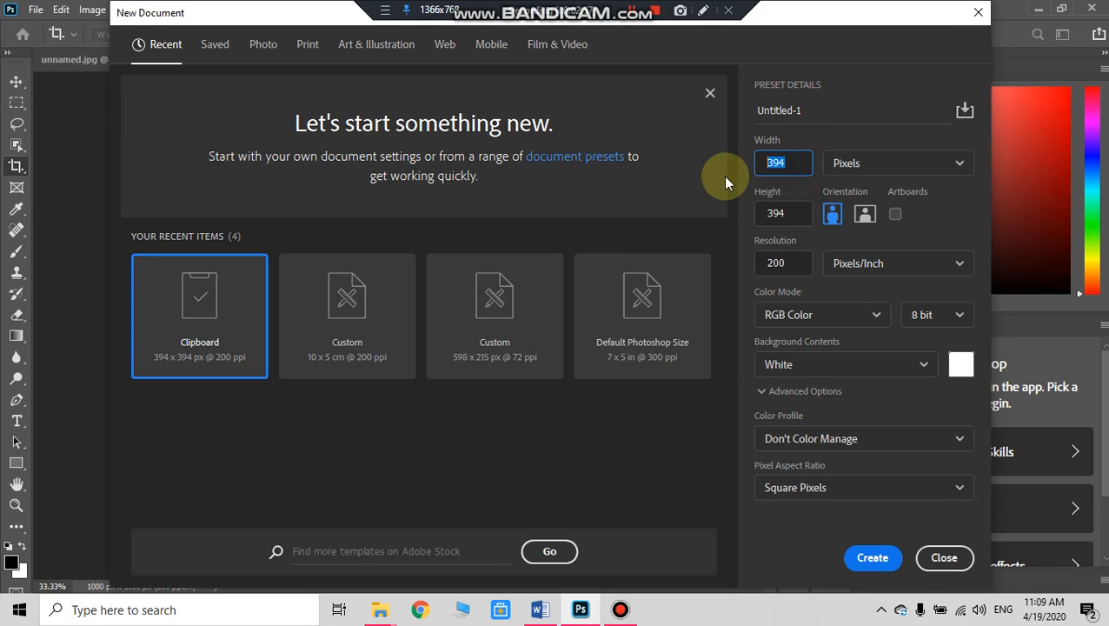
{"action": "type", "text": "10"}
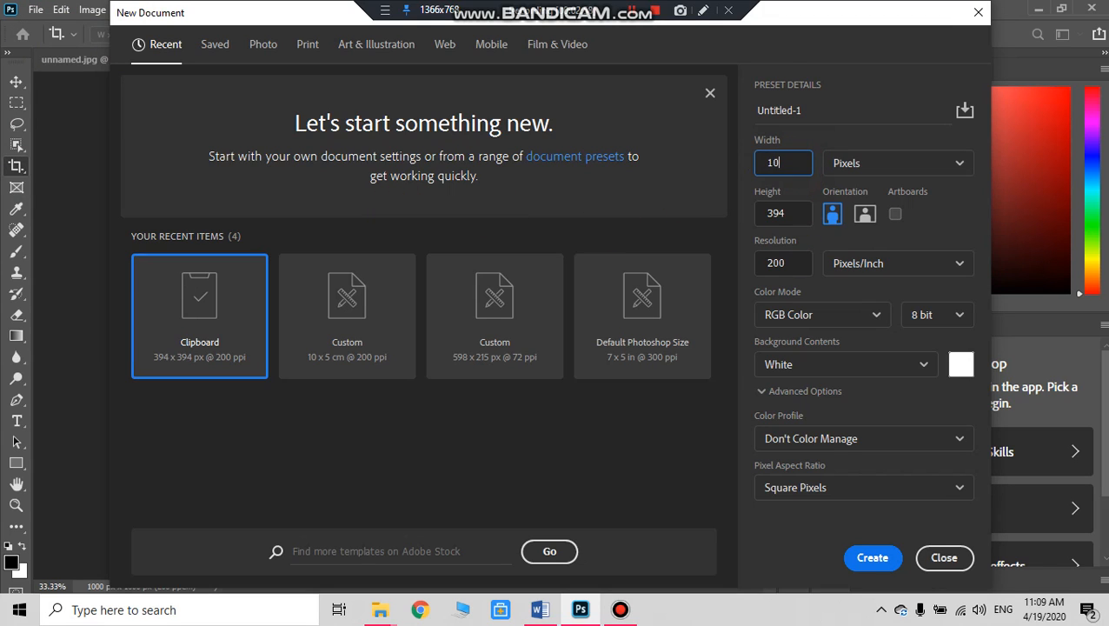
{"action": "left_click", "coordinate": [914, 166]}
{"action": "left_click", "coordinate": [877, 252]}
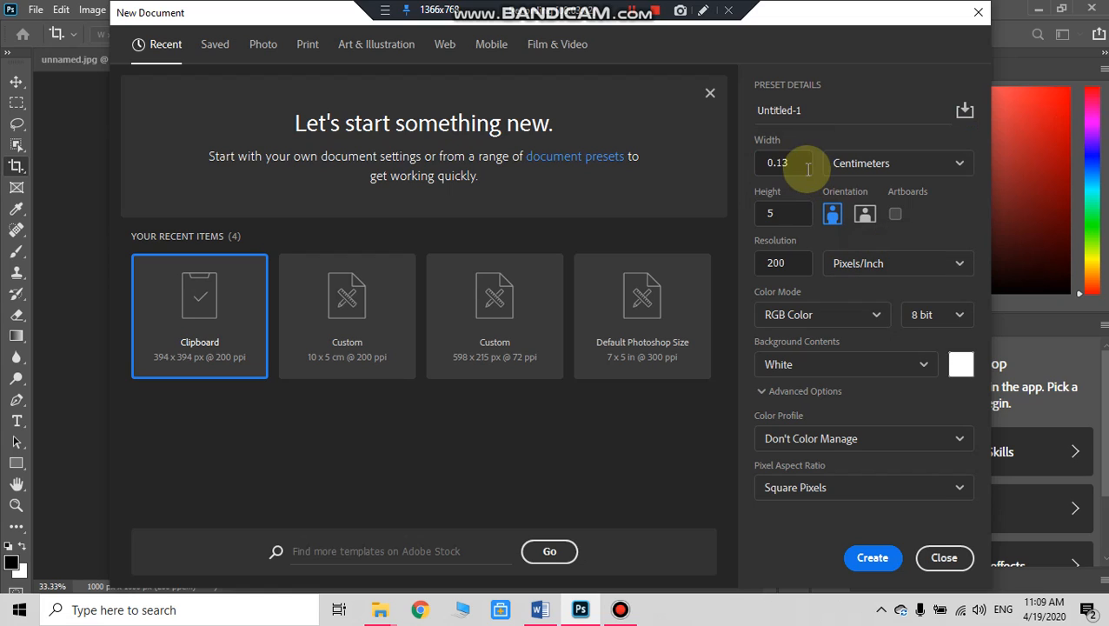
{"action": "left_click", "coordinate": [794, 159]}
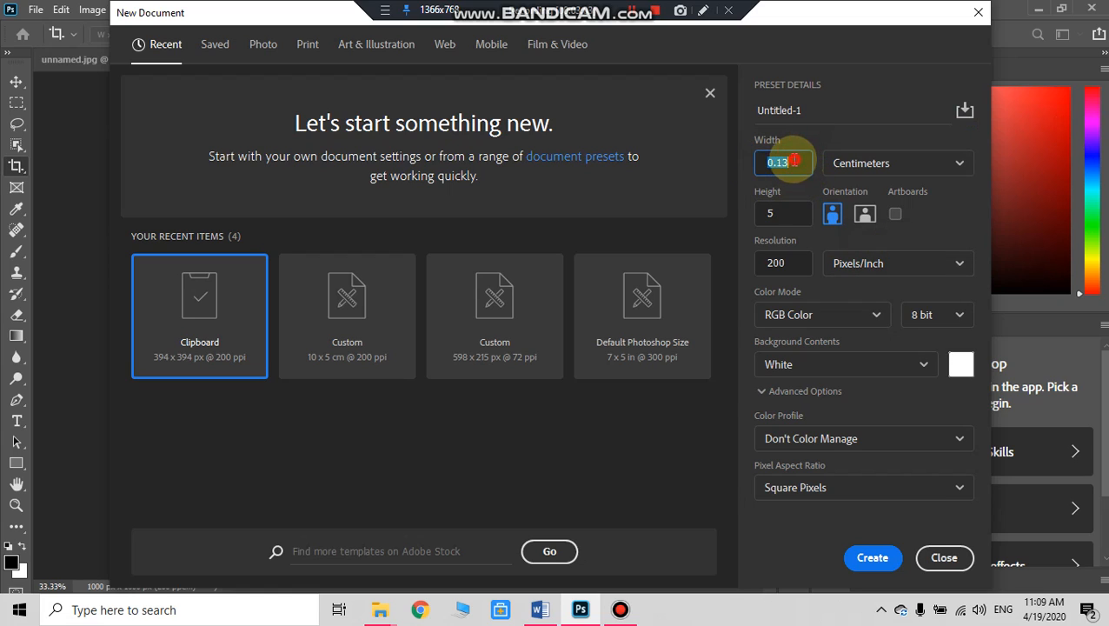
{"action": "type", "text": "10"}
{"action": "left_click", "coordinate": [863, 217]}
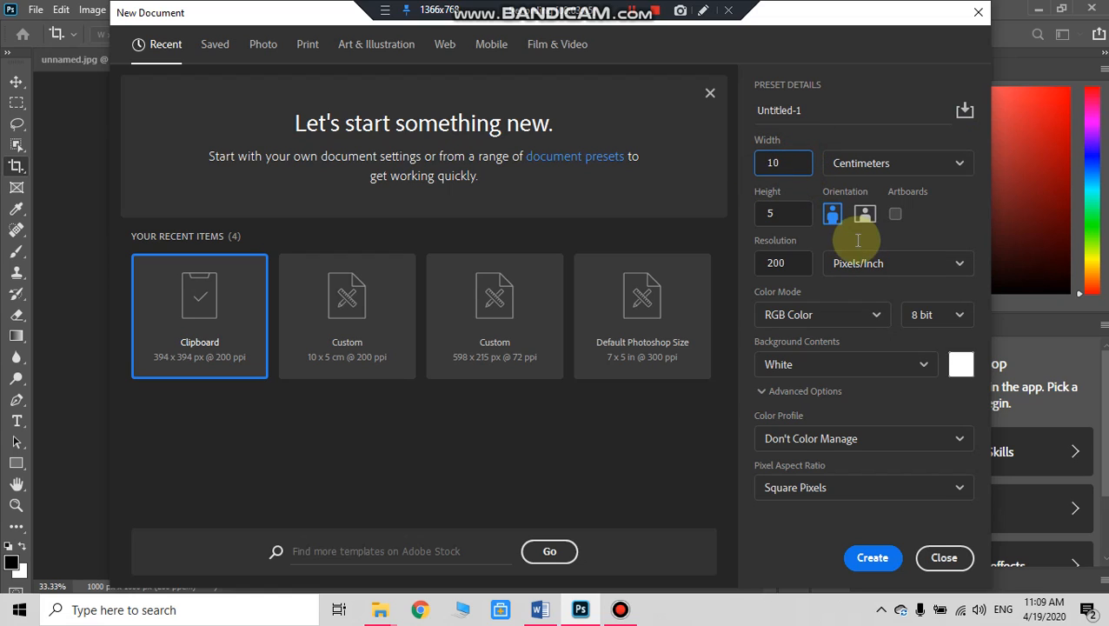
{"action": "left_click", "coordinate": [774, 208]}
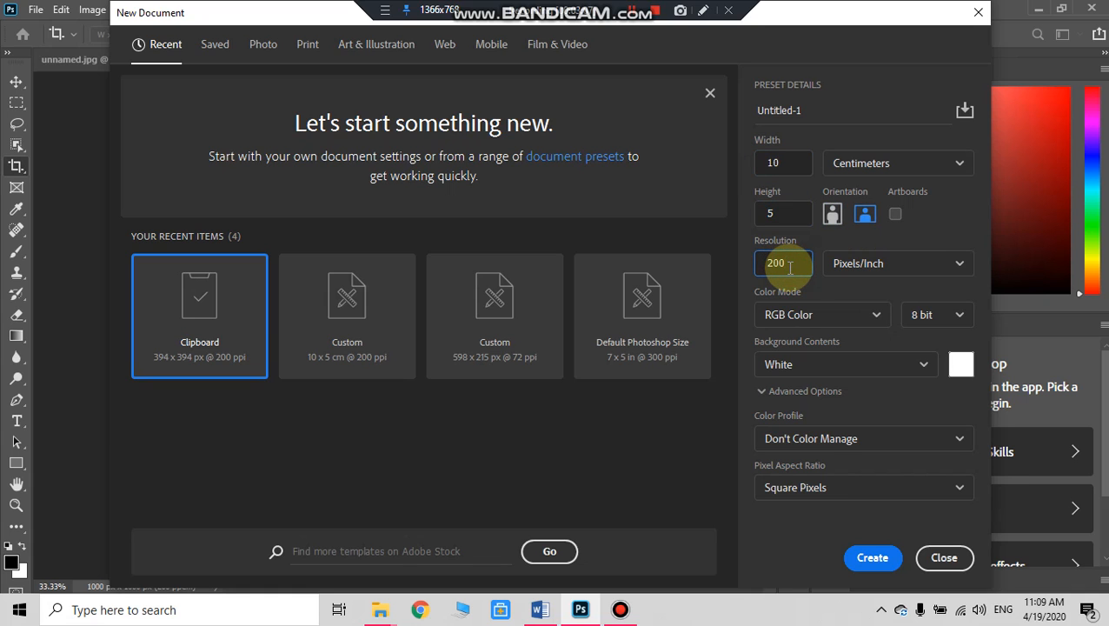
{"action": "left_click", "coordinate": [872, 558]}
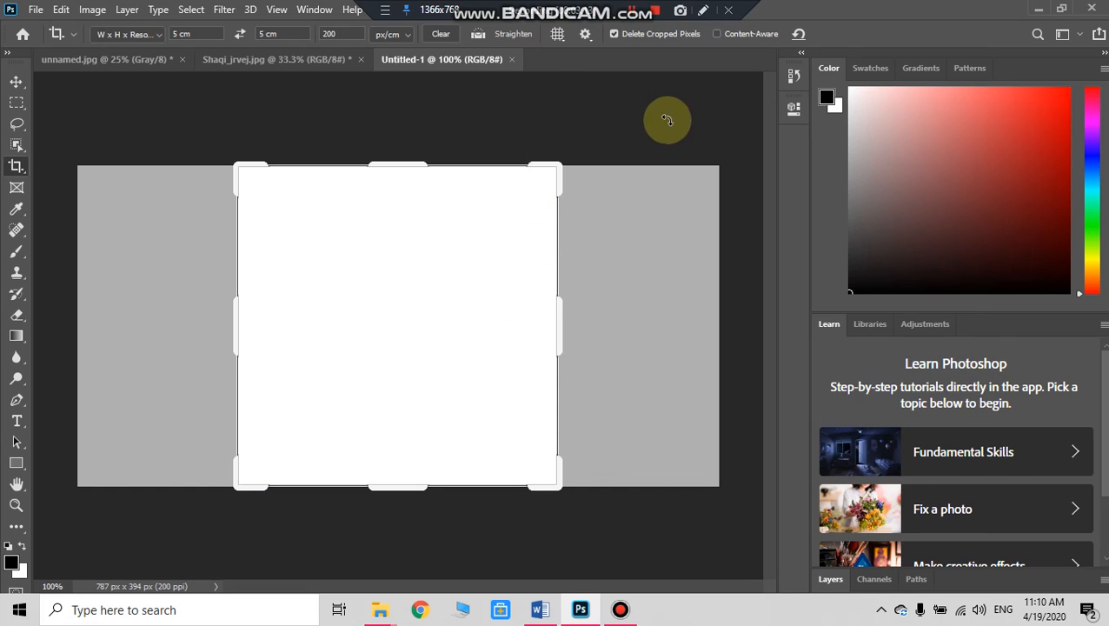
{"action": "left_click", "coordinate": [16, 80]}
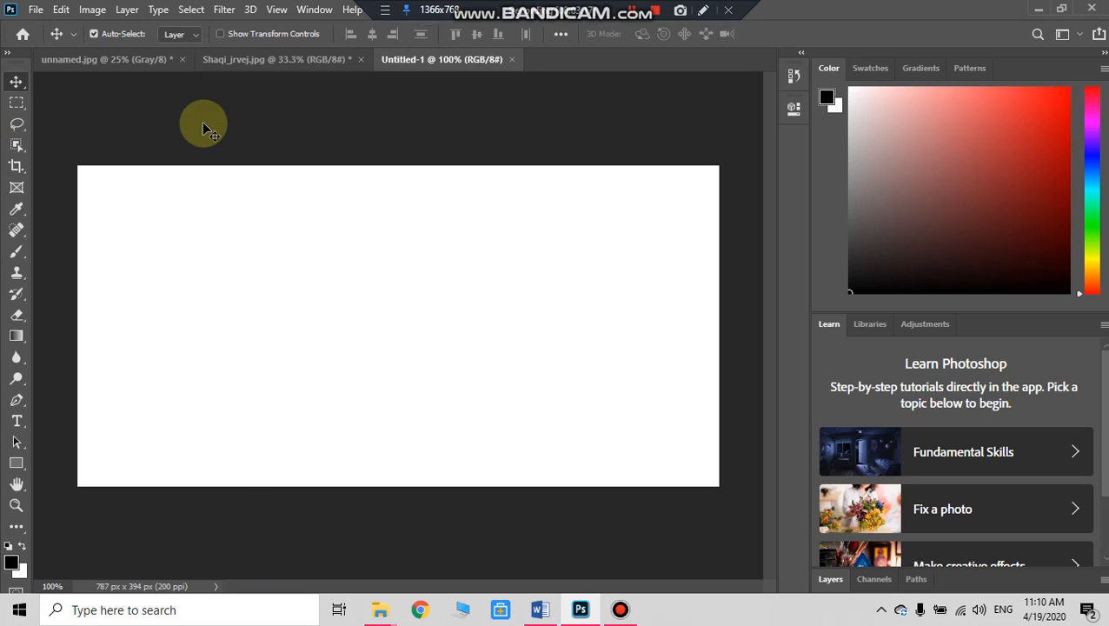
Step: Look through the grayscale unnamed image, the tinted Shaqi_jrvej image and the blank document in turn
{"action": "key", "text": "ctrl+Tab"}
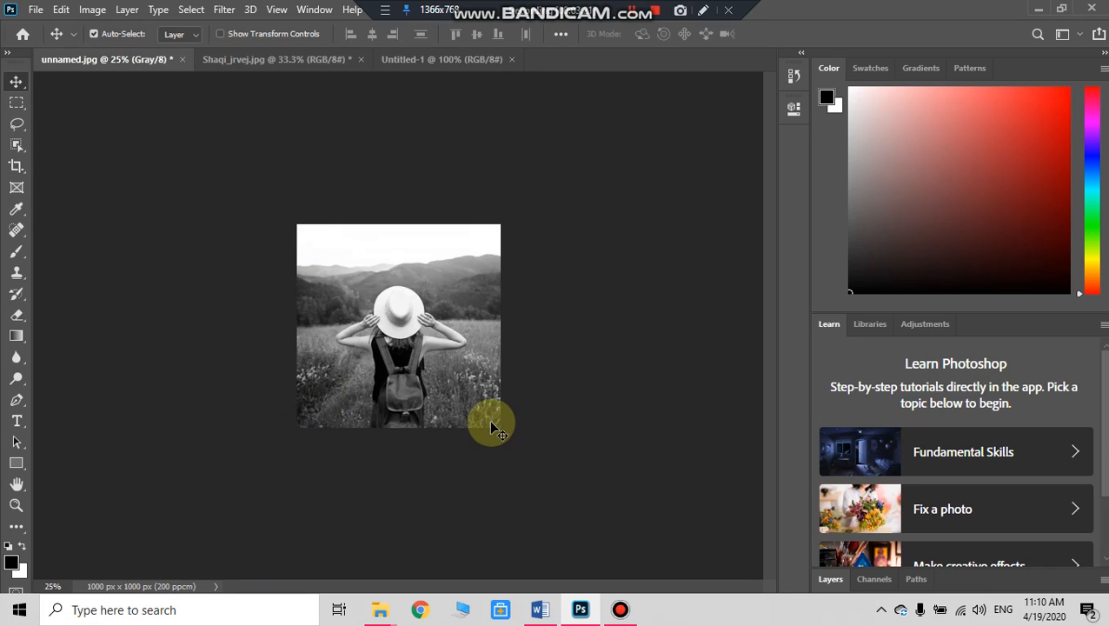
{"action": "key", "text": "ctrl+Tab"}
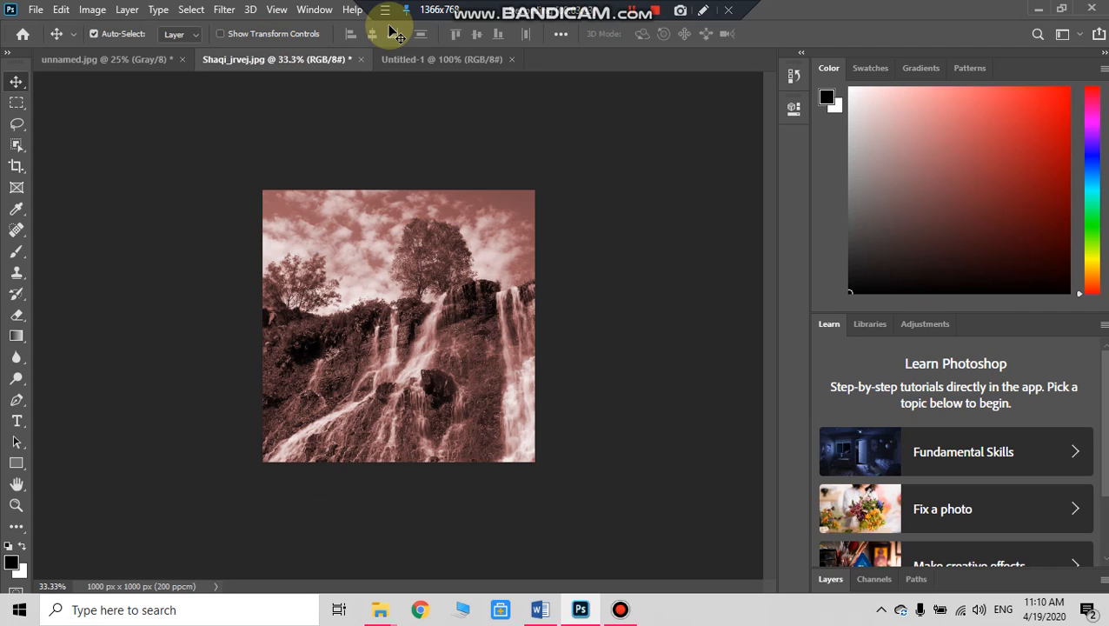
{"action": "key", "text": "ctrl+Tab"}
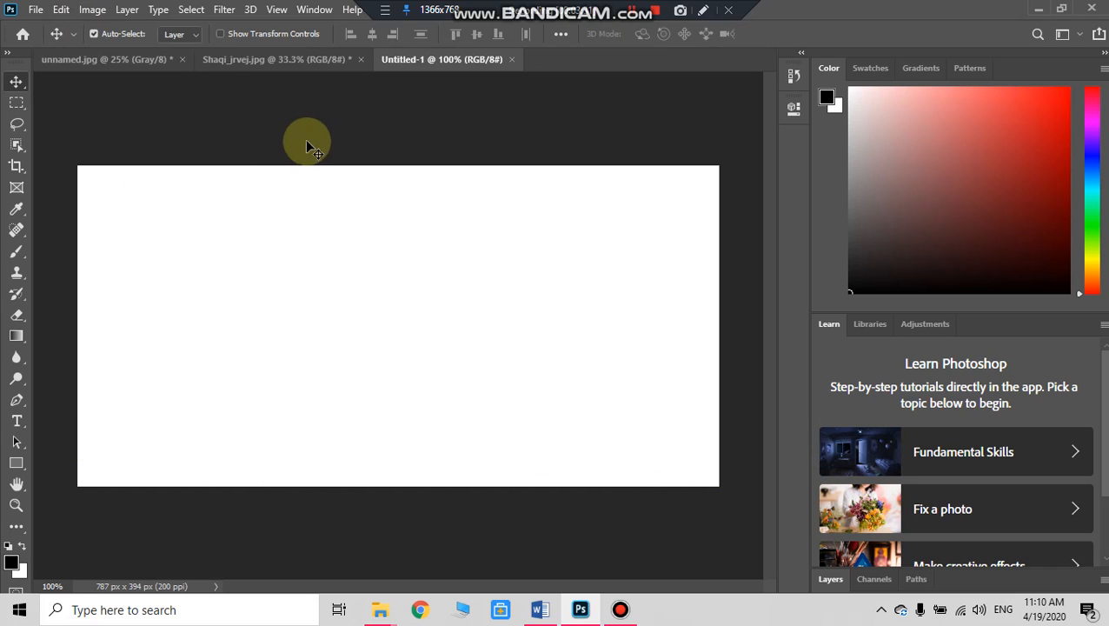
{"action": "left_click", "coordinate": [35, 10]}
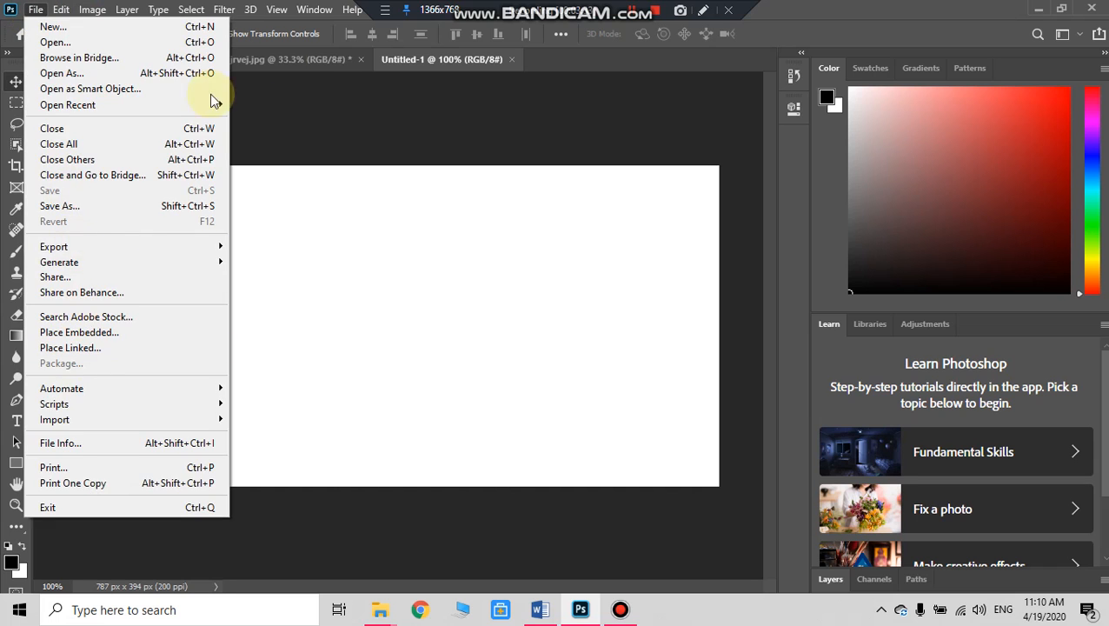
{"action": "left_click", "coordinate": [322, 106]}
Step: Save the grayscale unnamed image to the computer's Desktop as a JPEG named sffasaf at quality 8, suppressing the save-location prompt for future saves
{"action": "left_click", "coordinate": [113, 63]}
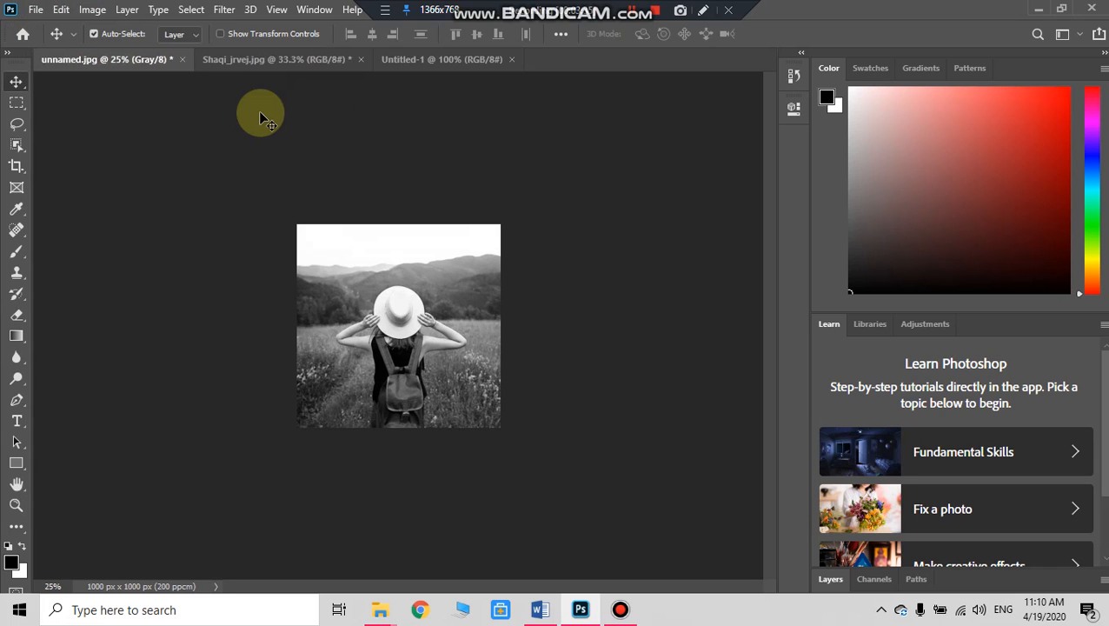
{"action": "left_click", "coordinate": [35, 11]}
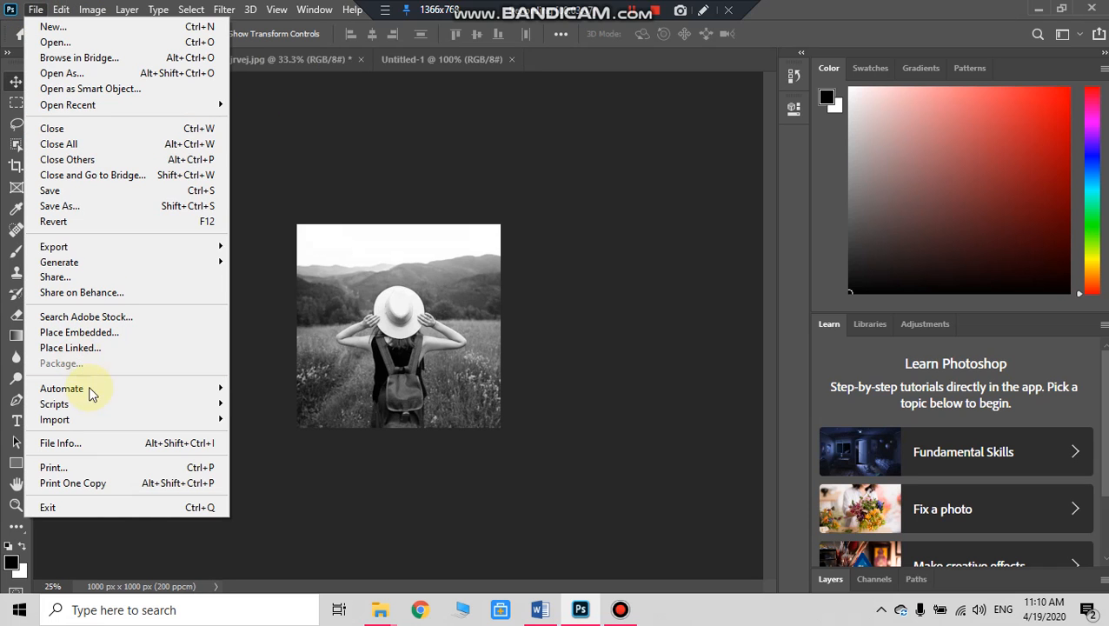
{"action": "left_click", "coordinate": [48, 206]}
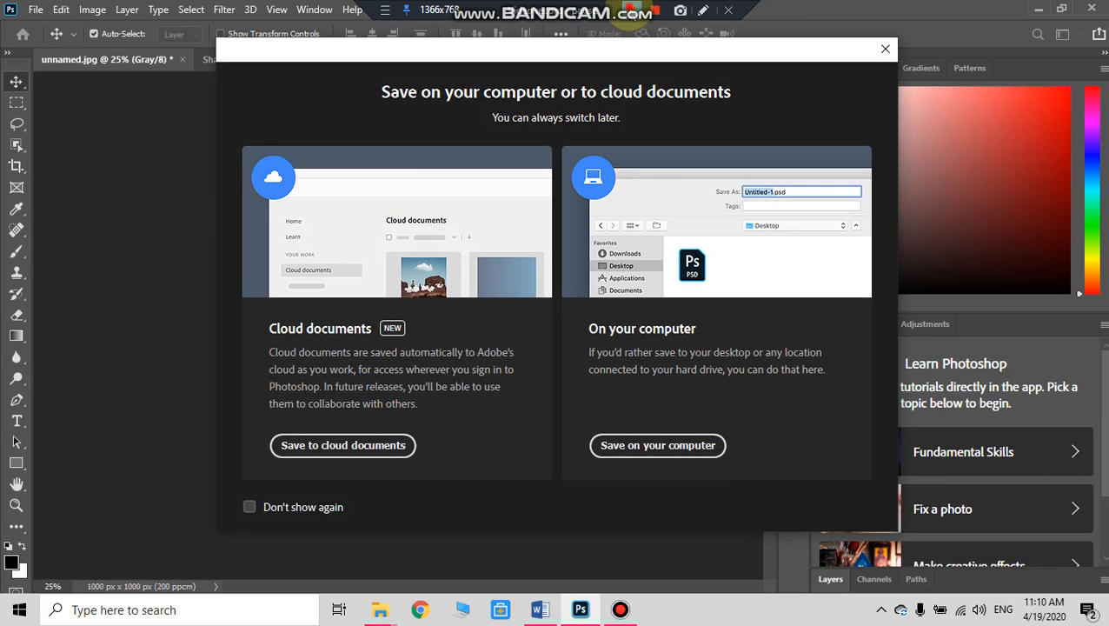
{"action": "left_click", "coordinate": [654, 448]}
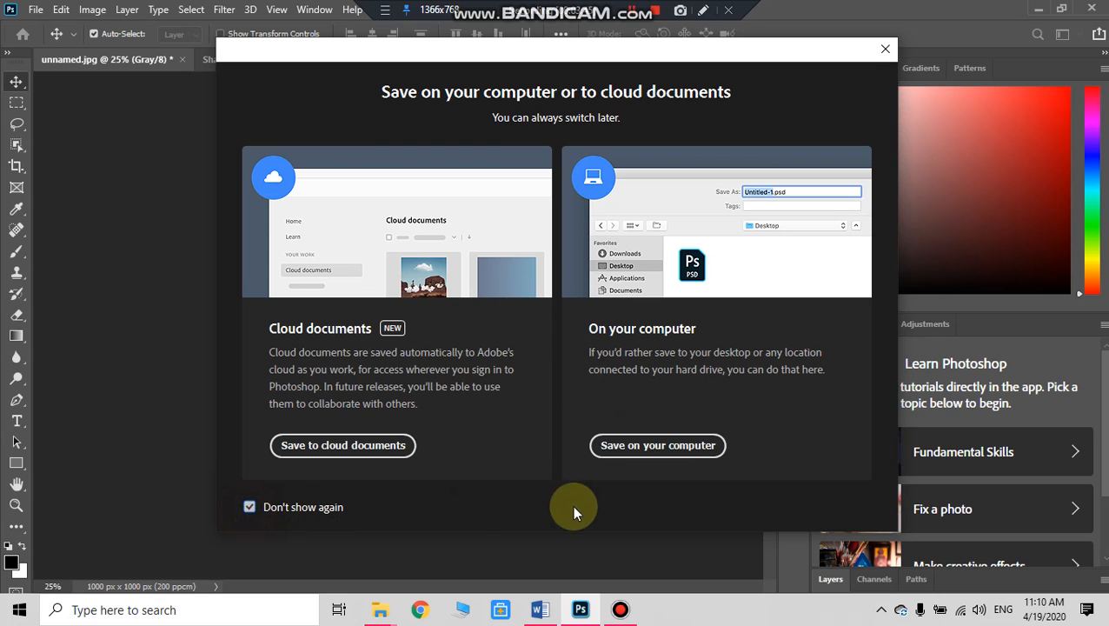
{"action": "left_click", "coordinate": [626, 446]}
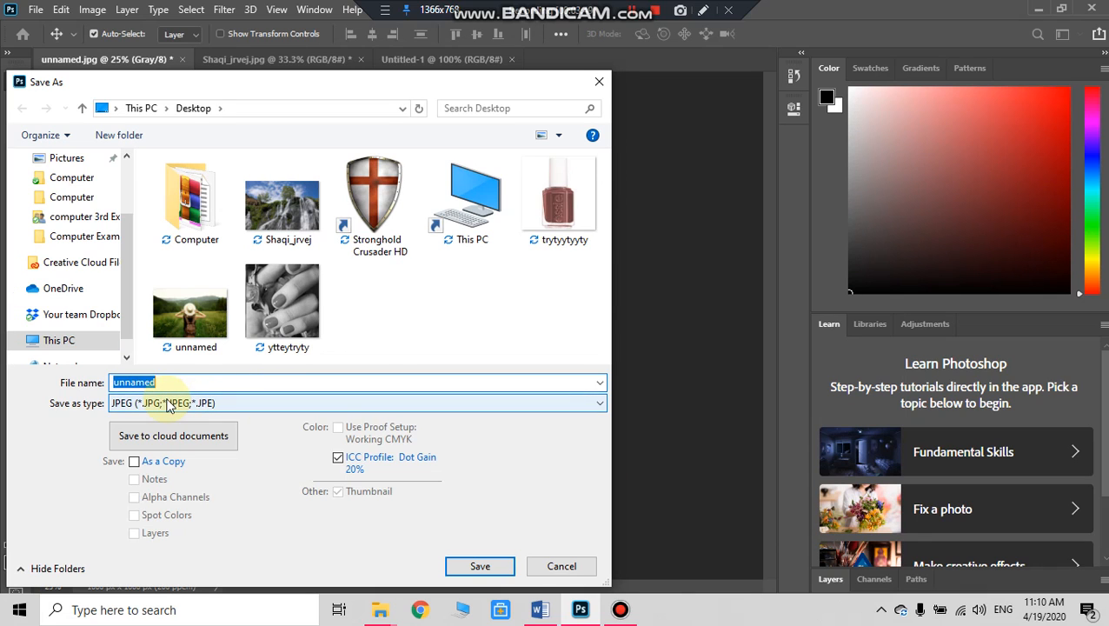
{"action": "left_click", "coordinate": [171, 404]}
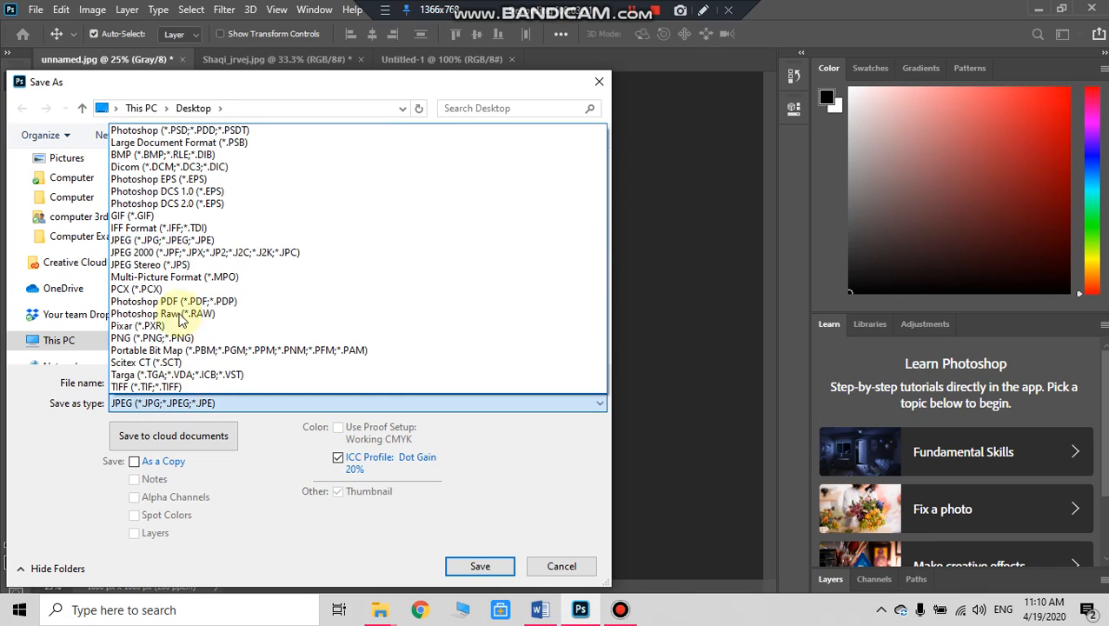
{"action": "left_click", "coordinate": [140, 240]}
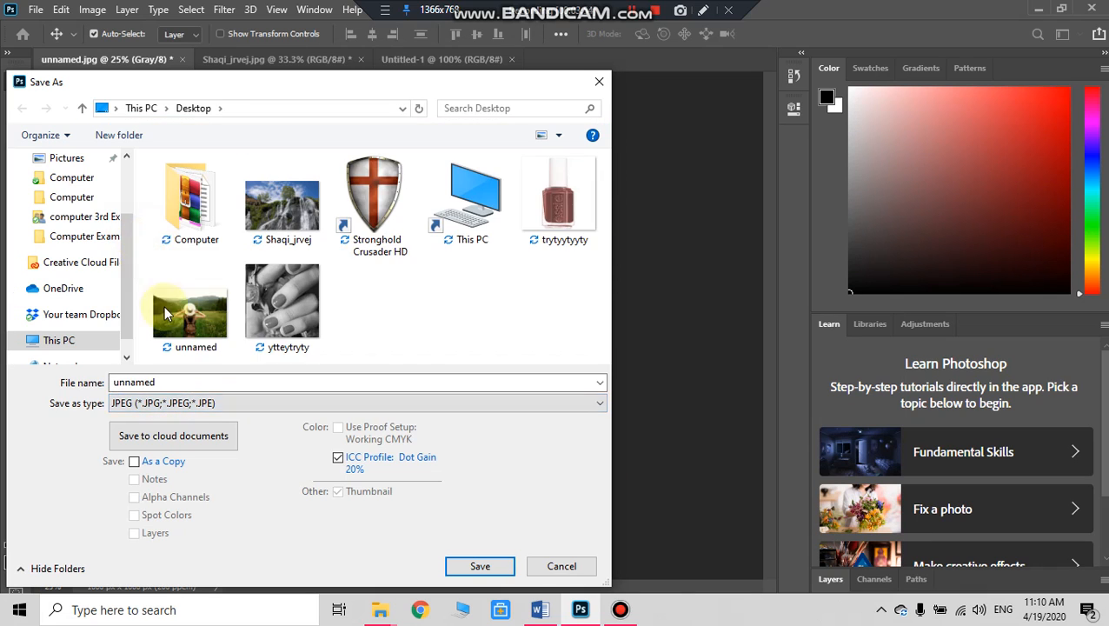
{"action": "double_click", "coordinate": [176, 383]}
{"action": "type", "text": "sffasaf"}
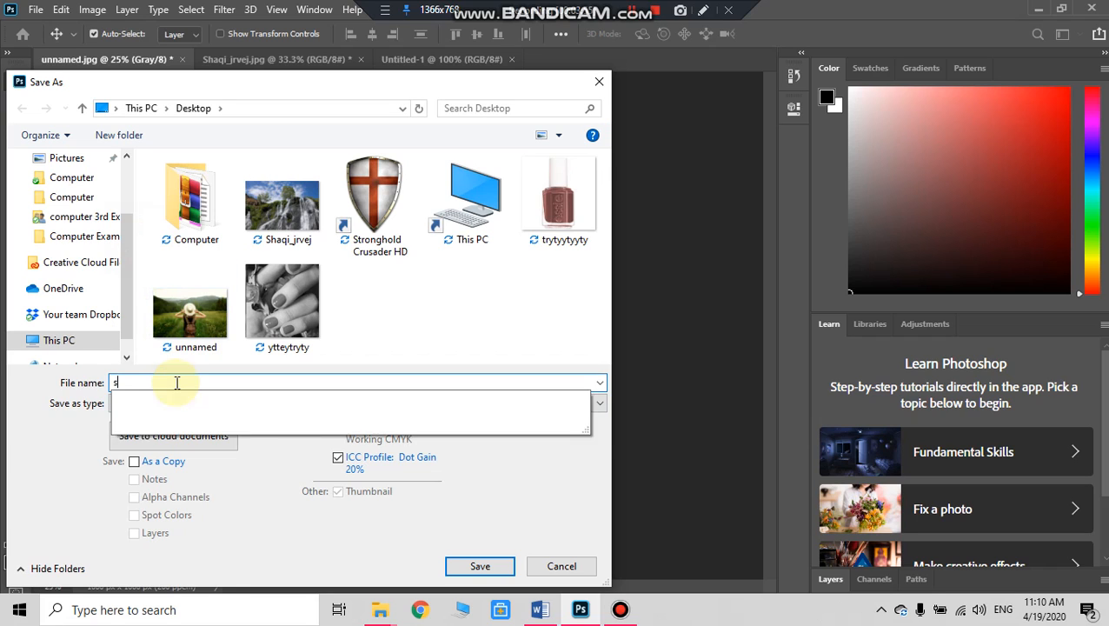
{"action": "left_click", "coordinate": [476, 566]}
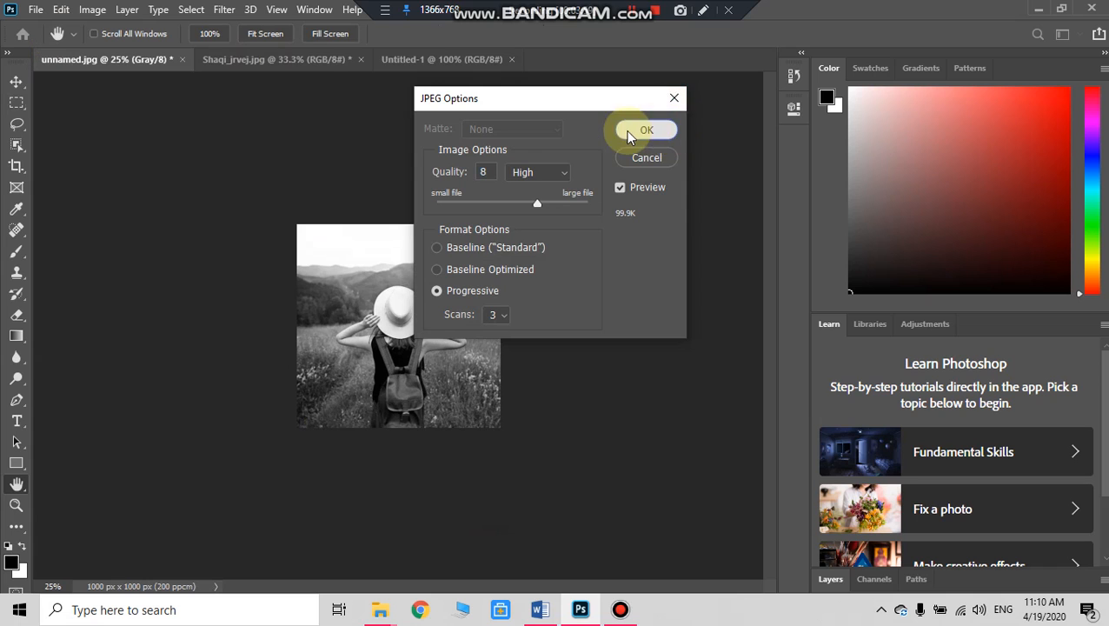
{"action": "left_click", "coordinate": [646, 130]}
Step: Save the tinted Shaqi_jrvej image to the computer's Desktop as a JPEG named sdafasf at quality 8
{"action": "left_click", "coordinate": [277, 59]}
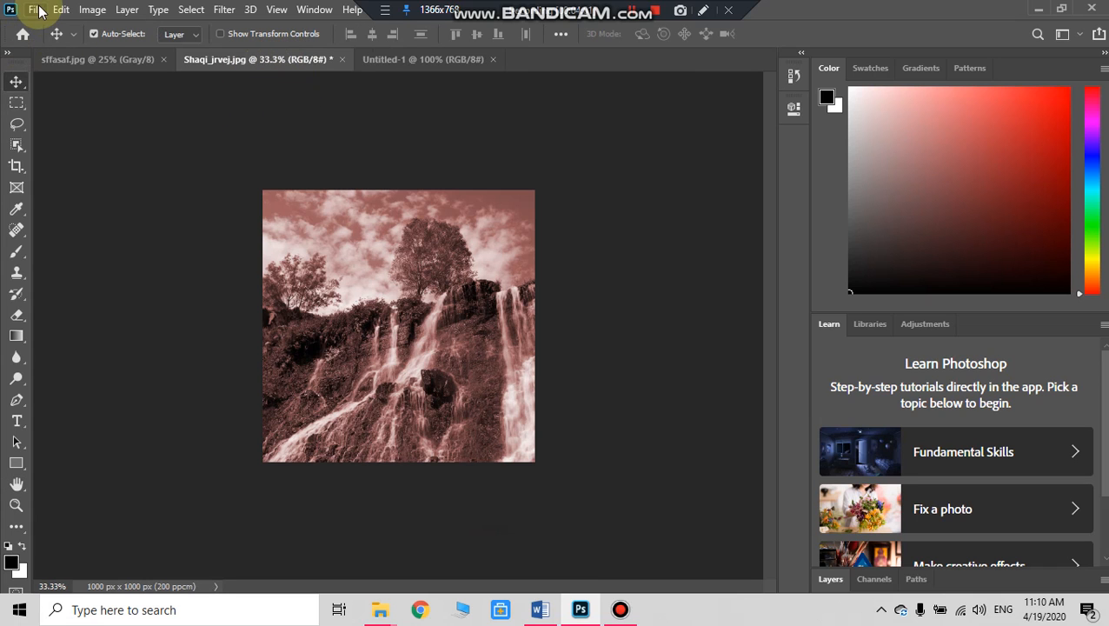
{"action": "left_click", "coordinate": [35, 10]}
{"action": "left_click", "coordinate": [87, 205]}
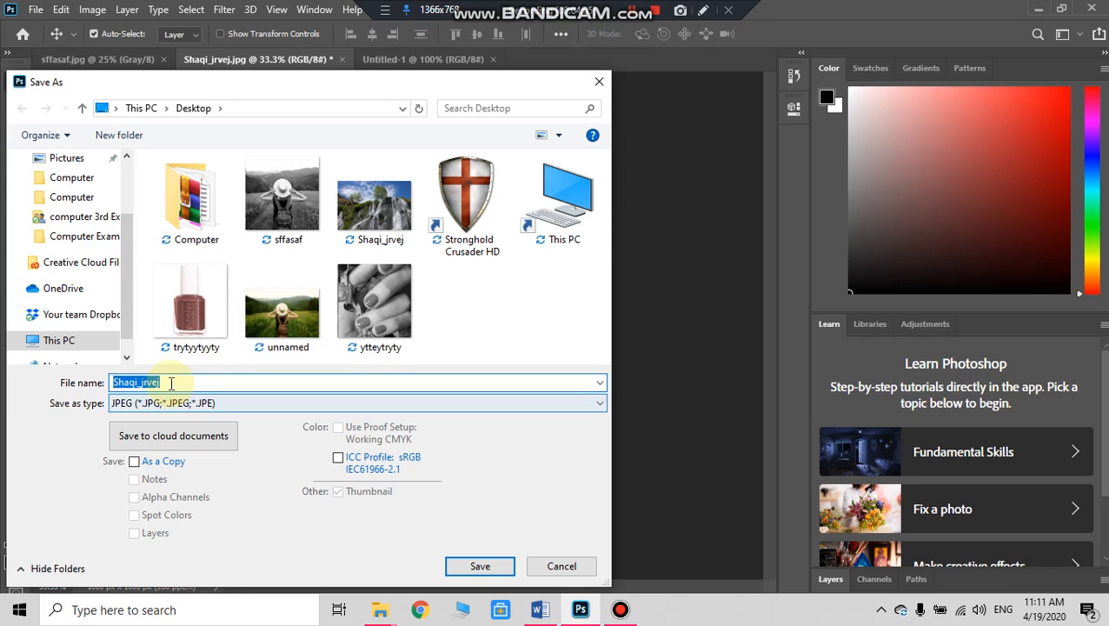
{"action": "left_click", "coordinate": [171, 383]}
{"action": "double_click", "coordinate": [165, 384]}
{"action": "type", "text": "sdafasf"}
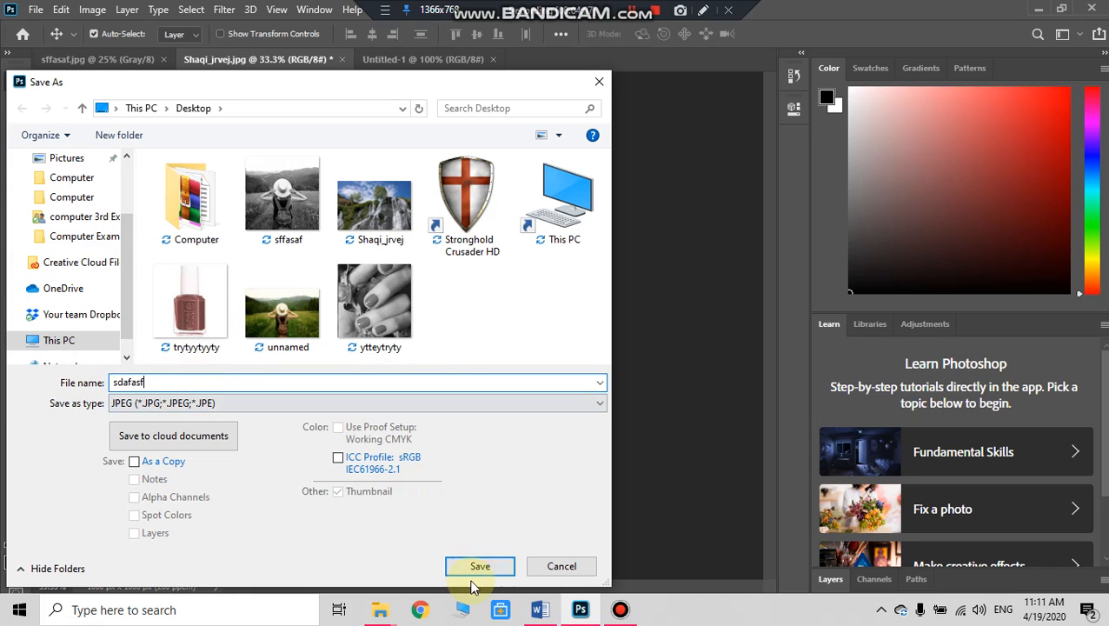
{"action": "left_click", "coordinate": [478, 568]}
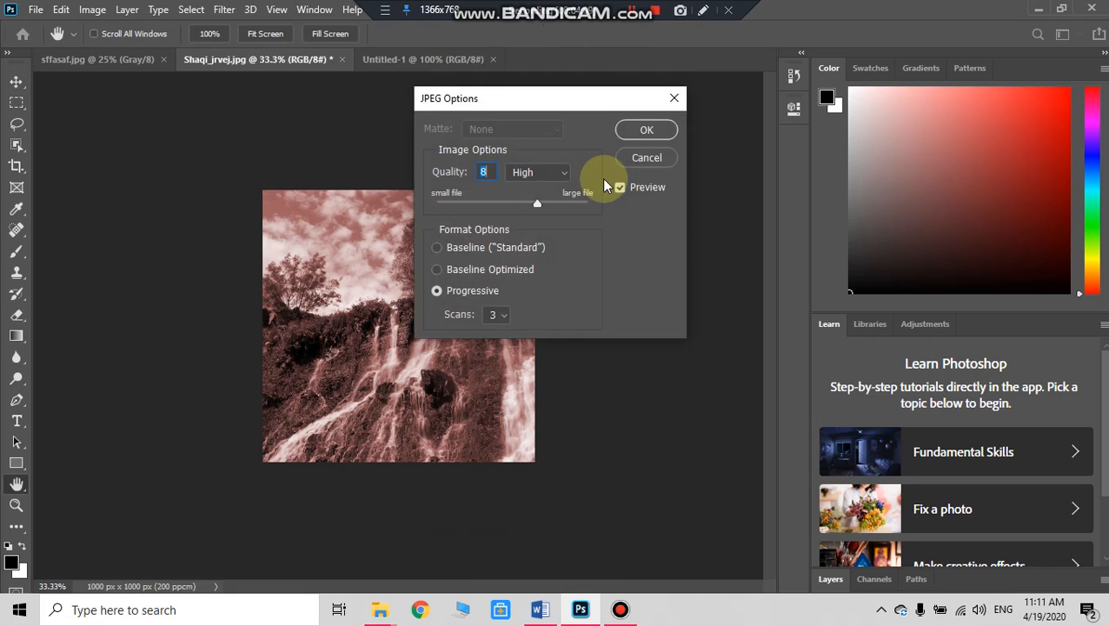
{"action": "left_click", "coordinate": [646, 129]}
Step: Place the sdafasf image from the Desktop as an embedded object in Untitled-1 and fit it over the left half of the canvas
{"action": "left_click", "coordinate": [401, 58]}
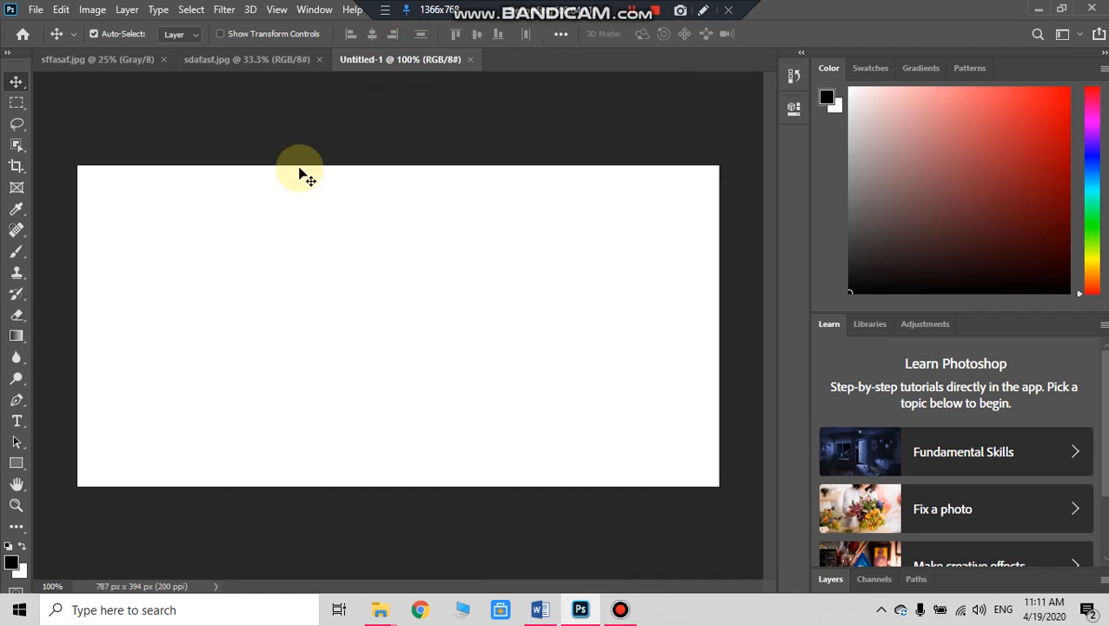
{"action": "left_click", "coordinate": [33, 9]}
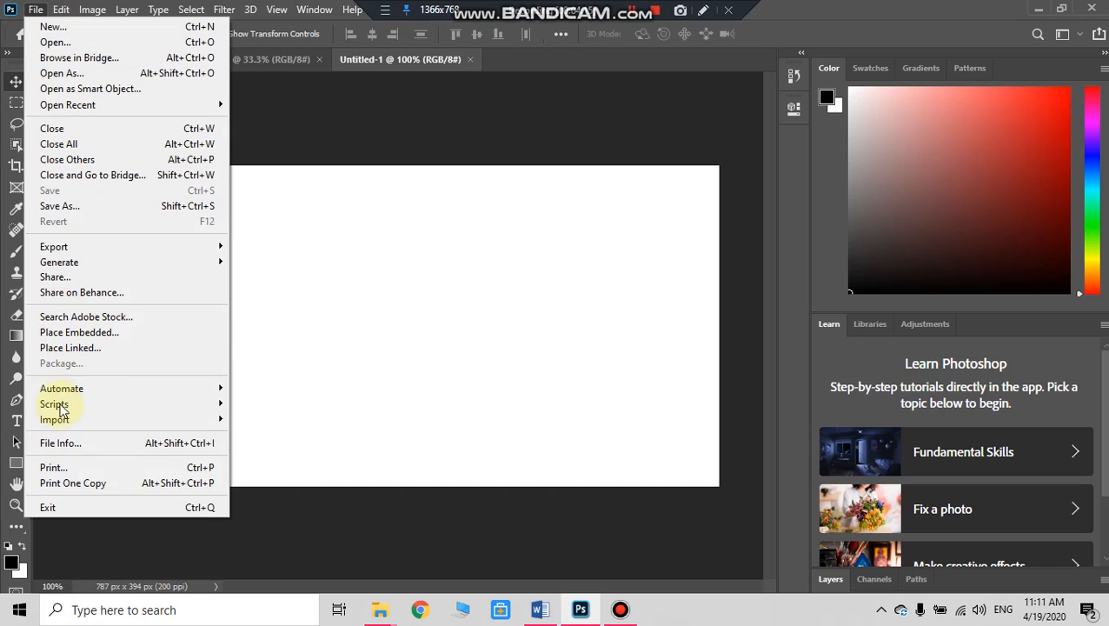
{"action": "left_click", "coordinate": [109, 334]}
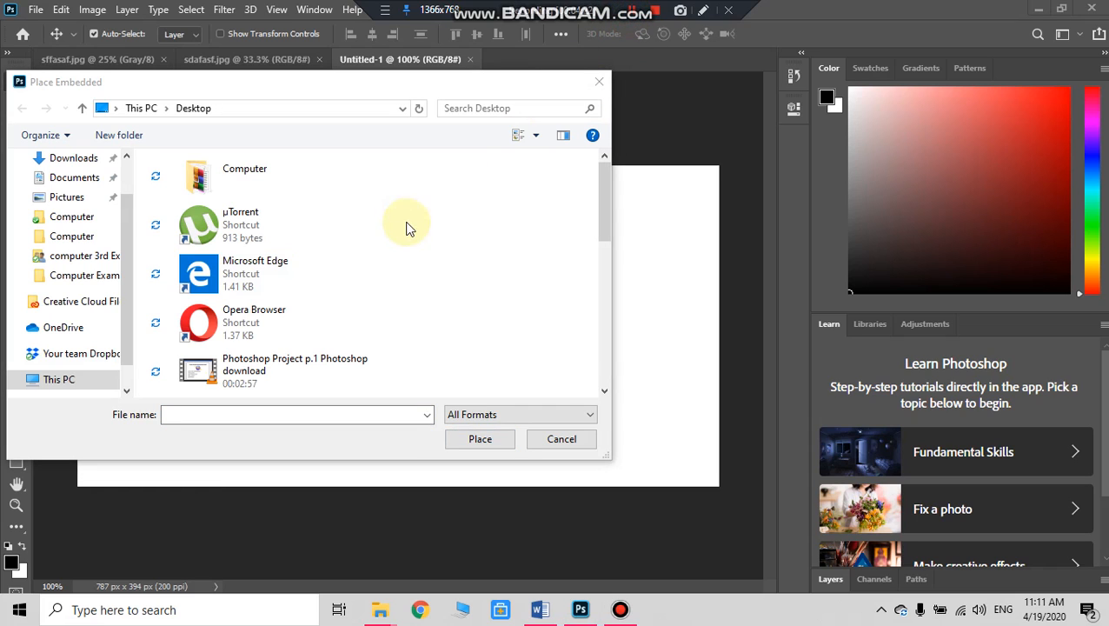
{"action": "left_click", "coordinate": [261, 269]}
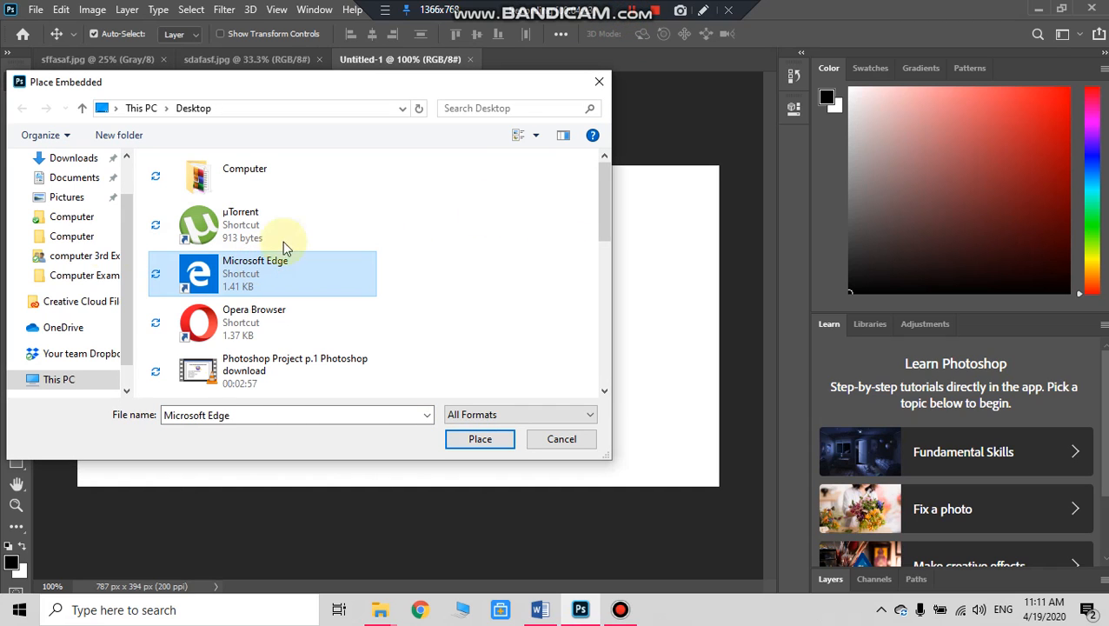
{"action": "scroll", "coordinate": [79, 295], "scroll_direction": "up", "scroll_amount": 1}
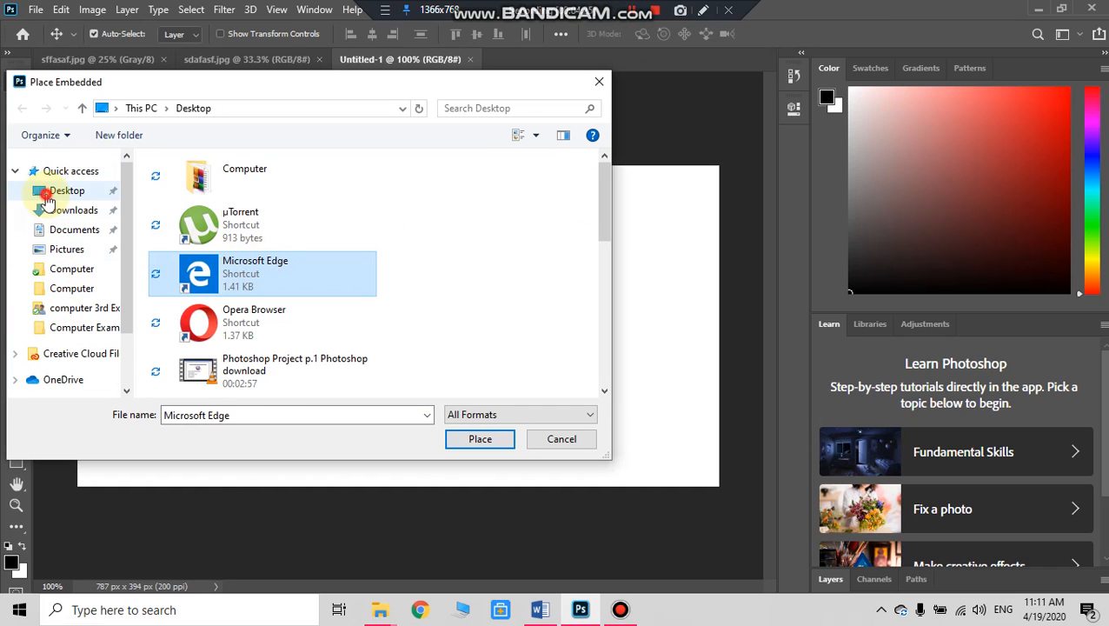
{"action": "left_click", "coordinate": [47, 189]}
{"action": "left_click_drag", "start_coordinate": [607, 202], "coordinate": [606, 243]}
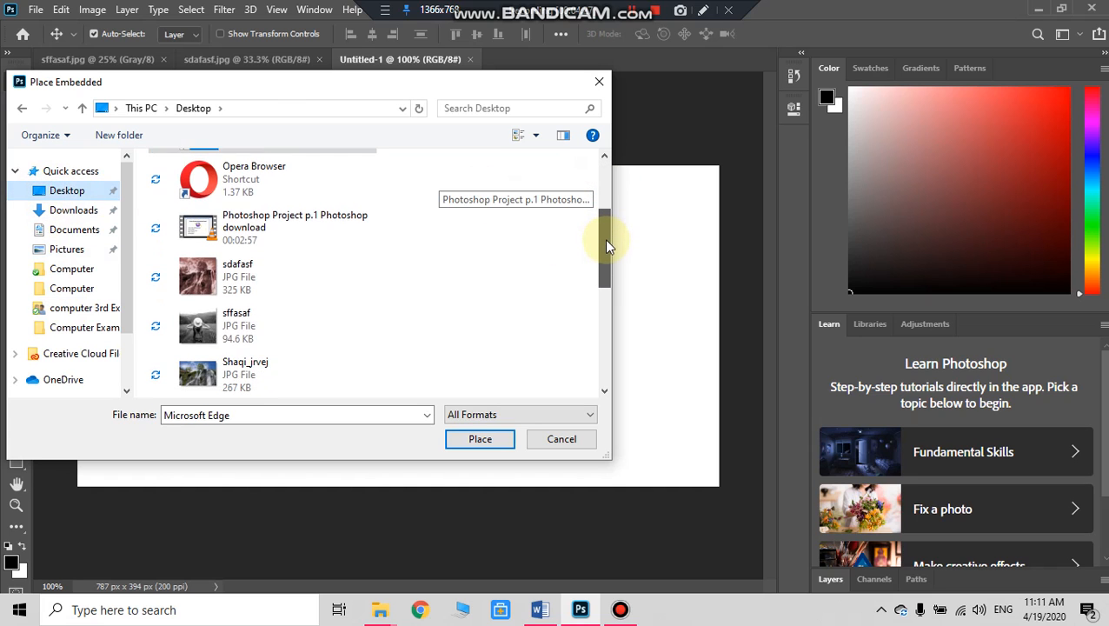
{"action": "left_click", "coordinate": [283, 263]}
{"action": "double_click", "coordinate": [283, 264]}
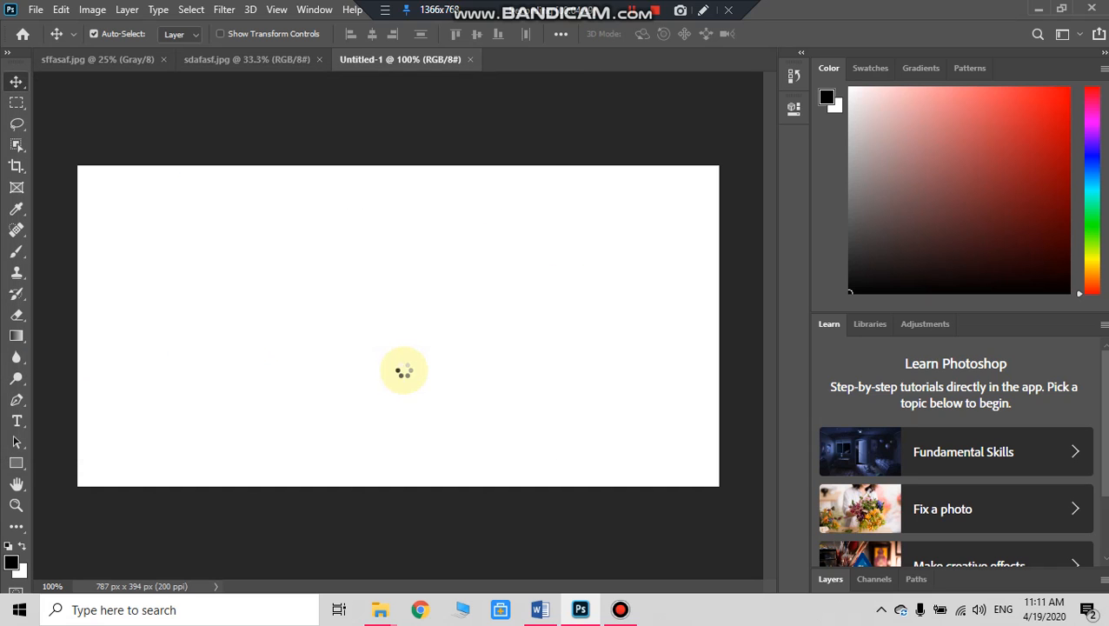
{"action": "left_click_drag", "start_coordinate": [414, 337], "coordinate": [275, 334]}
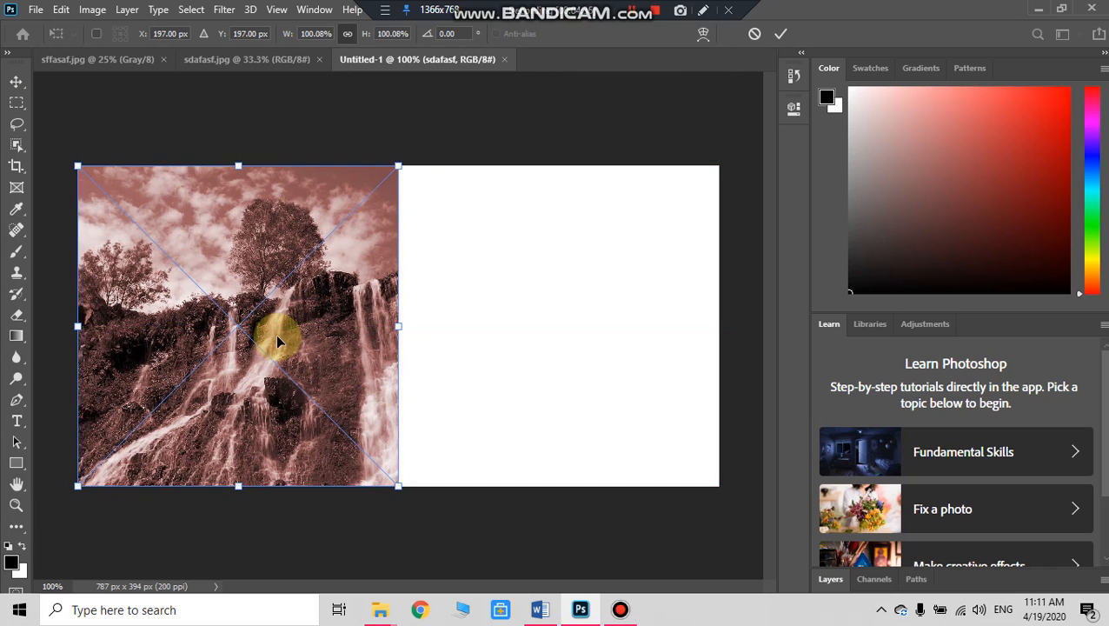
{"action": "left_click", "coordinate": [783, 34]}
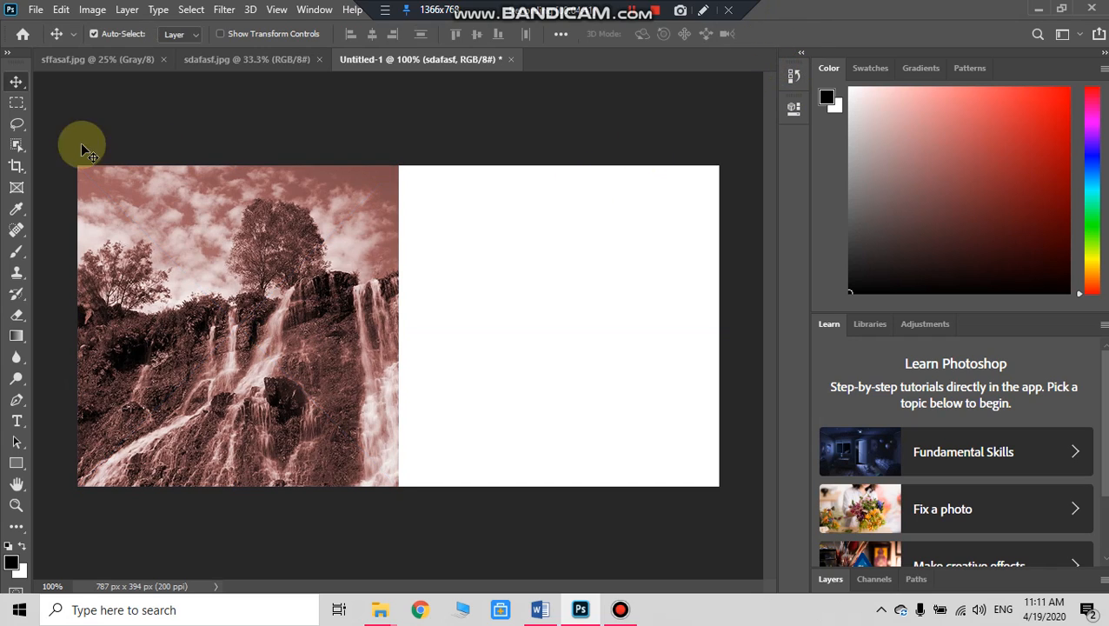
Step: Place the sffasaf image from the Desktop as an embedded object in Untitled-1 and fit it over the right half of the canvas
{"action": "left_click", "coordinate": [35, 12]}
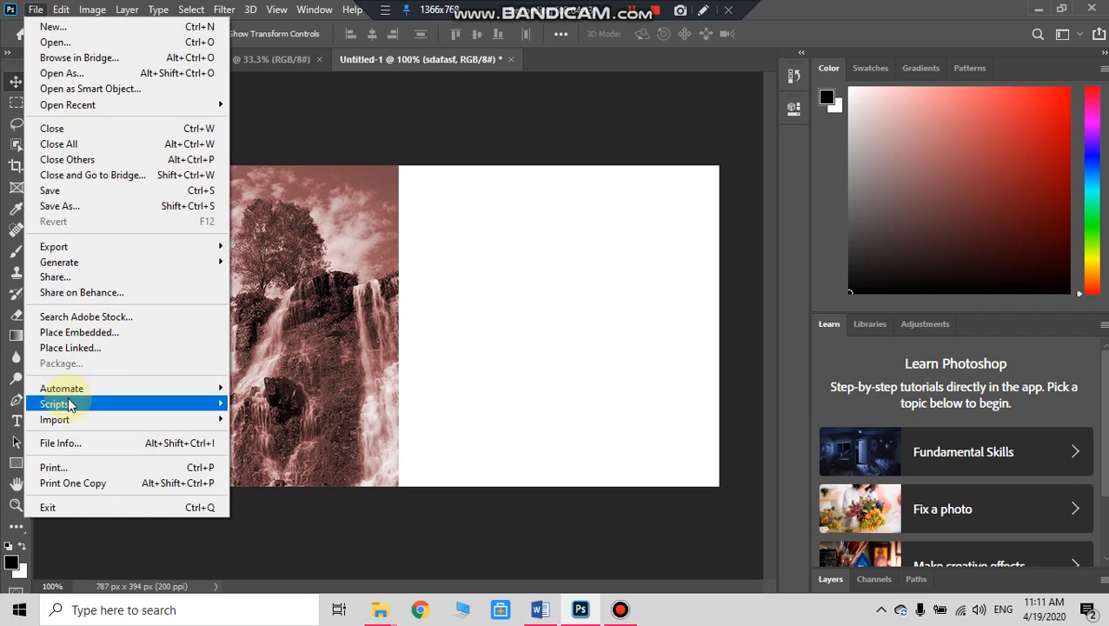
{"action": "left_click", "coordinate": [73, 332]}
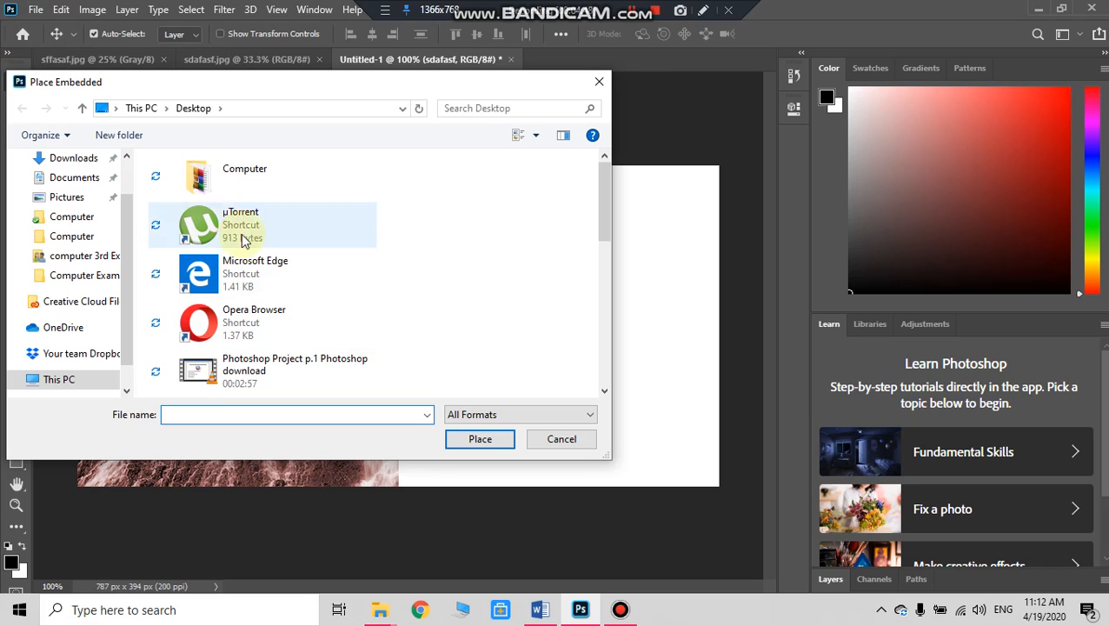
{"action": "left_click", "coordinate": [230, 318]}
{"action": "scroll", "coordinate": [78, 217], "scroll_direction": "up", "scroll_amount": 1}
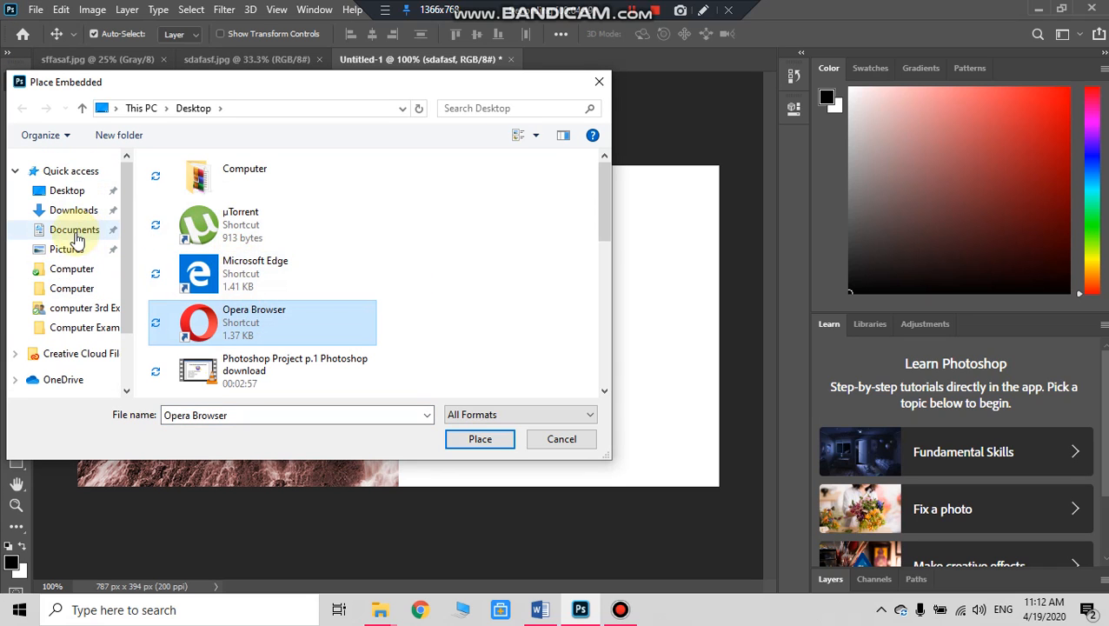
{"action": "left_click", "coordinate": [52, 192]}
{"action": "left_click", "coordinate": [252, 227]}
{"action": "scroll", "coordinate": [292, 284], "scroll_direction": "down", "scroll_amount": 10}
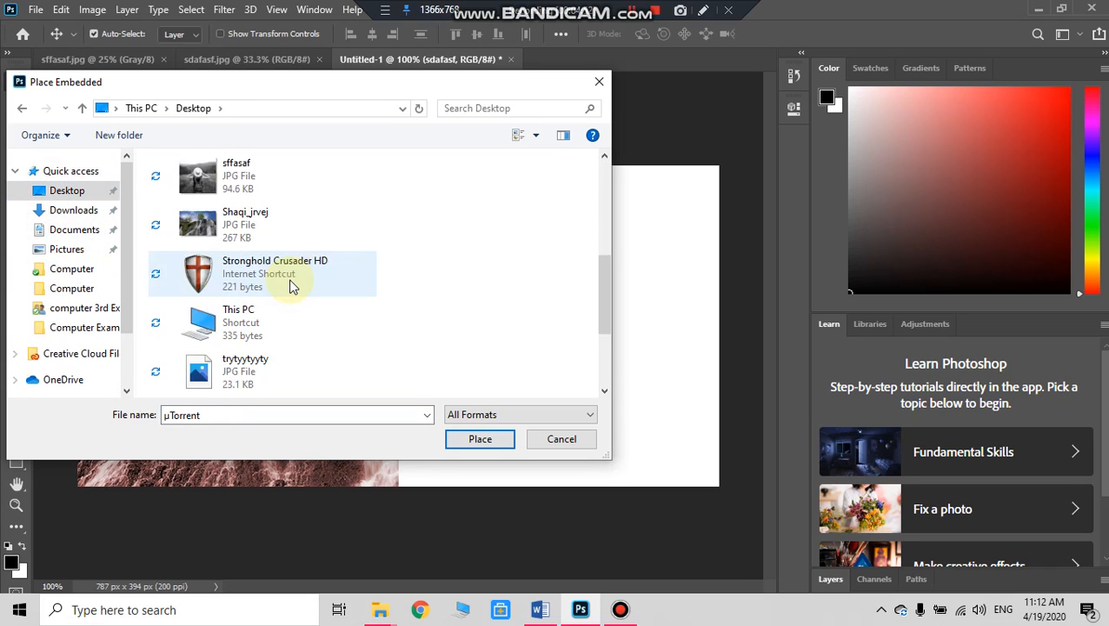
{"action": "left_click", "coordinate": [607, 363]}
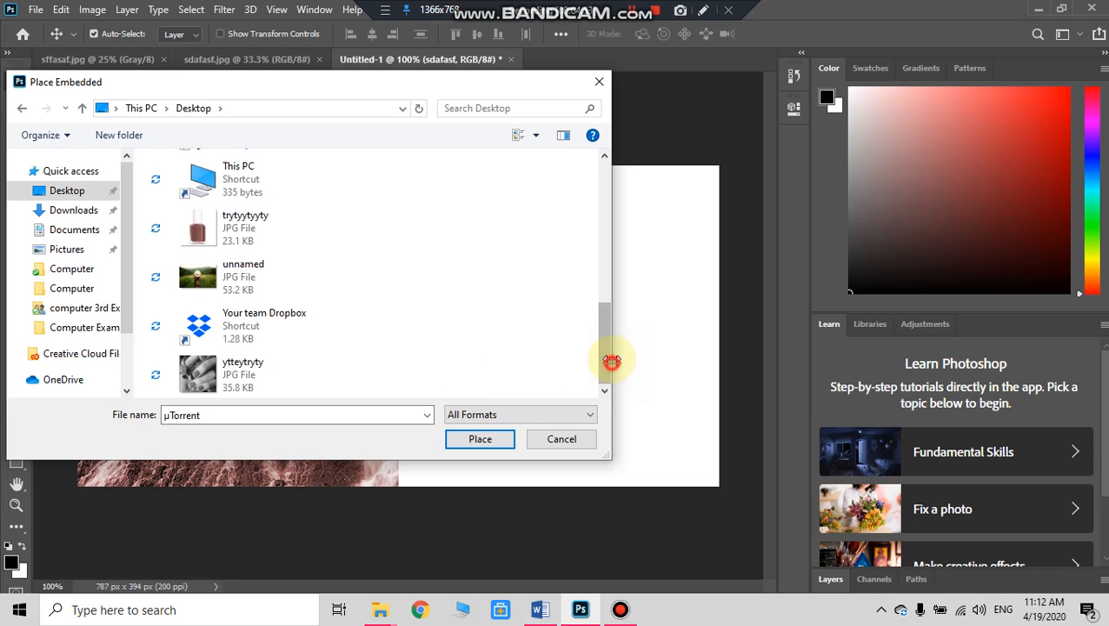
{"action": "left_click_drag", "start_coordinate": [597, 360], "coordinate": [610, 245]}
{"action": "left_click", "coordinate": [252, 285]}
{"action": "left_click", "coordinate": [479, 439]}
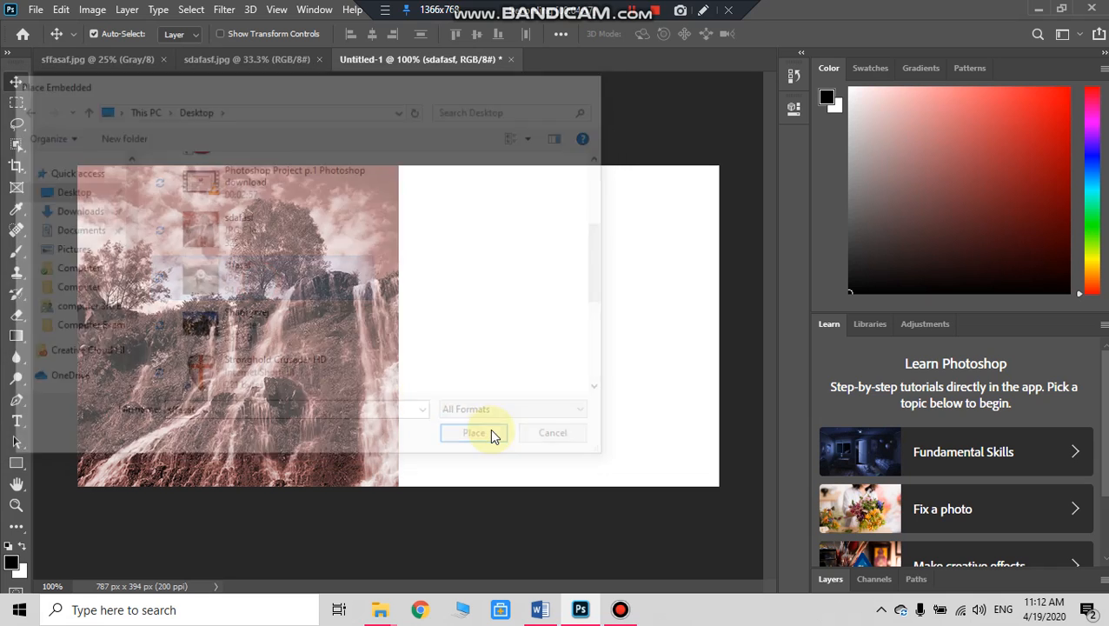
{"action": "left_click_drag", "start_coordinate": [391, 366], "coordinate": [552, 368]}
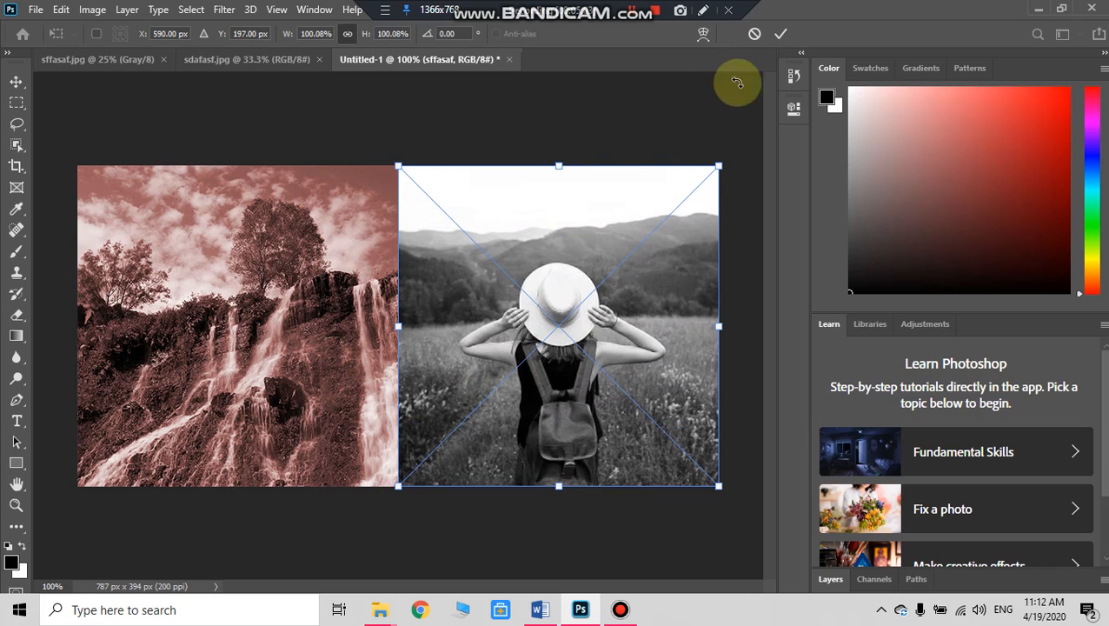
{"action": "left_click", "coordinate": [779, 35]}
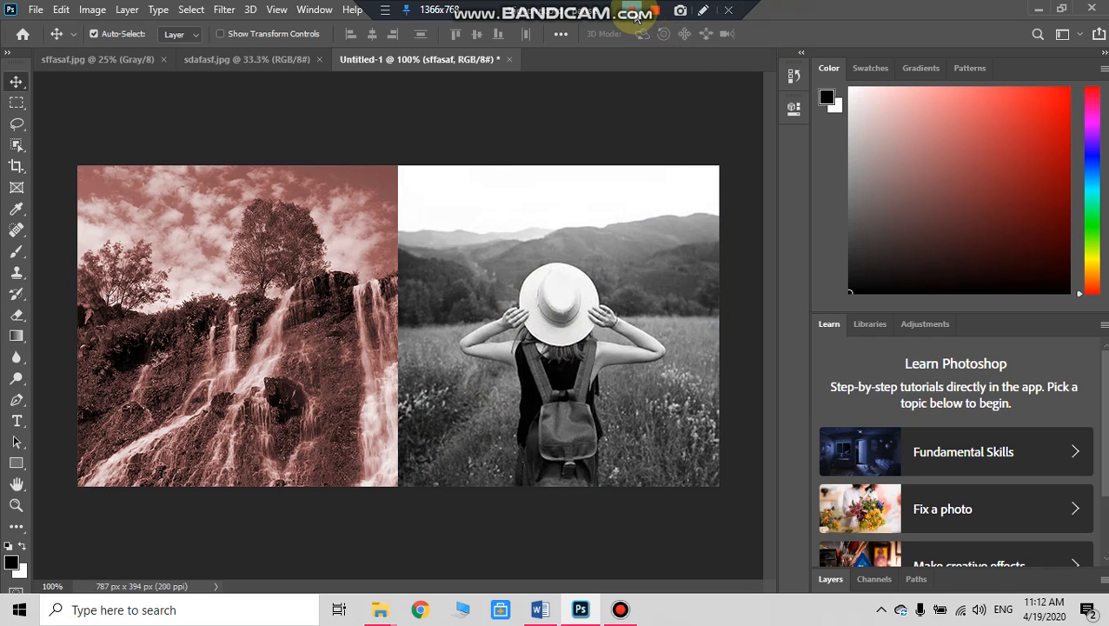
Step: Switch to the Word task sheet, review instructions 4 and 5, correct "wriet" to "write", and return to Photoshop
{"action": "left_click", "coordinate": [540, 609]}
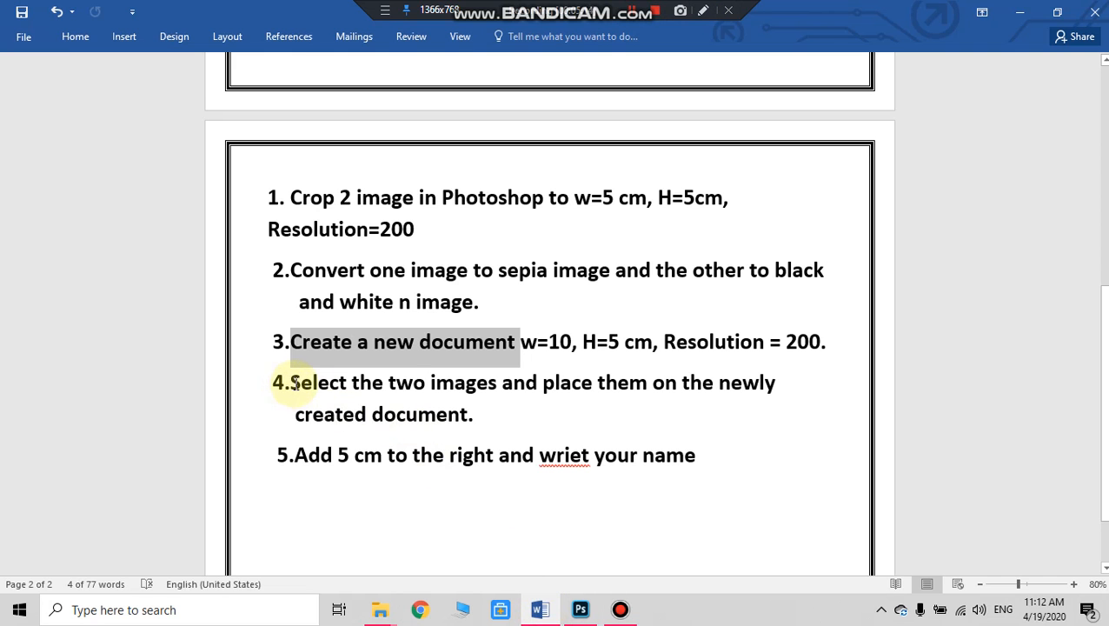
{"action": "left_click", "coordinate": [604, 414]}
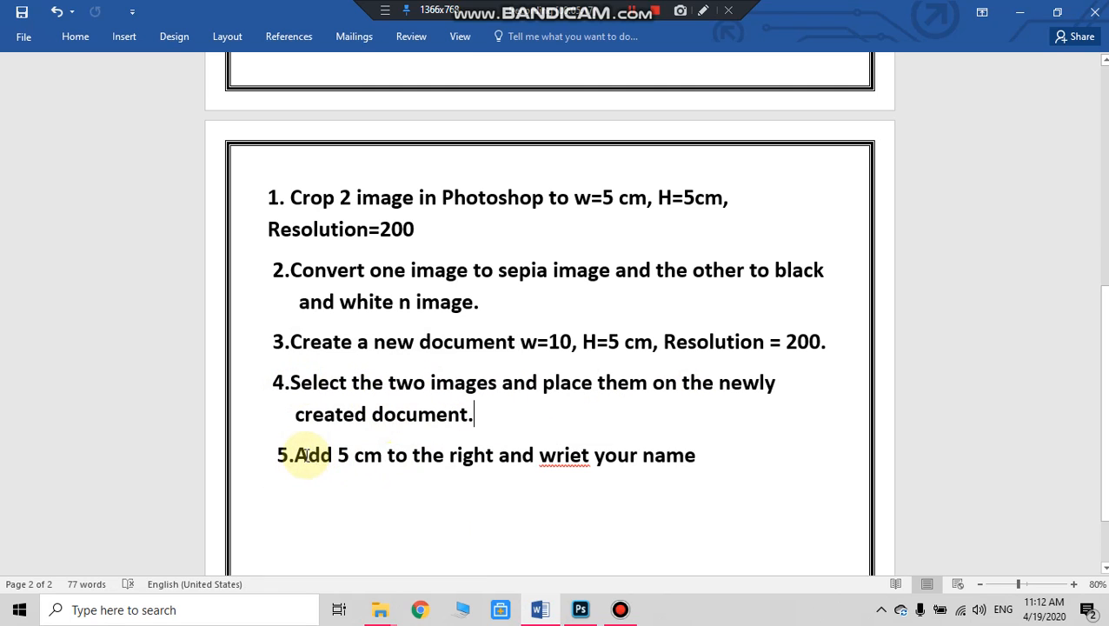
{"action": "left_click", "coordinate": [581, 457]}
{"action": "key", "text": "BackSpace"}
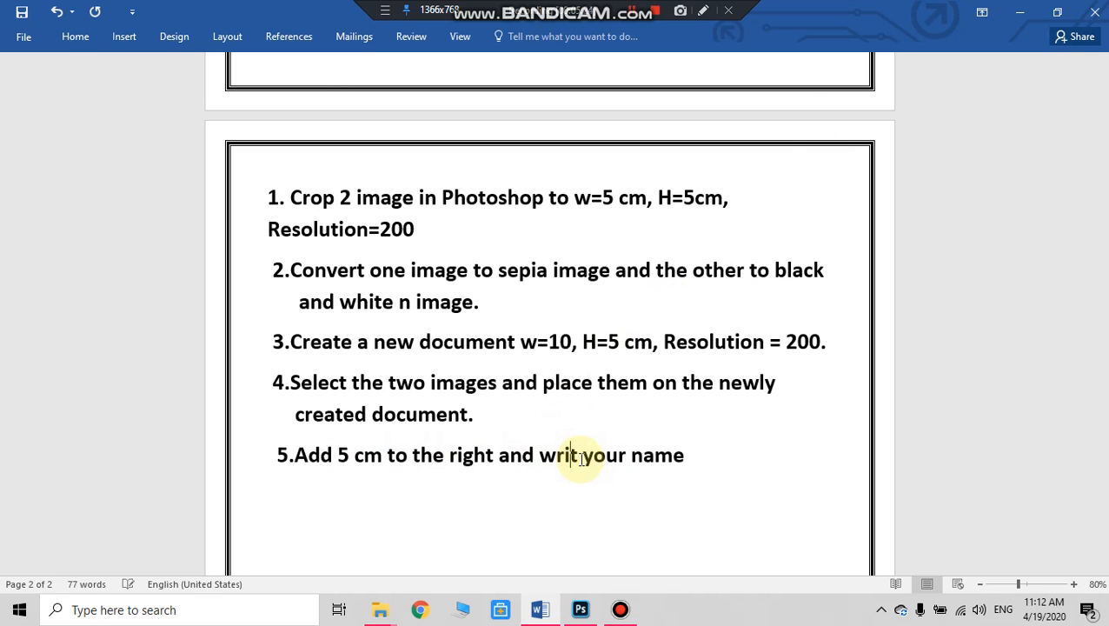
{"action": "type", "text": "e"}
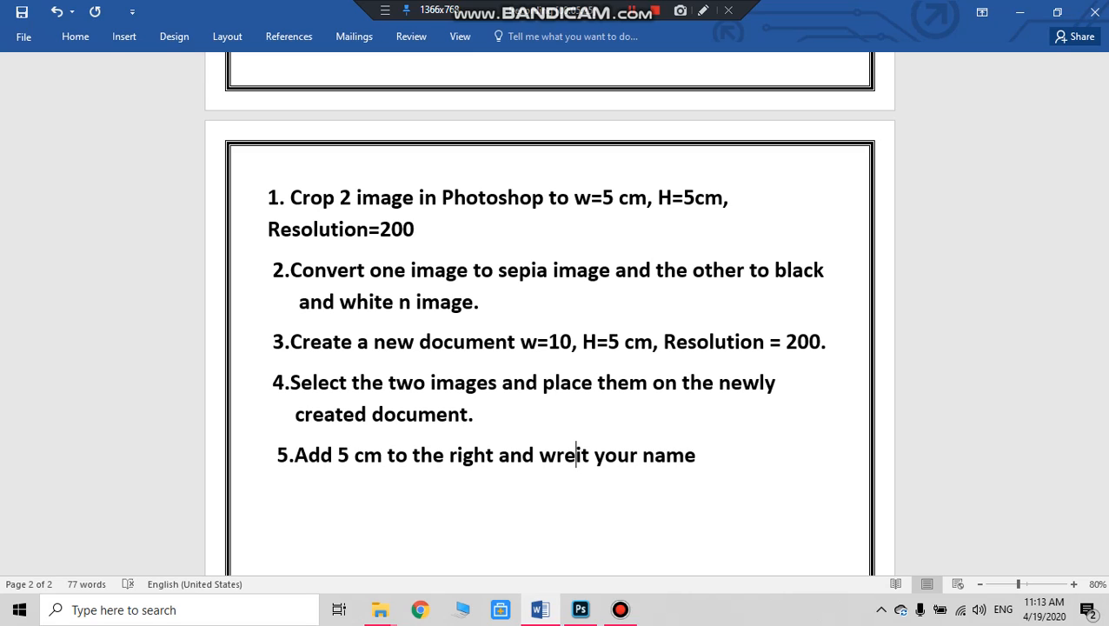
{"action": "key", "text": "BackSpace"}
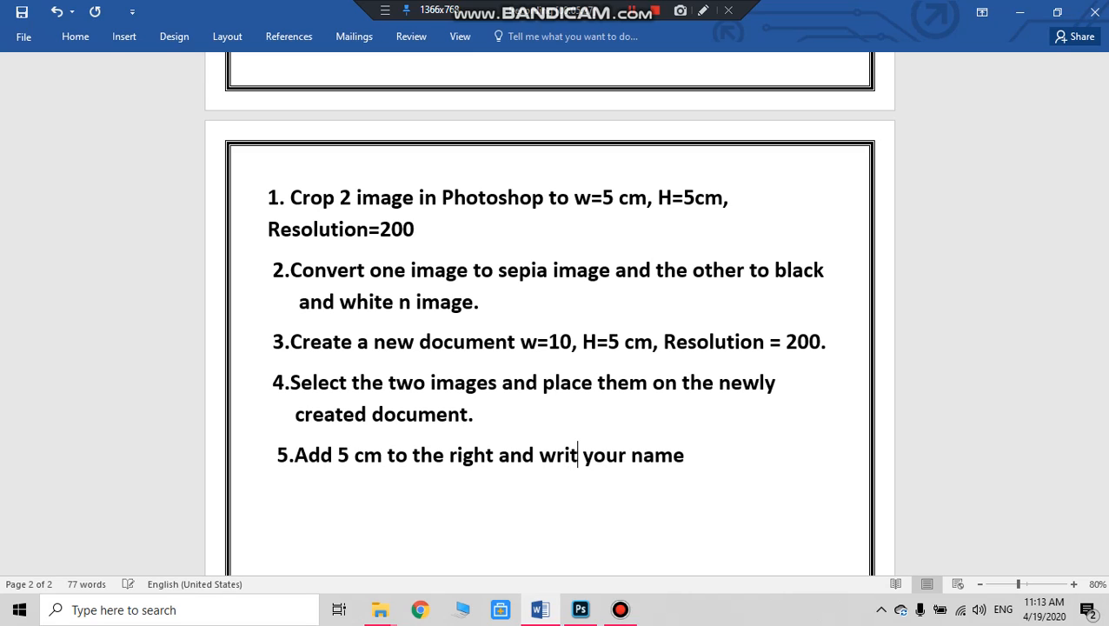
{"action": "left_click", "coordinate": [579, 455]}
{"action": "type", "text": "e"}
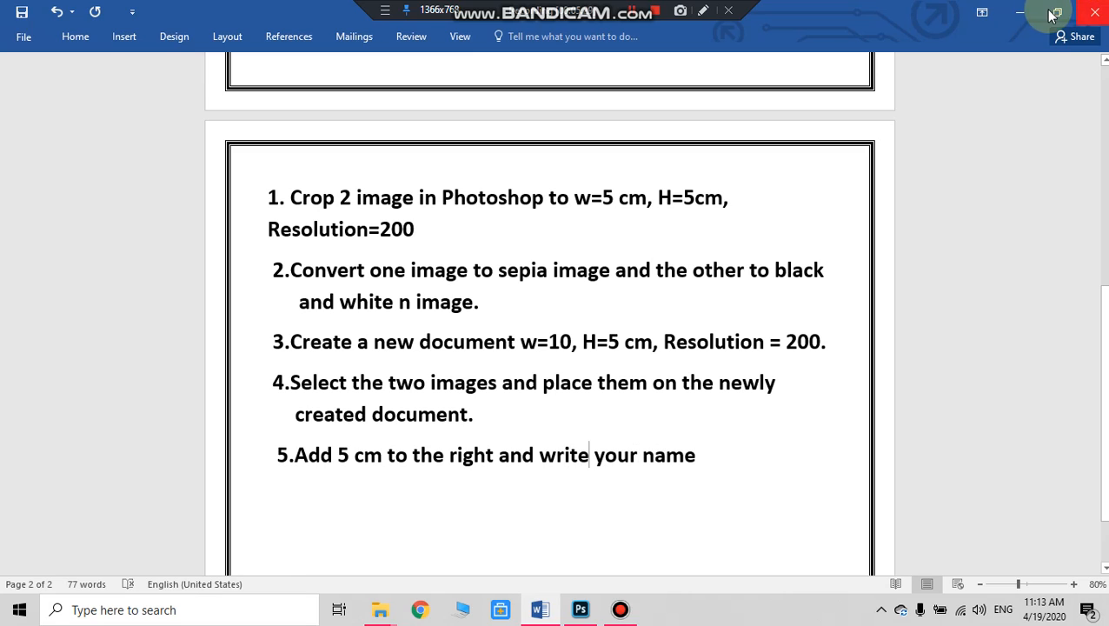
{"action": "left_click", "coordinate": [1019, 10]}
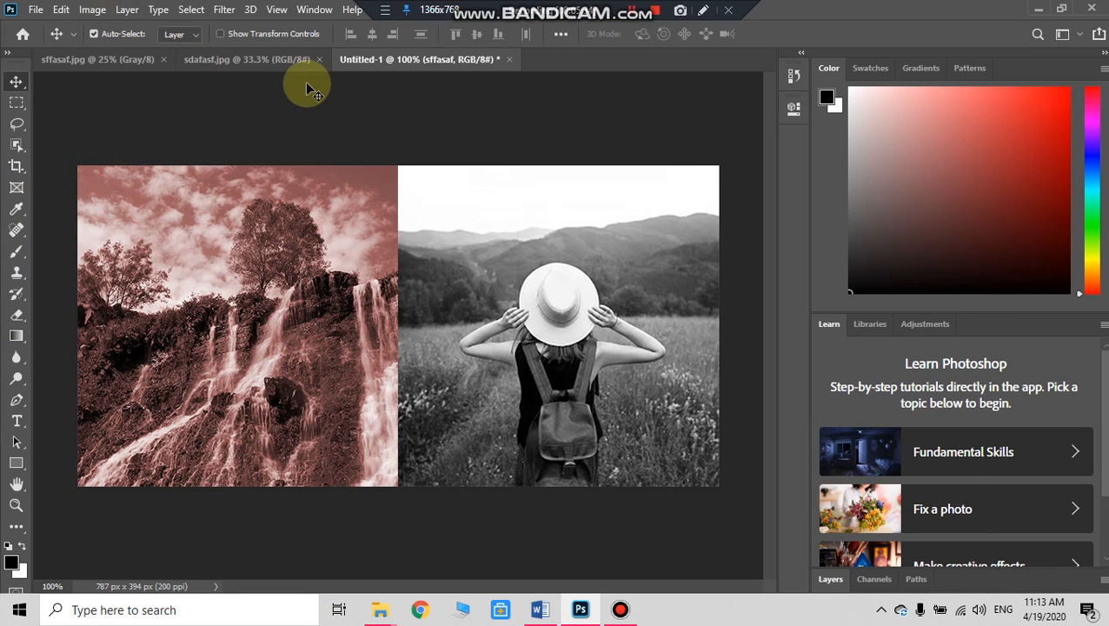
Step: Widen the Untitled-1 canvas to 15 cm, anchored at the middle left so the blank space is added on the right side
{"action": "left_click", "coordinate": [96, 10]}
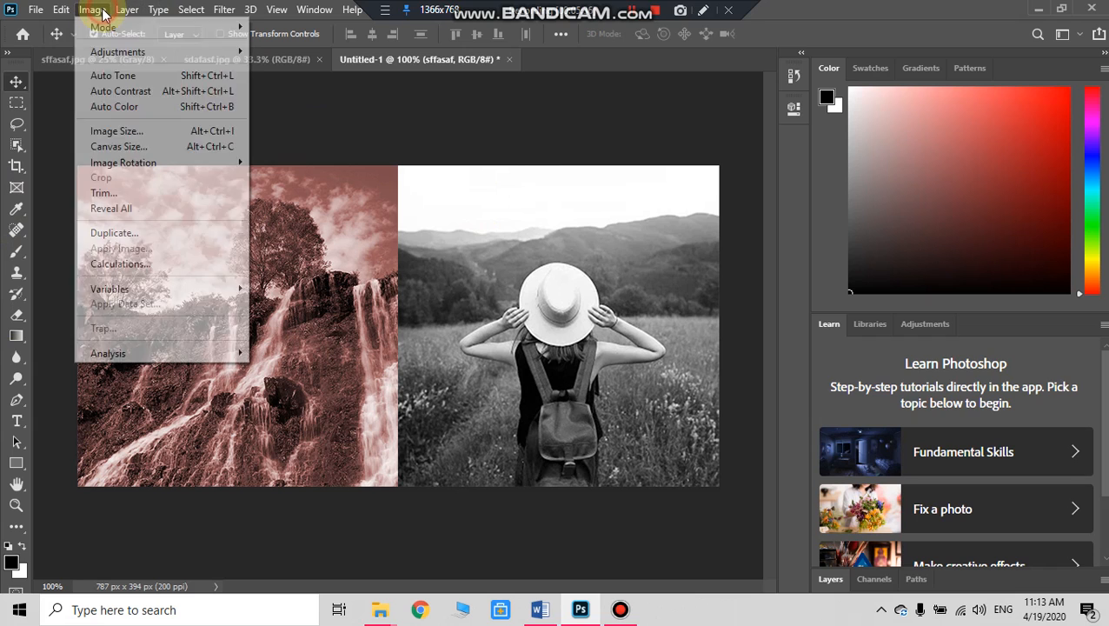
{"action": "left_click", "coordinate": [132, 150]}
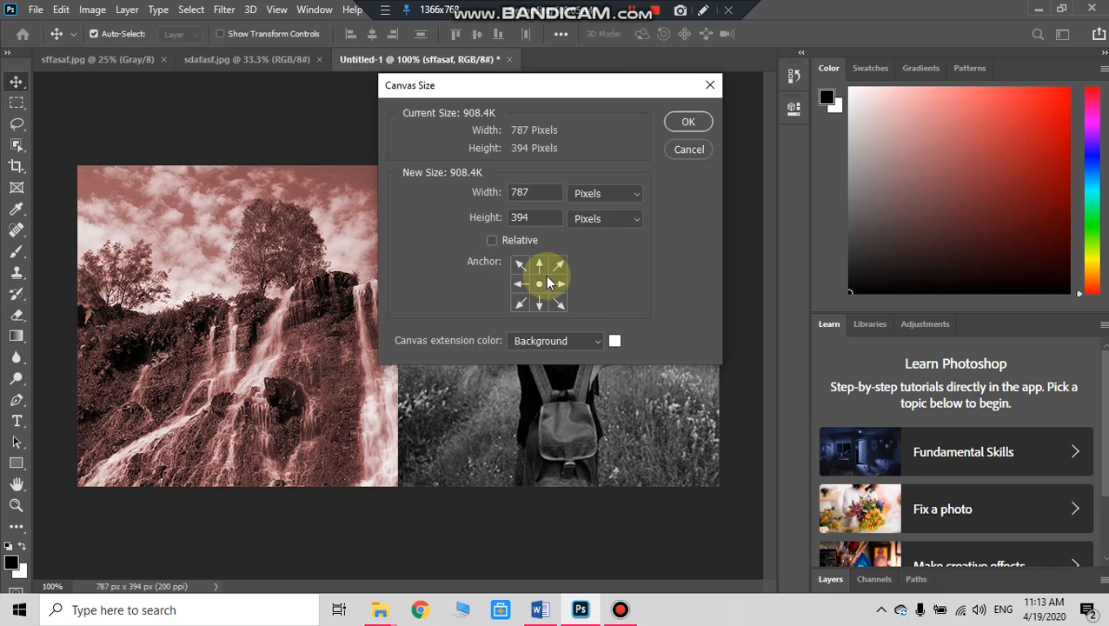
{"action": "left_click", "coordinate": [520, 284]}
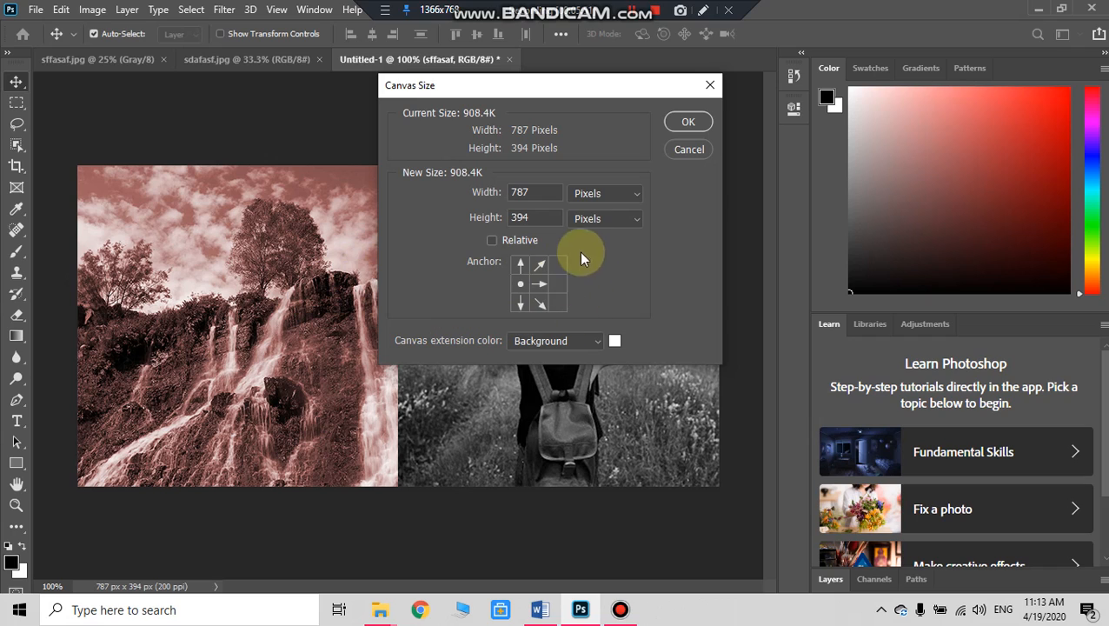
{"action": "left_click", "coordinate": [626, 195]}
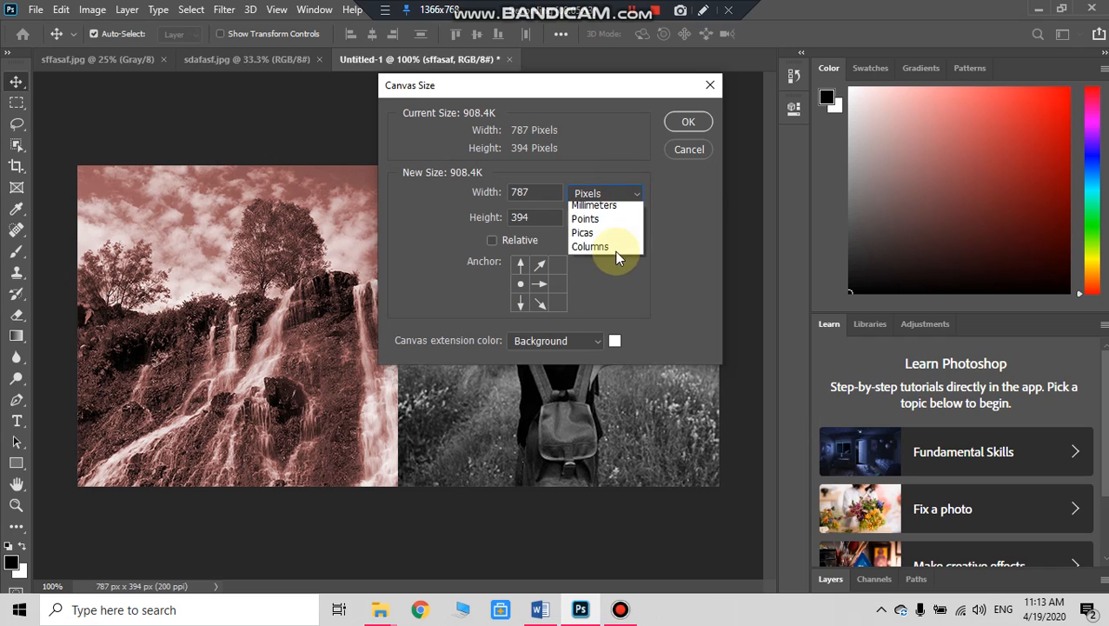
{"action": "left_click", "coordinate": [610, 250]}
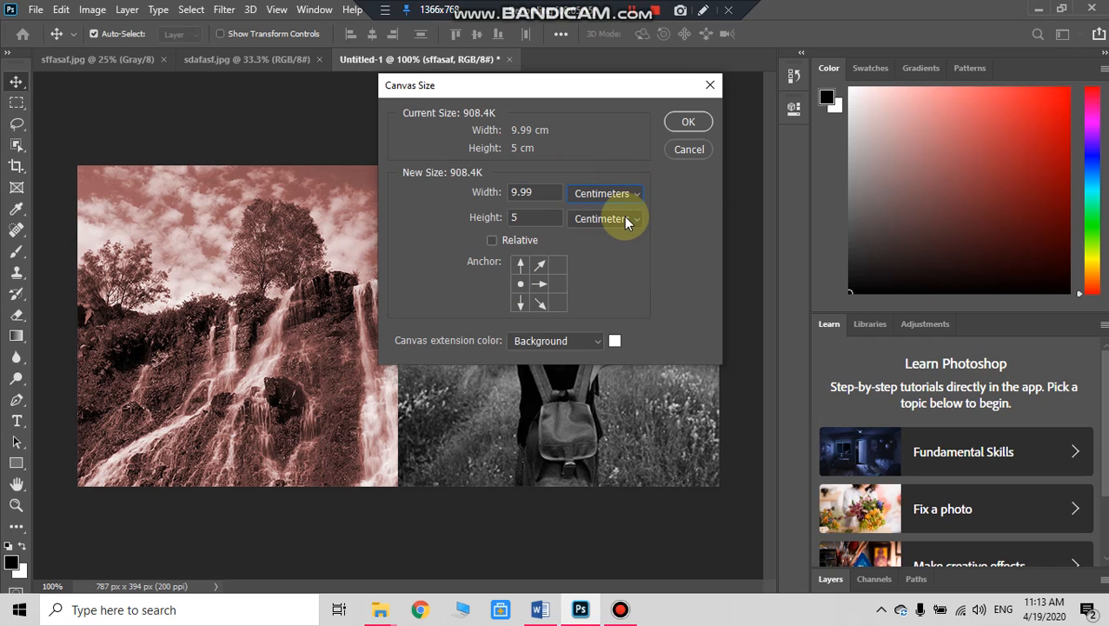
{"action": "left_click", "coordinate": [544, 192]}
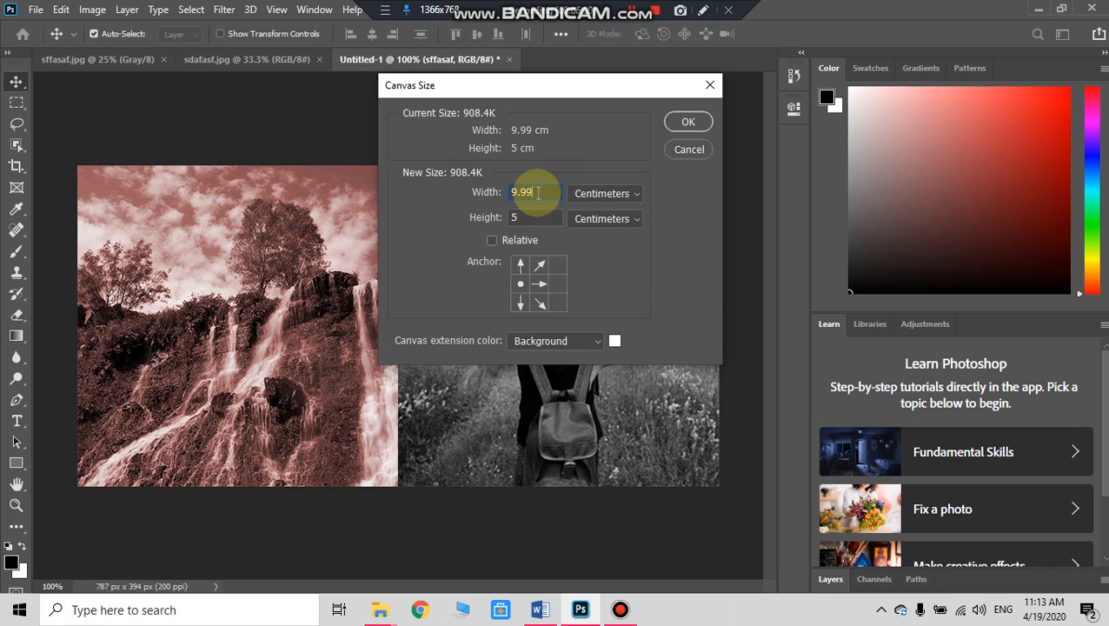
{"action": "left_click_drag", "start_coordinate": [538, 192], "coordinate": [485, 201]}
{"action": "type", "text": "15"}
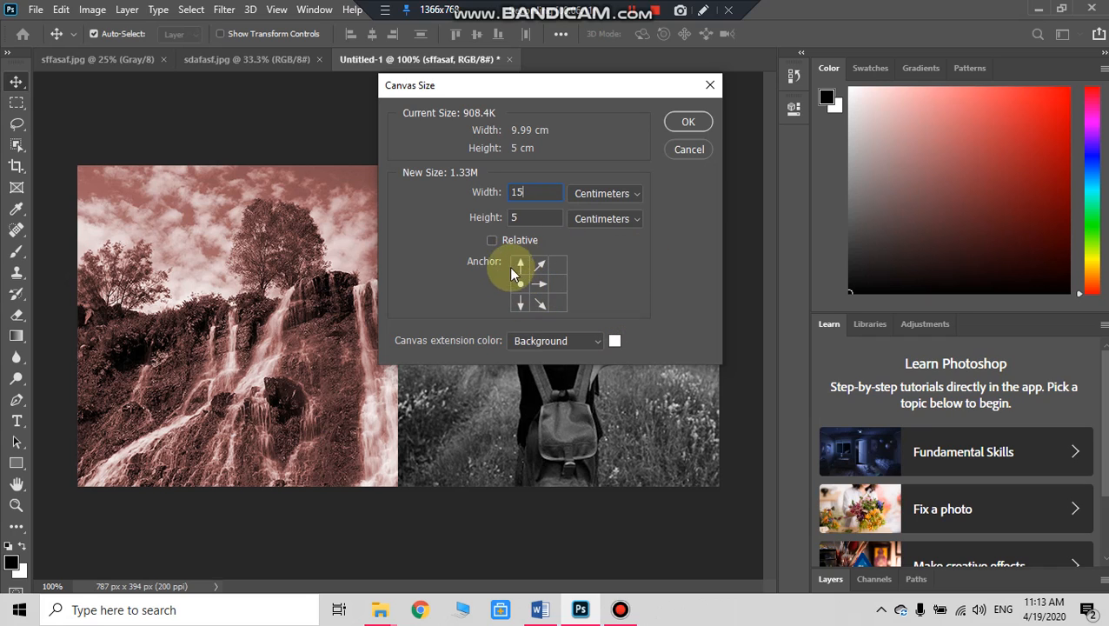
{"action": "left_click", "coordinate": [687, 122]}
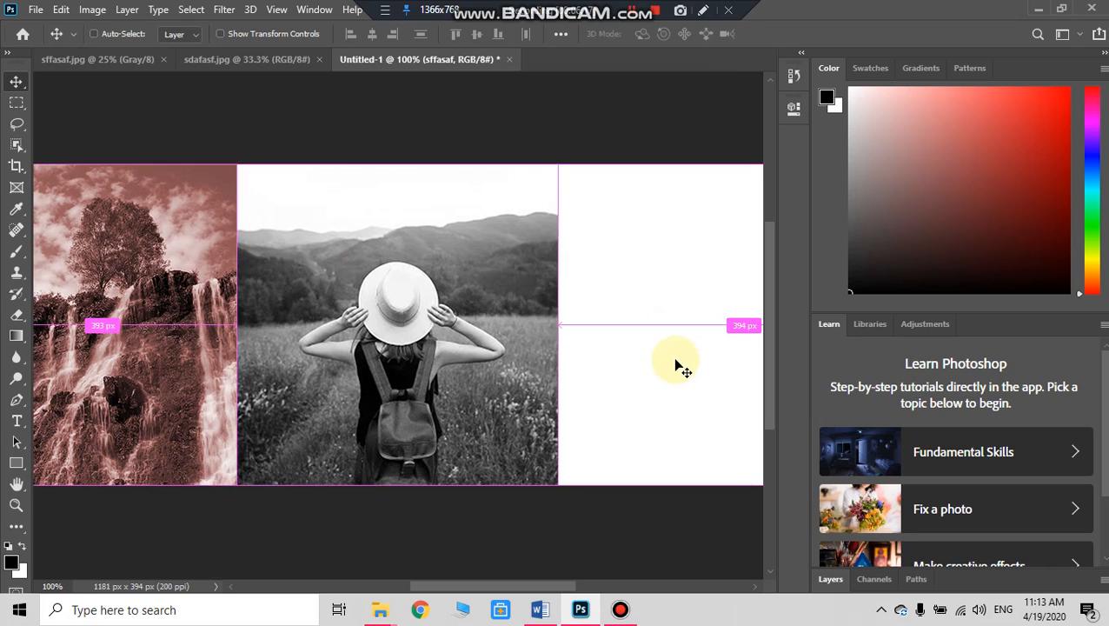
{"action": "key", "text": "ctrl+minus"}
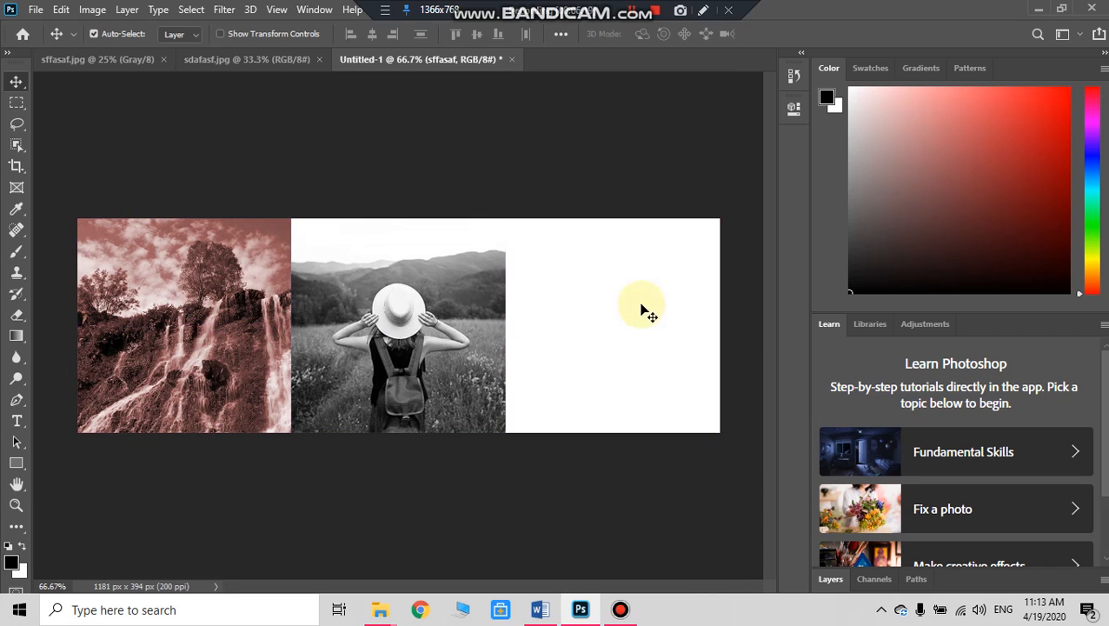
Step: Check the Word task sheet, write the person's full name as text on the blank white area in Photoshop, and move it fully inside the canvas
{"action": "left_click", "coordinate": [539, 609]}
{"action": "left_click", "coordinate": [580, 609]}
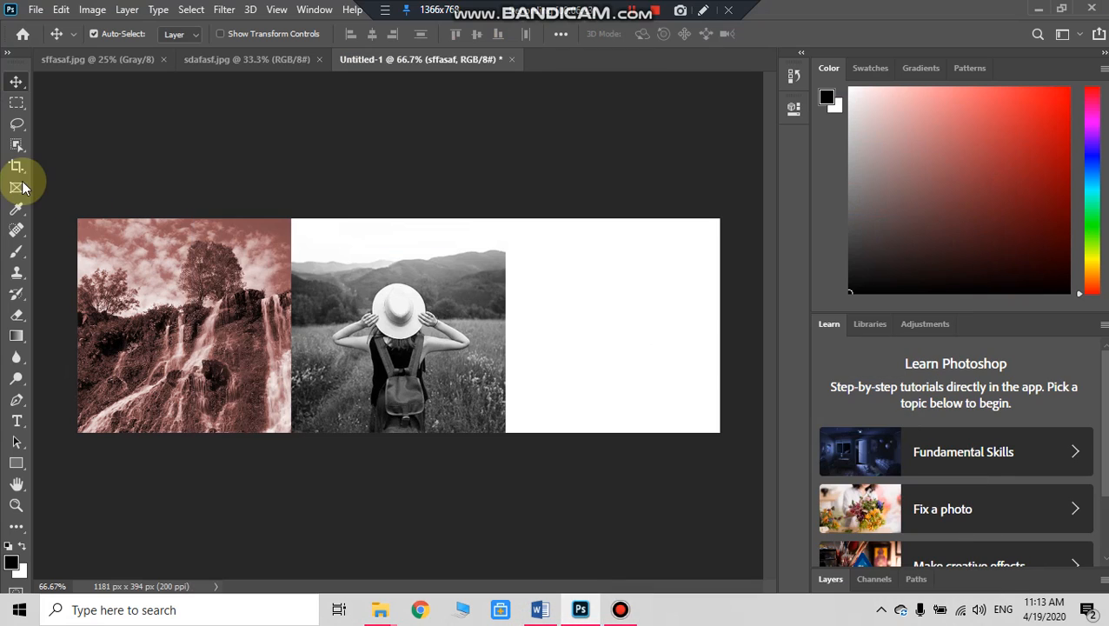
{"action": "left_click", "coordinate": [16, 423]}
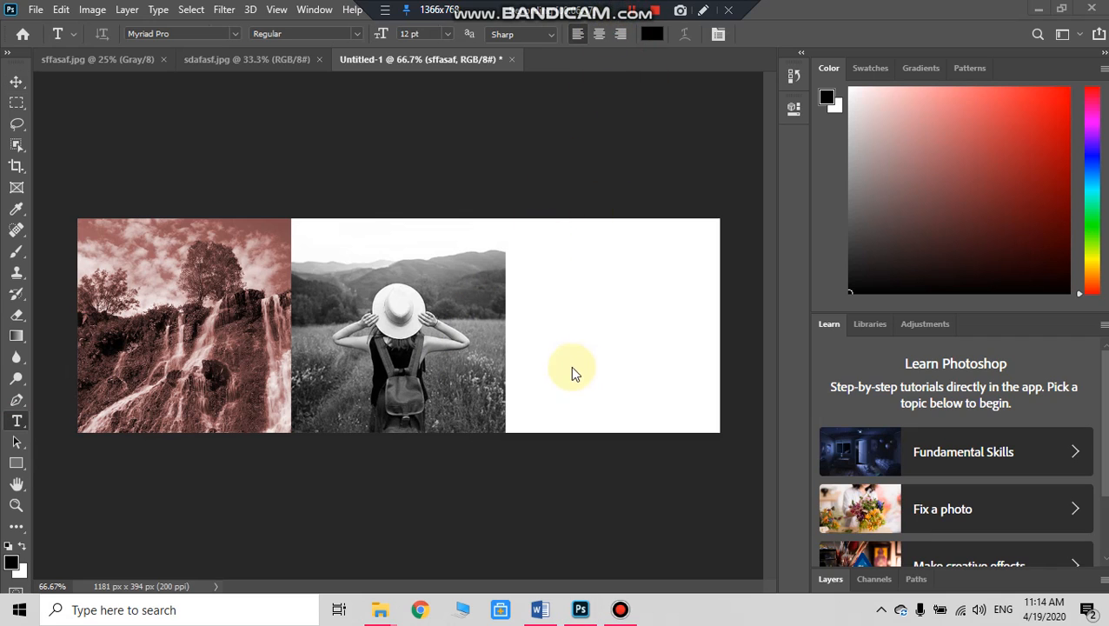
{"action": "left_click", "coordinate": [604, 286]}
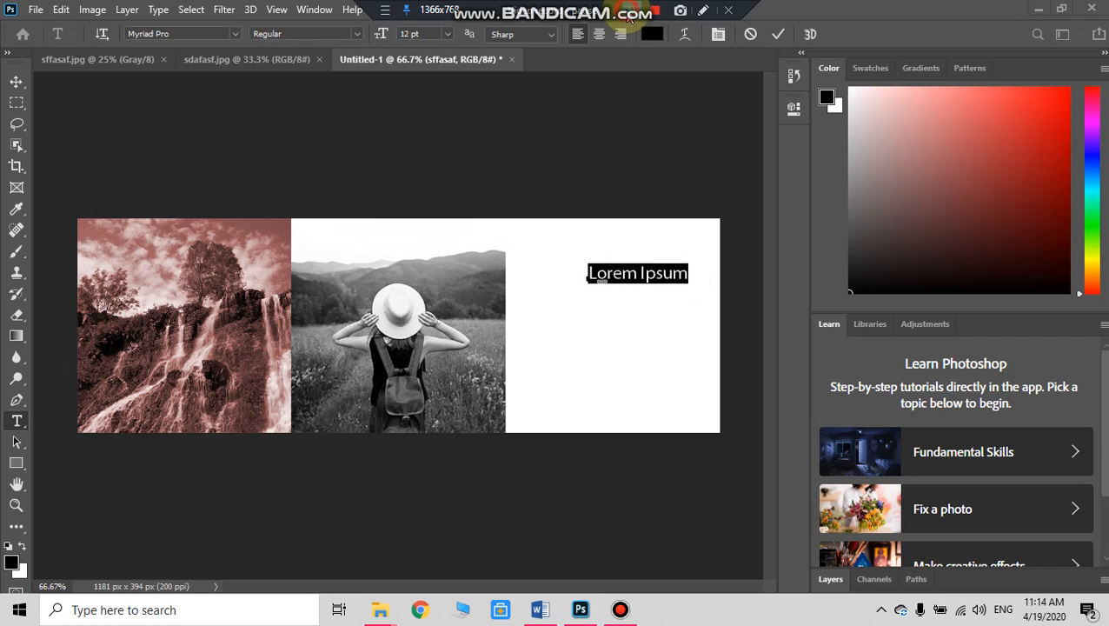
{"action": "left_click", "coordinate": [686, 250]}
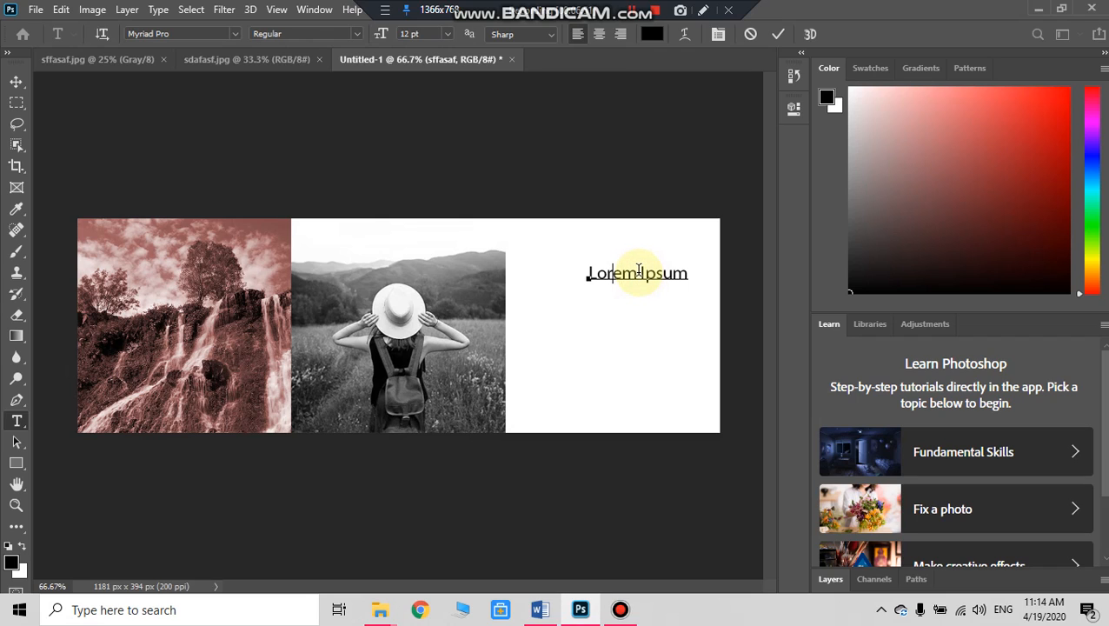
{"action": "key", "text": "BackSpace"}
{"action": "key", "text": "BackSpace"}
{"action": "key", "text": "BackSpace"}
{"action": "key", "text": "BackSpace"}
{"action": "key", "text": "BackSpace"}
{"action": "key", "text": "BackSpace"}
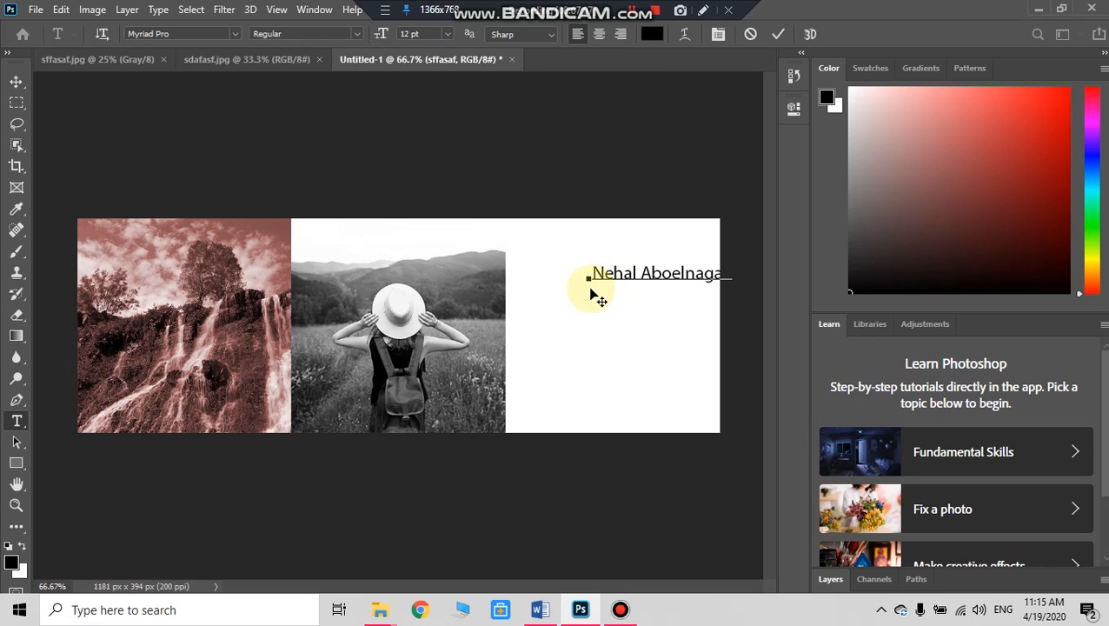
{"action": "left_click_drag", "start_coordinate": [587, 293], "coordinate": [681, 278]}
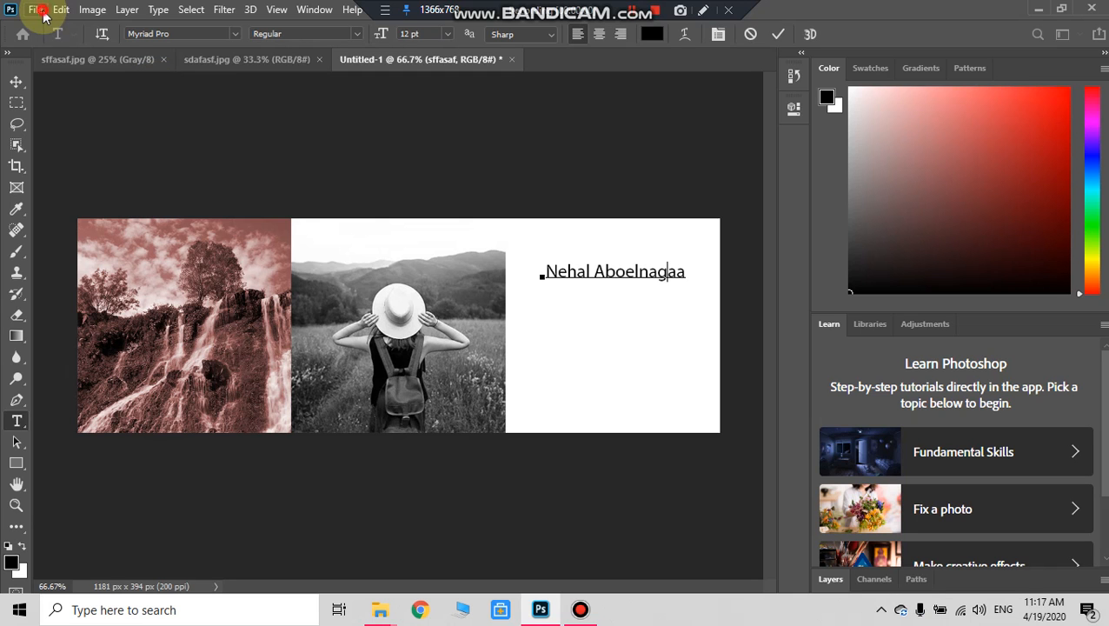
Step: Save the finished composition to the Desktop as a JPEG named Untitled-1 at quality 8
{"action": "left_click", "coordinate": [38, 10]}
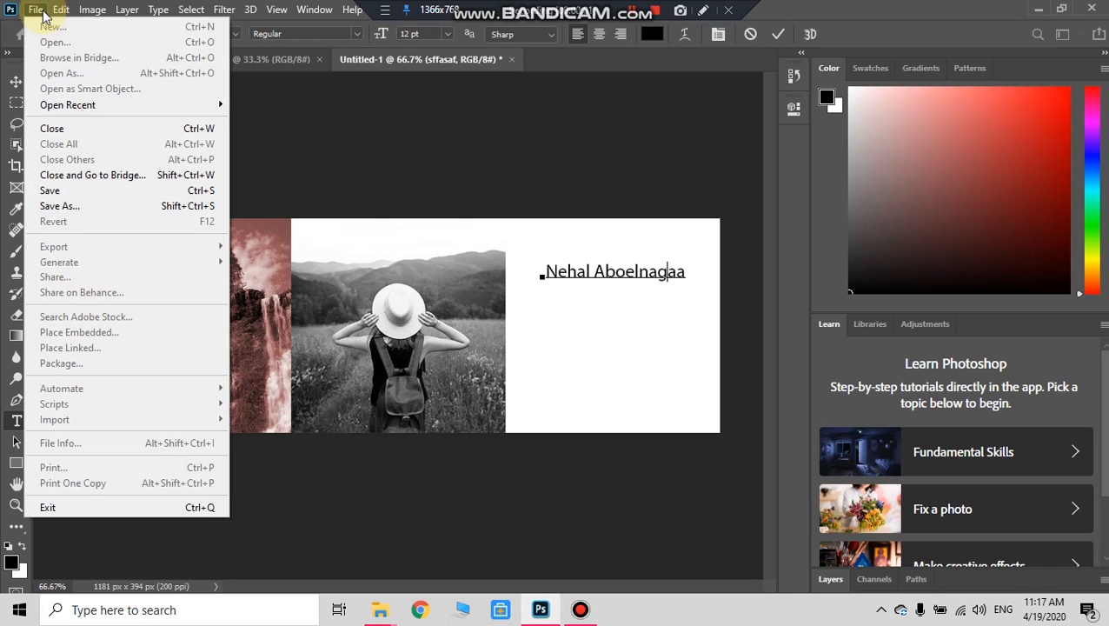
{"action": "left_click", "coordinate": [46, 205]}
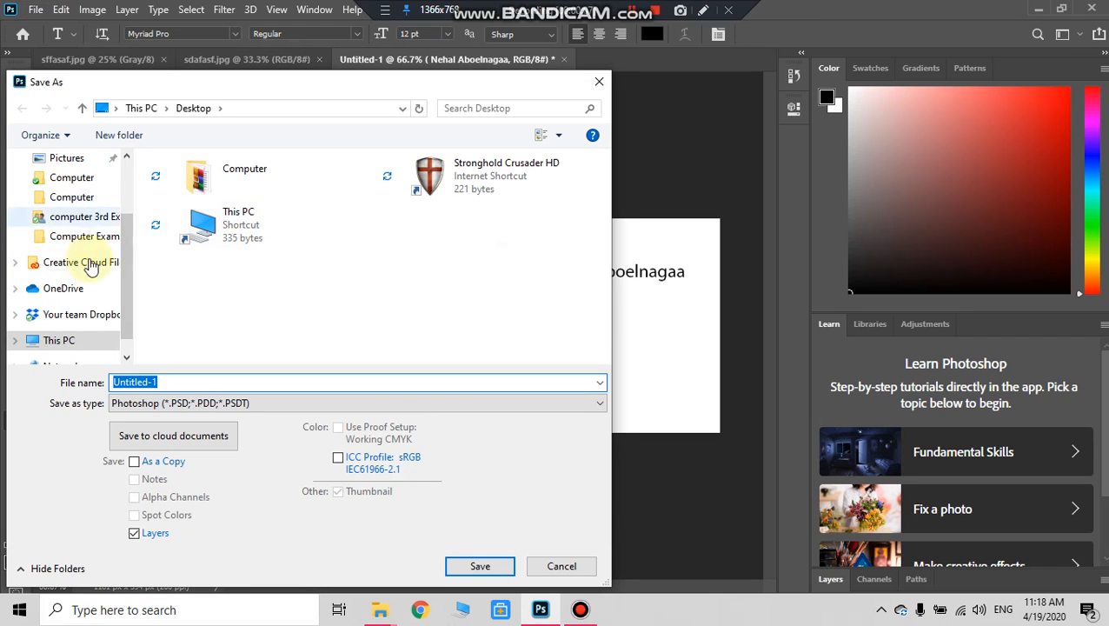
{"action": "scroll", "coordinate": [50, 319], "scroll_direction": "up", "scroll_amount": 2}
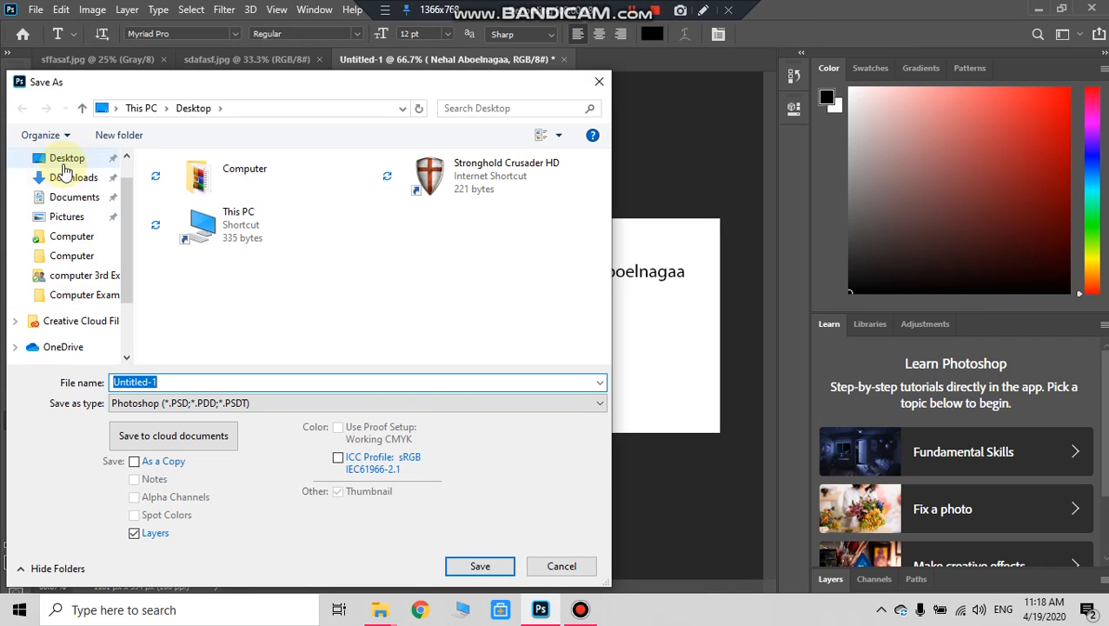
{"action": "left_click", "coordinate": [62, 164]}
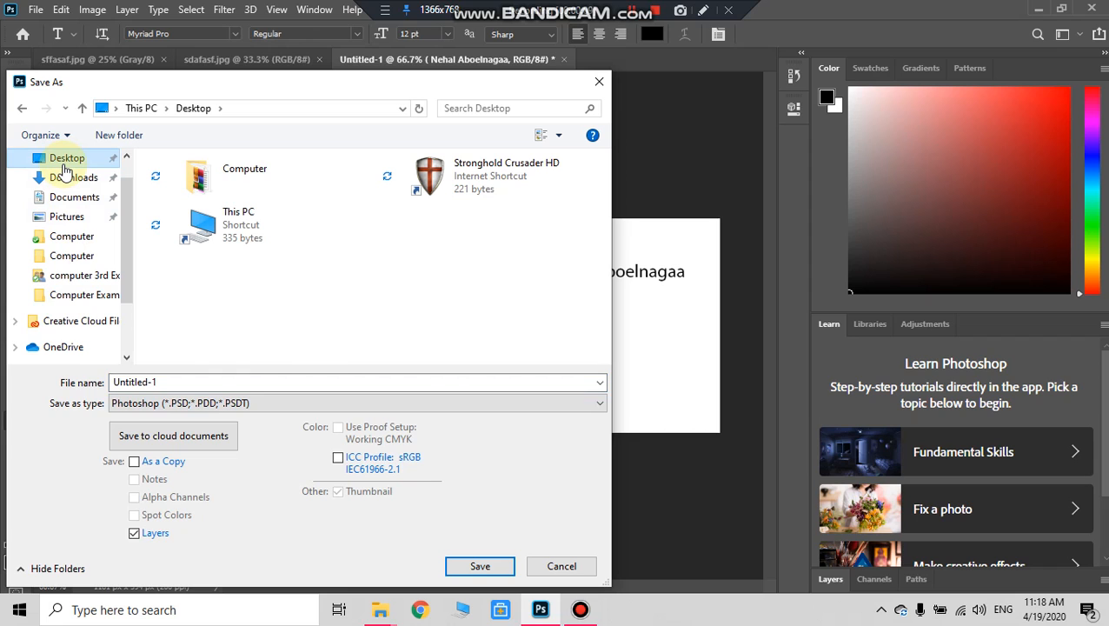
{"action": "left_click", "coordinate": [186, 403]}
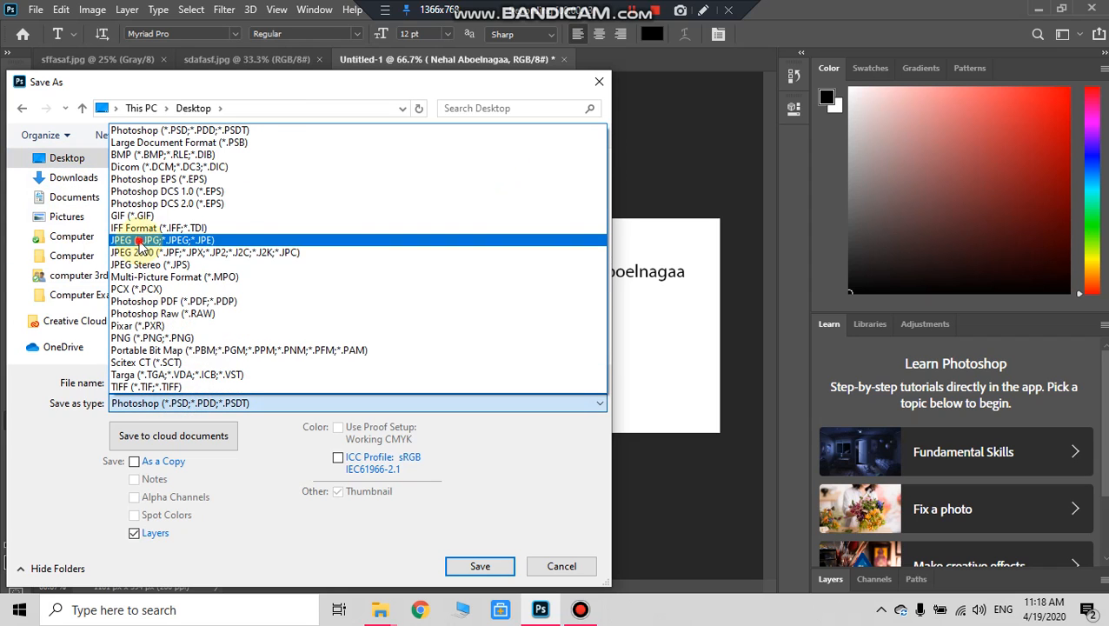
{"action": "left_click", "coordinate": [161, 237]}
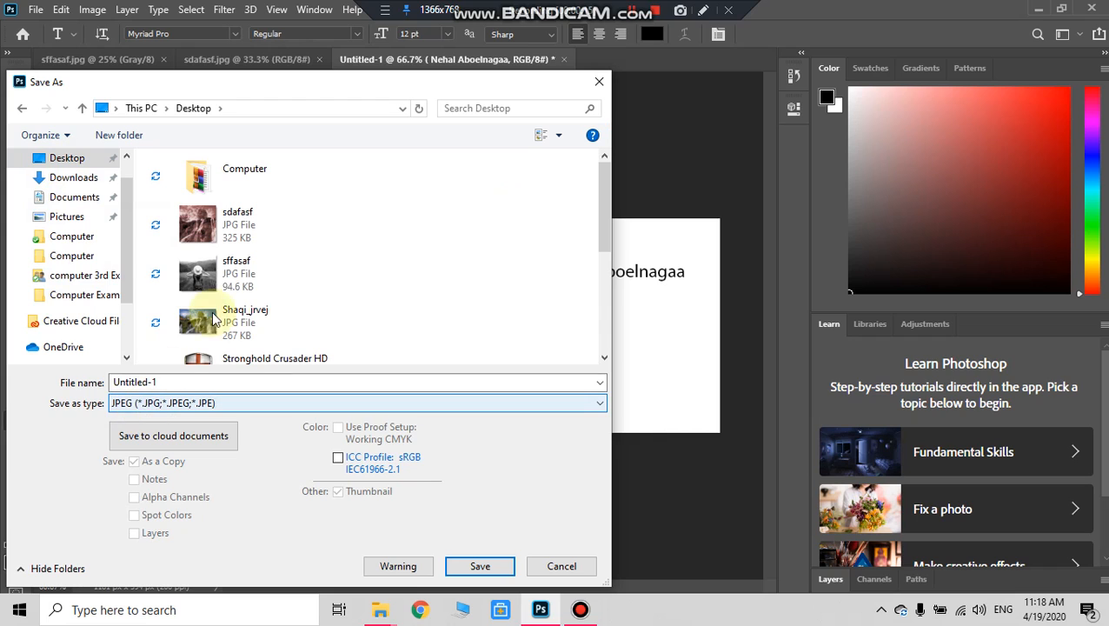
{"action": "left_click", "coordinate": [480, 566]}
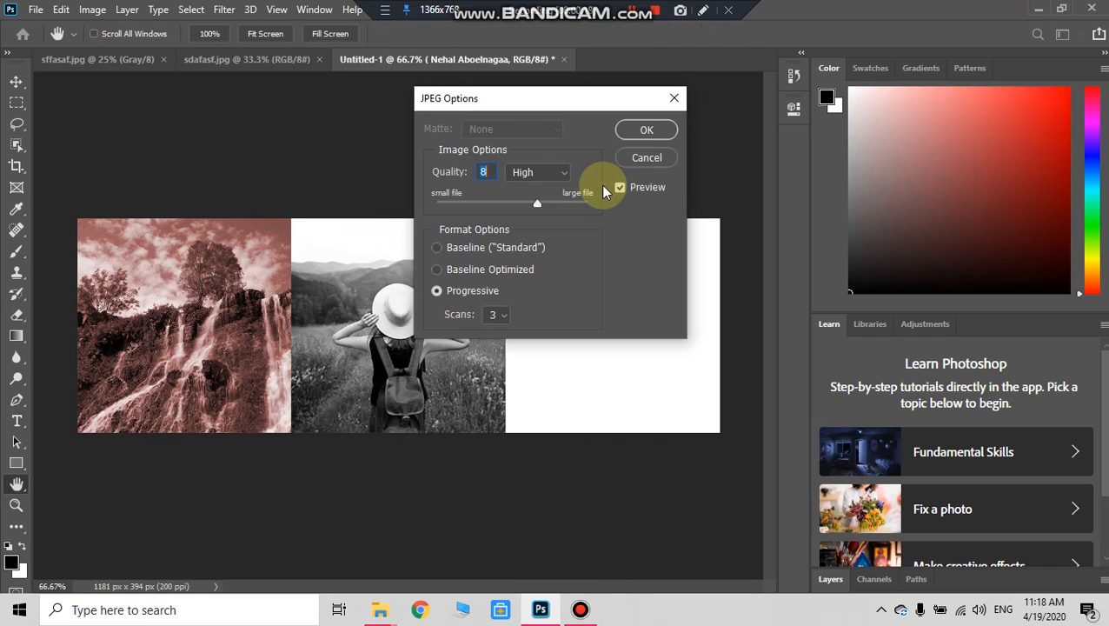
{"action": "key", "text": "Return"}
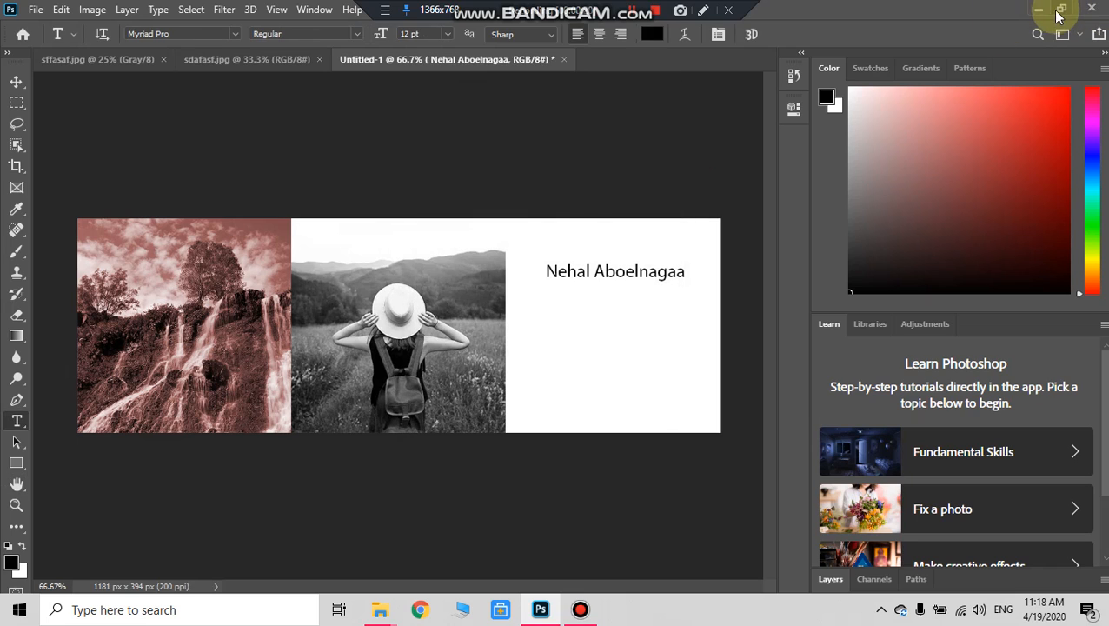
Step: Minimize Photoshop and open the saved Untitled-1 image from the Windows desktop to view the result
{"action": "left_click", "coordinate": [1039, 8]}
{"action": "double_click", "coordinate": [213, 198]}
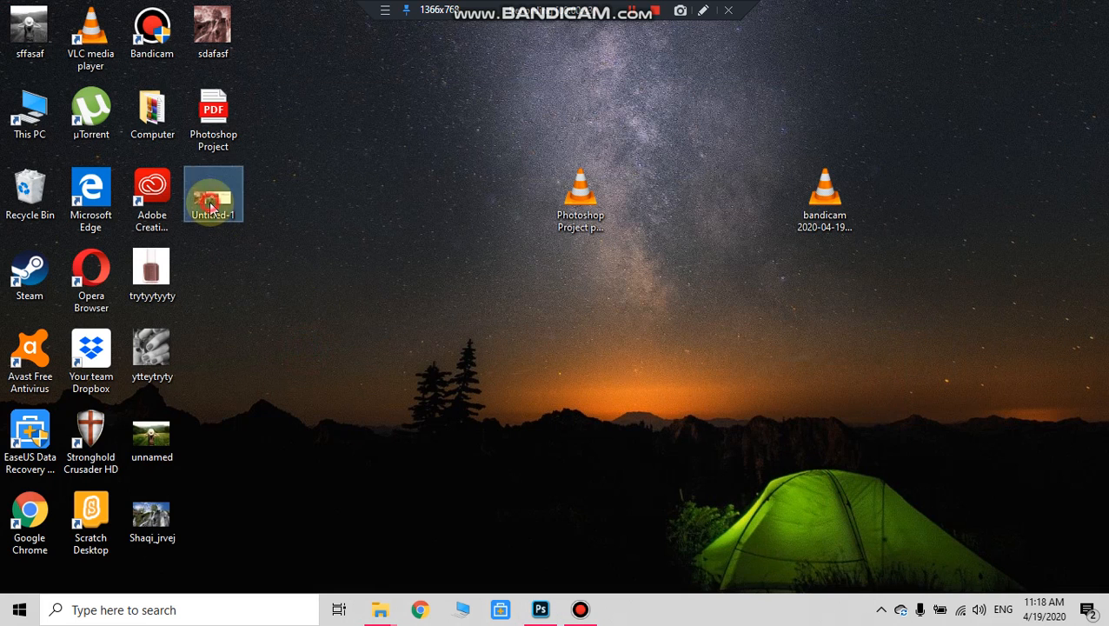